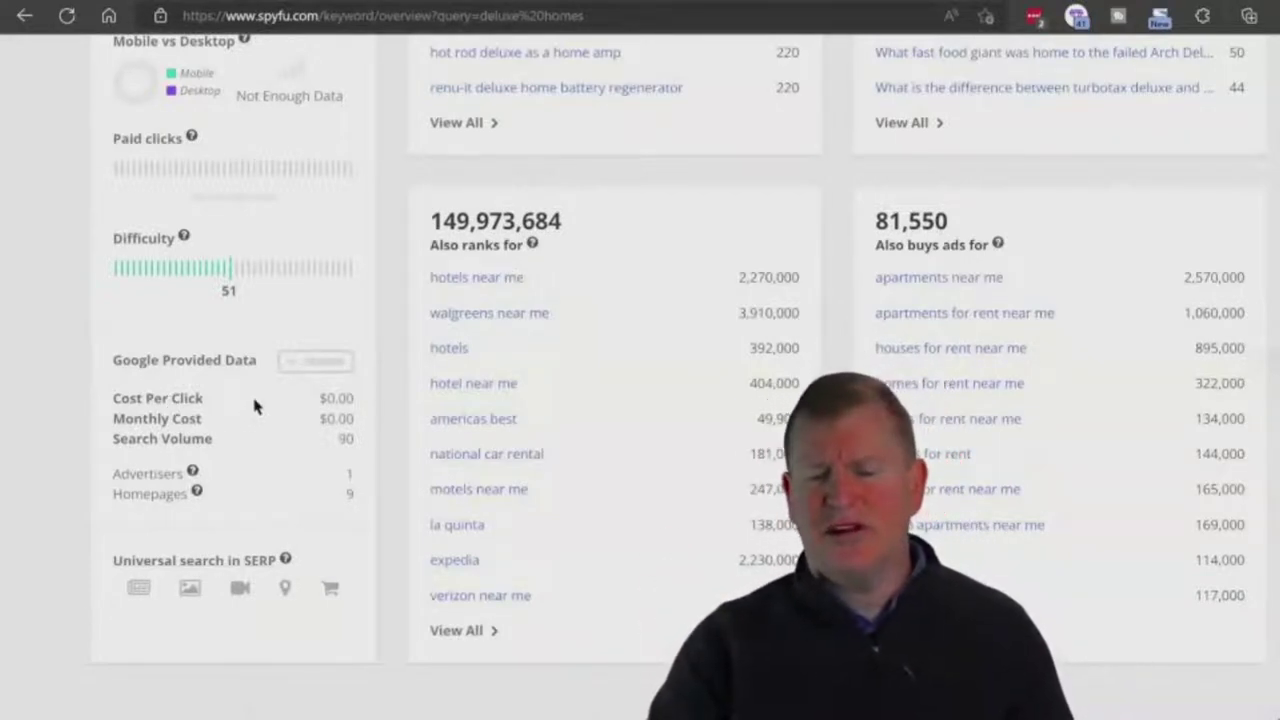
Review the SpyFu keyword data for deluxe homes and read the enlarged top entries of the GoDaddy Expired Domains list on ExpiredDomains.net.
scroll(1095, 716, up, 10)
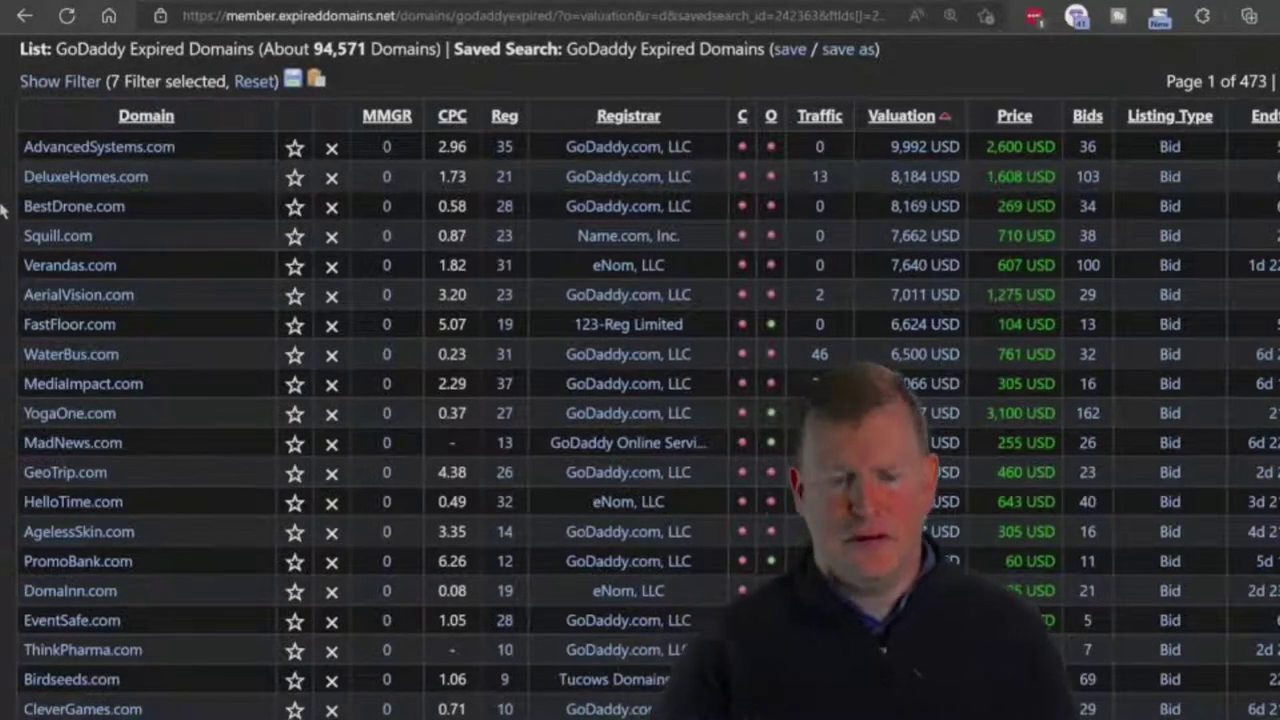
key(ctrl+plus)
key(ctrl+plus)
key(ctrl+plus)
key(ctrl+plus)
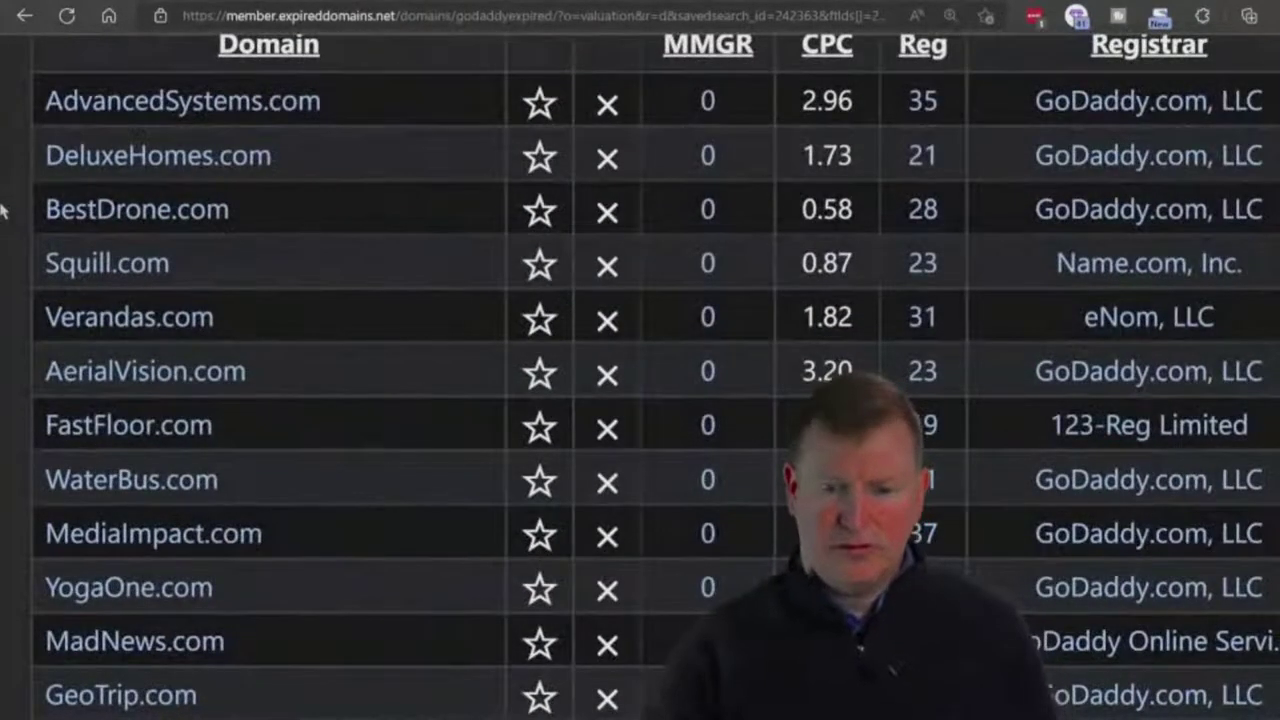
scroll(3, 210, down, 1)
scroll(3, 210, down, 2)
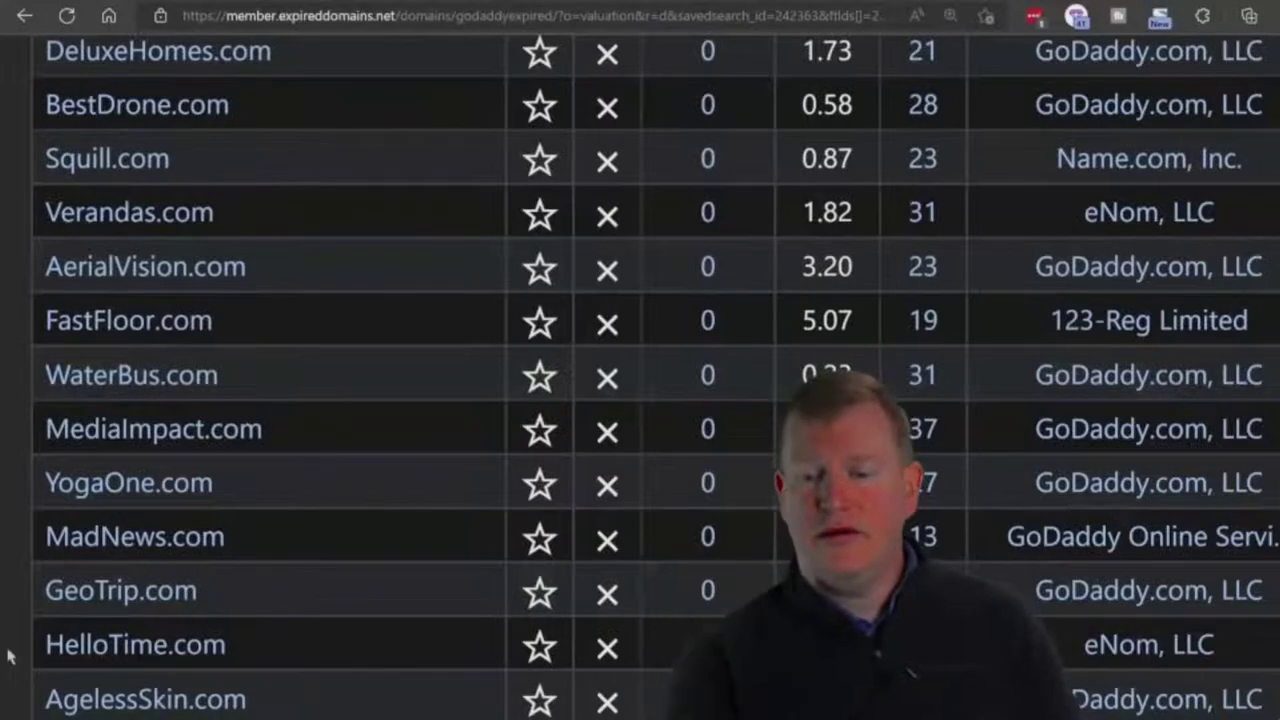
Compare the registrar, traffic, valuation and price columns for the highest-valued expired domains.
scroll(8, 655, up, 1)
key(ctrl+minus)
key(ctrl+minus)
key(ctrl+plus)
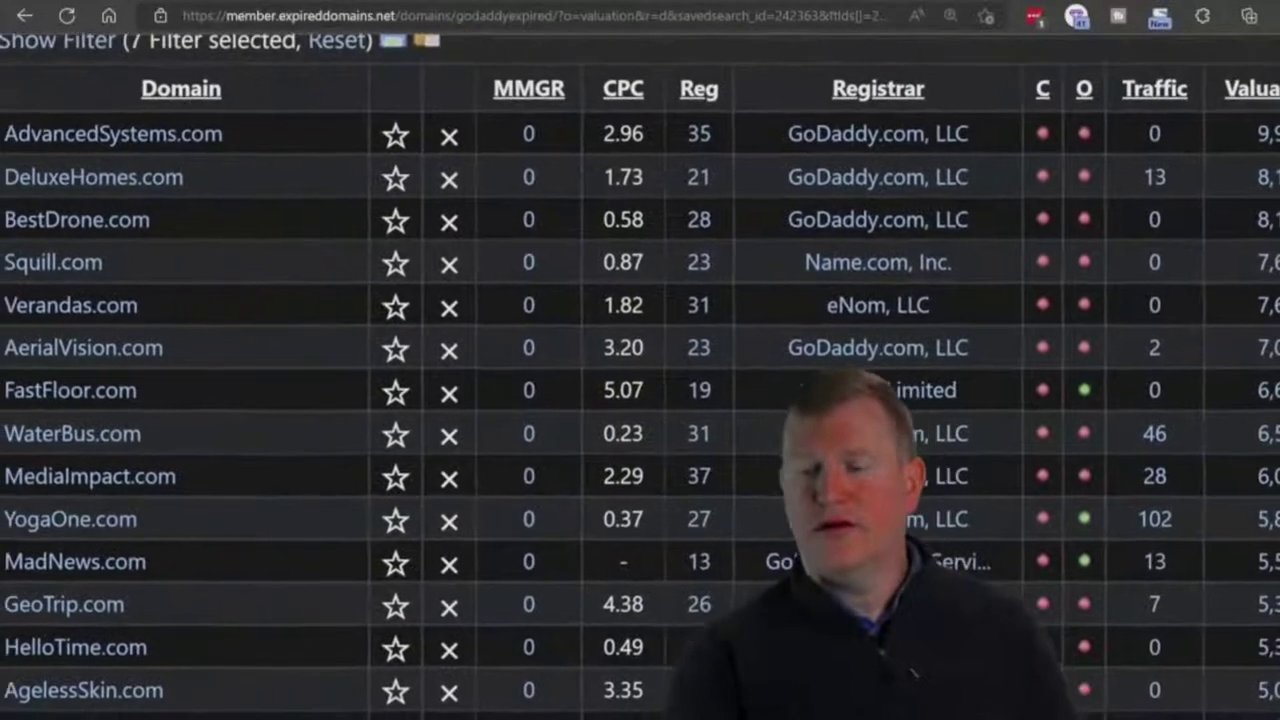
scroll(640, 375, left, 1)
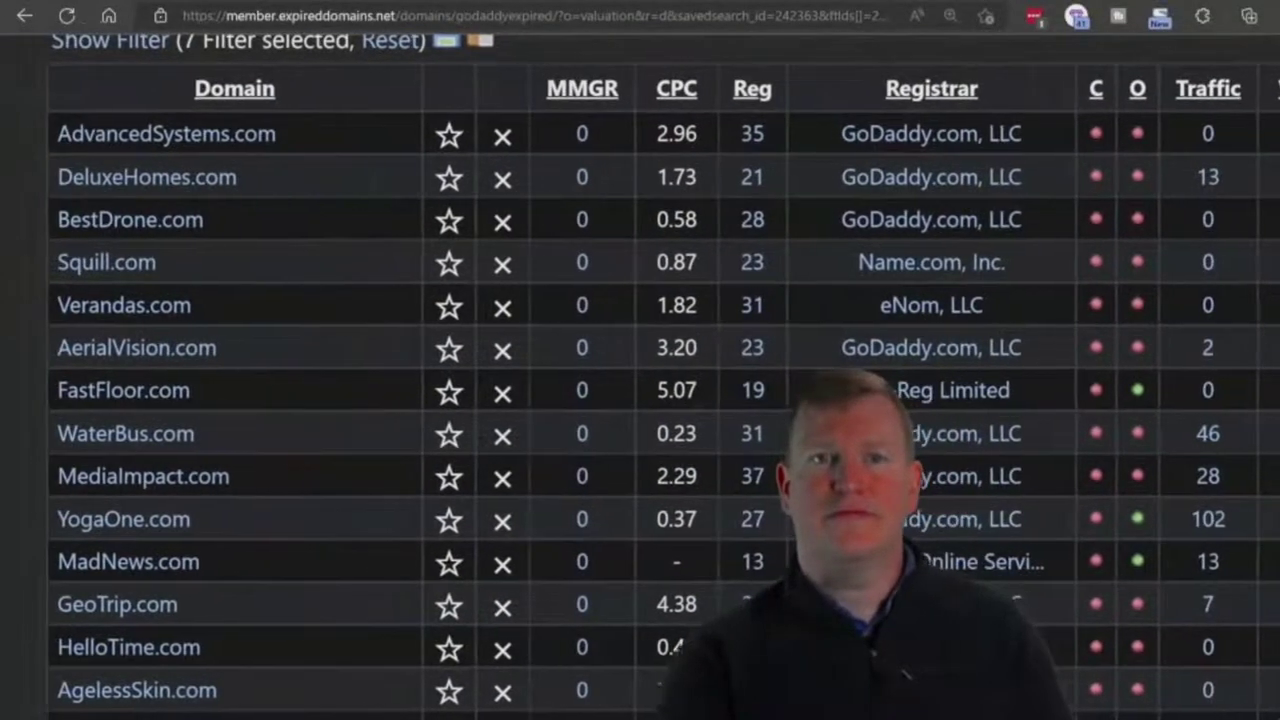
scroll(640, 375, right, 4)
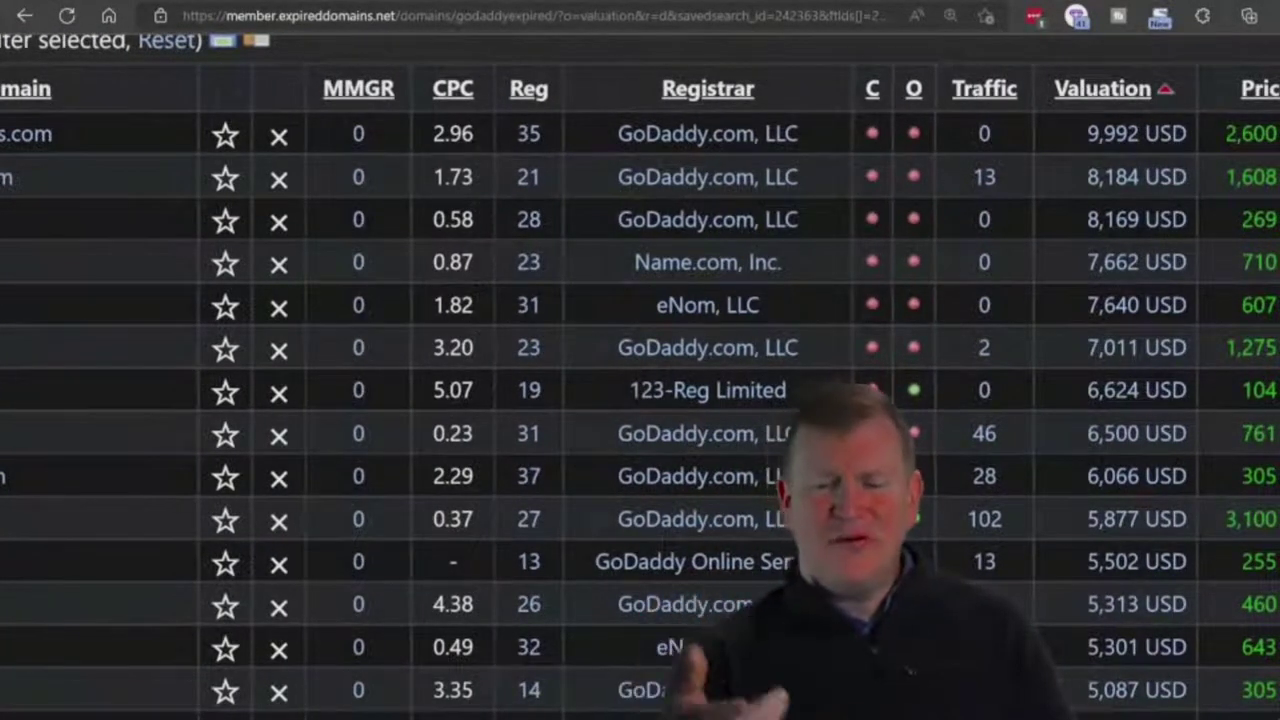
key(ctrl+minus)
key(ctrl+minus)
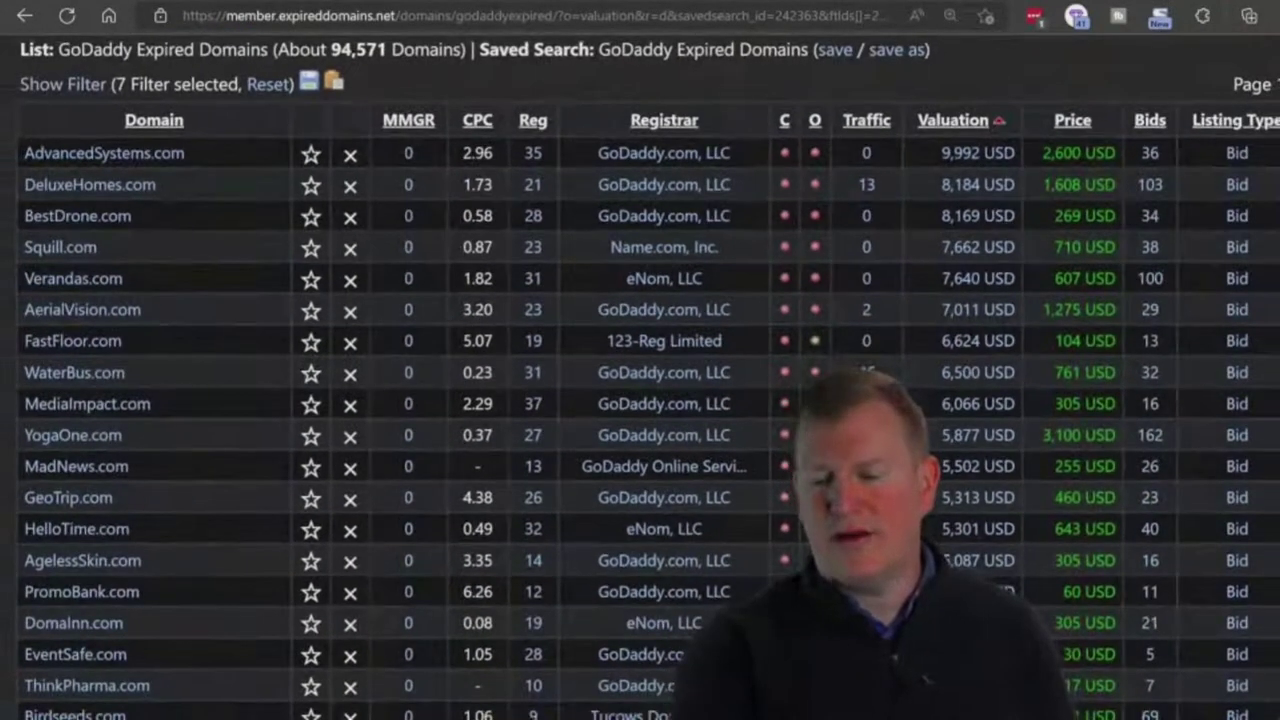
scroll(134, 560, up, 5)
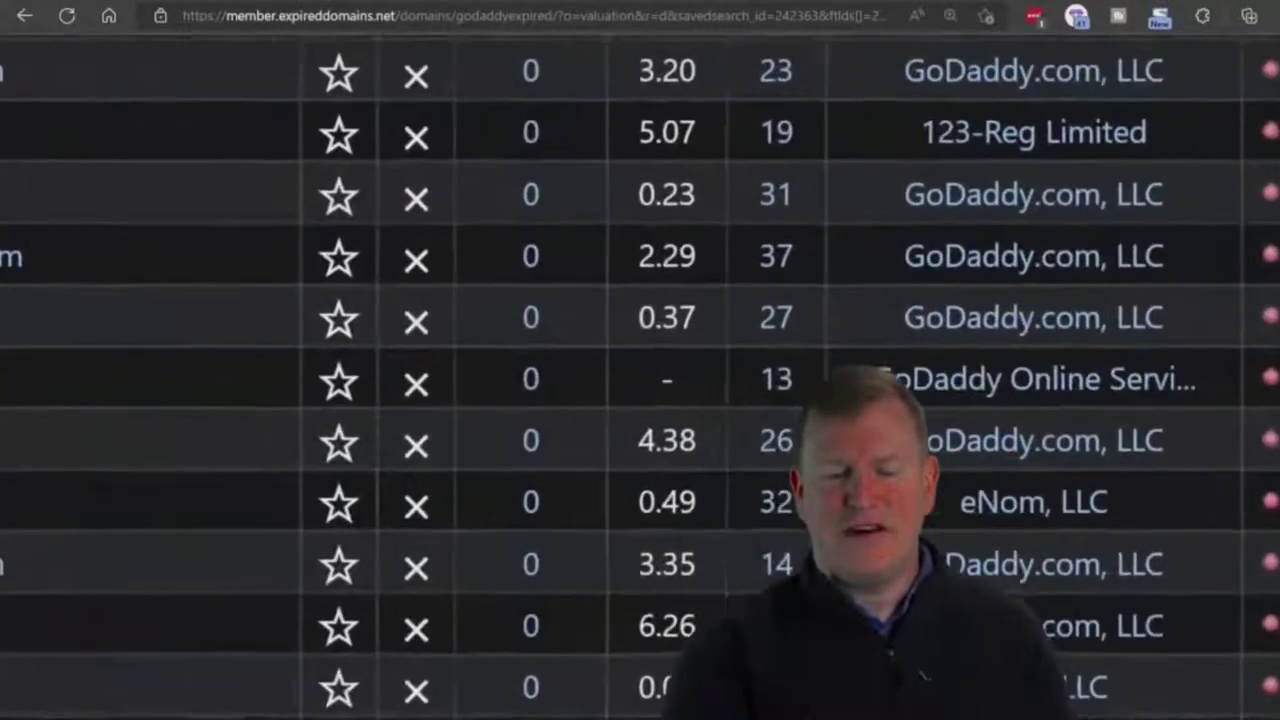
Examine the enlarged expired domain names from Verandas.com down to RehabNursing.com.
scroll(640, 376, down, 1)
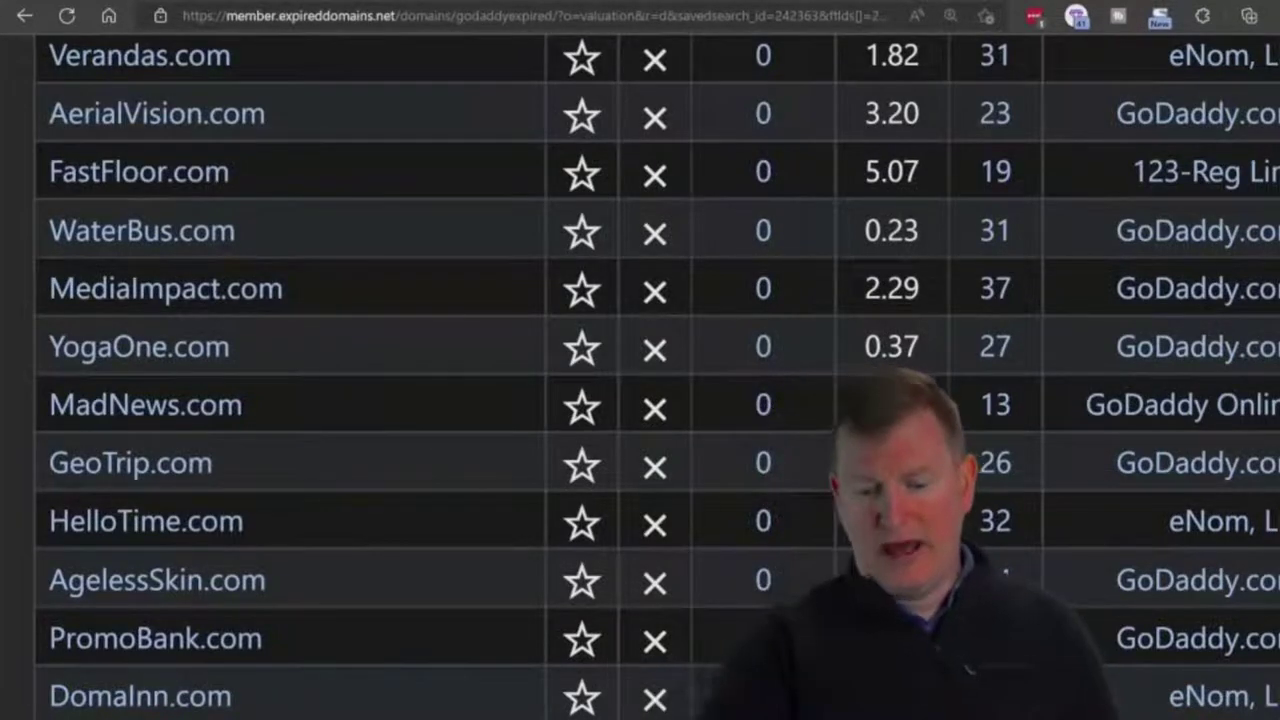
scroll(640, 380, down, 4)
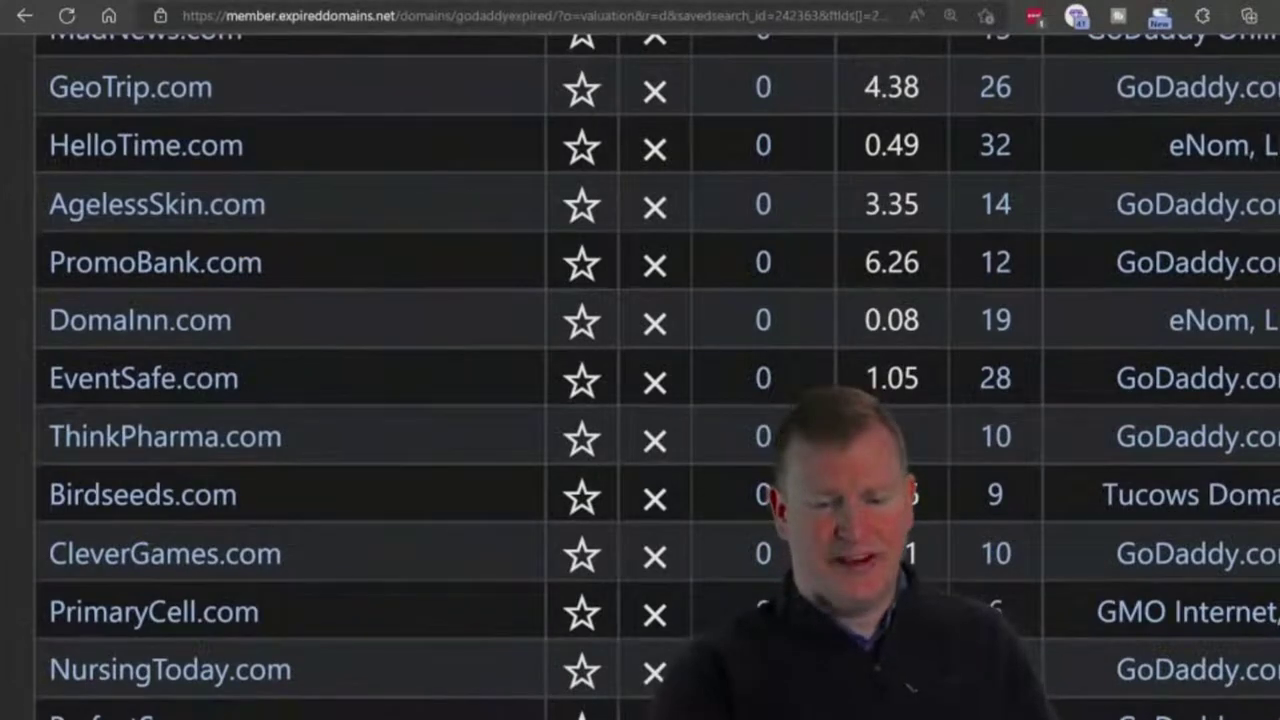
scroll(640, 380, down, 2)
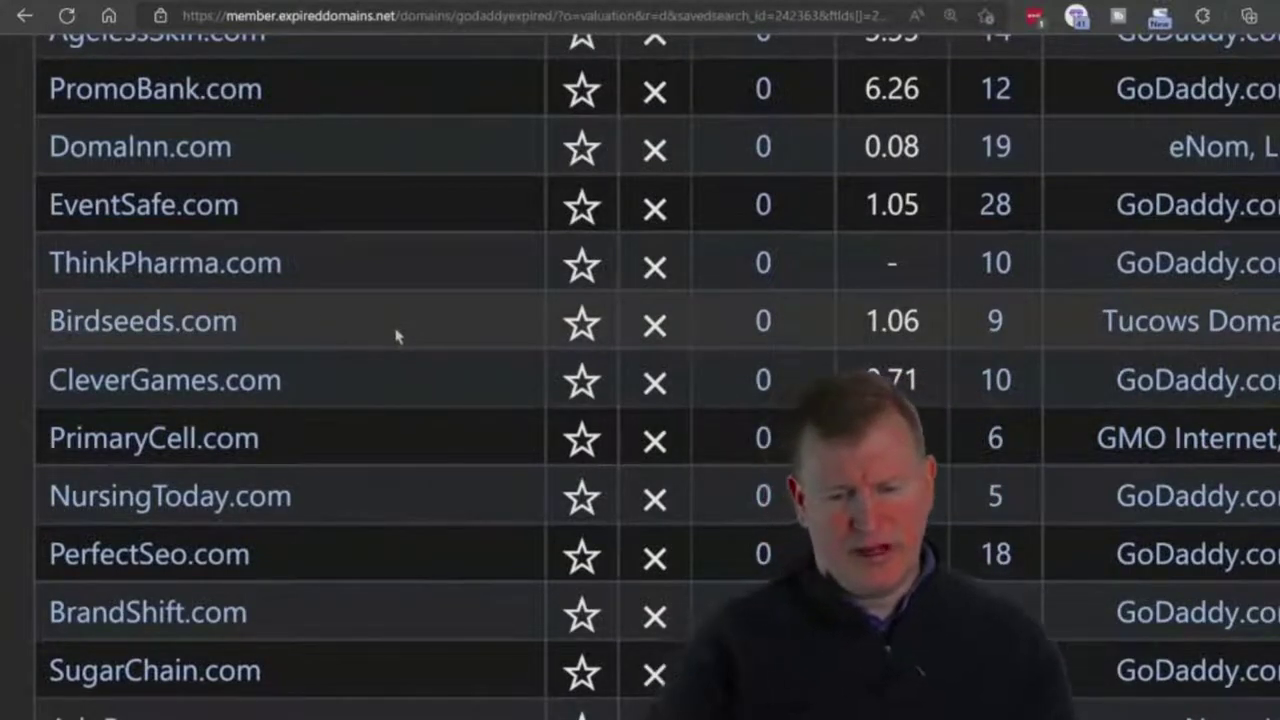
scroll(397, 336, down, 5)
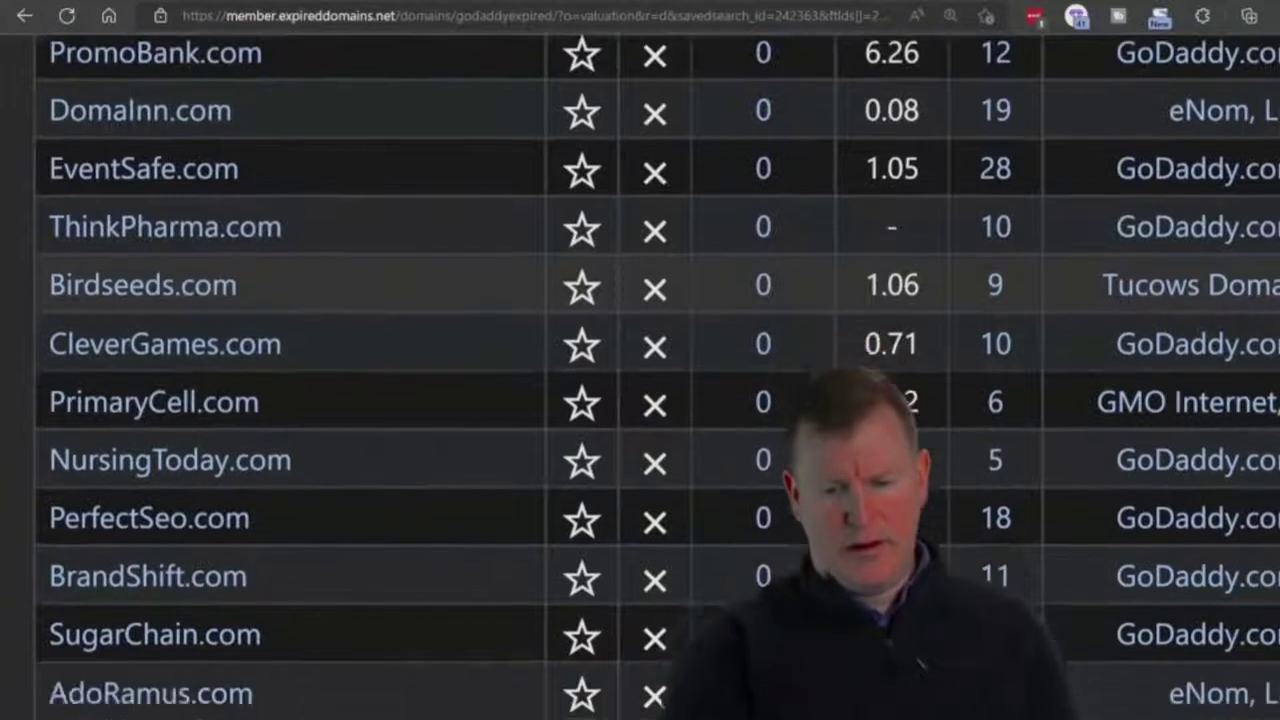
scroll(640, 376, down, 2)
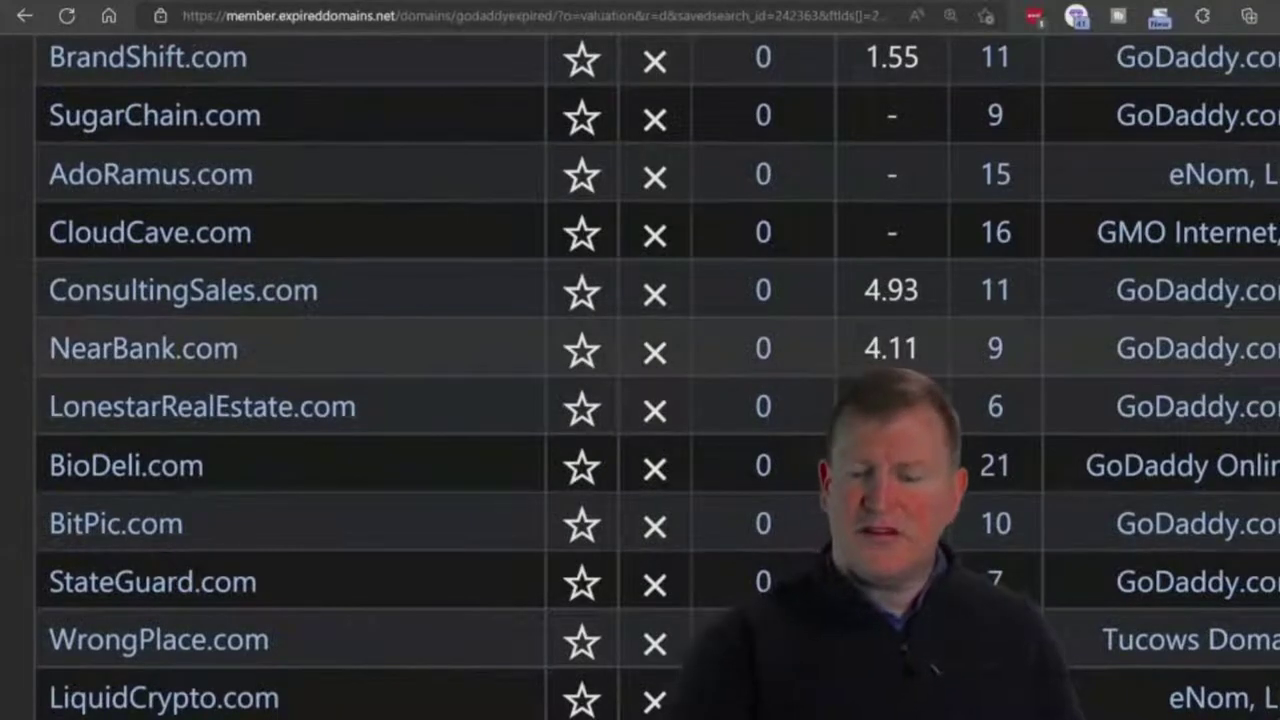
scroll(640, 376, down, 4)
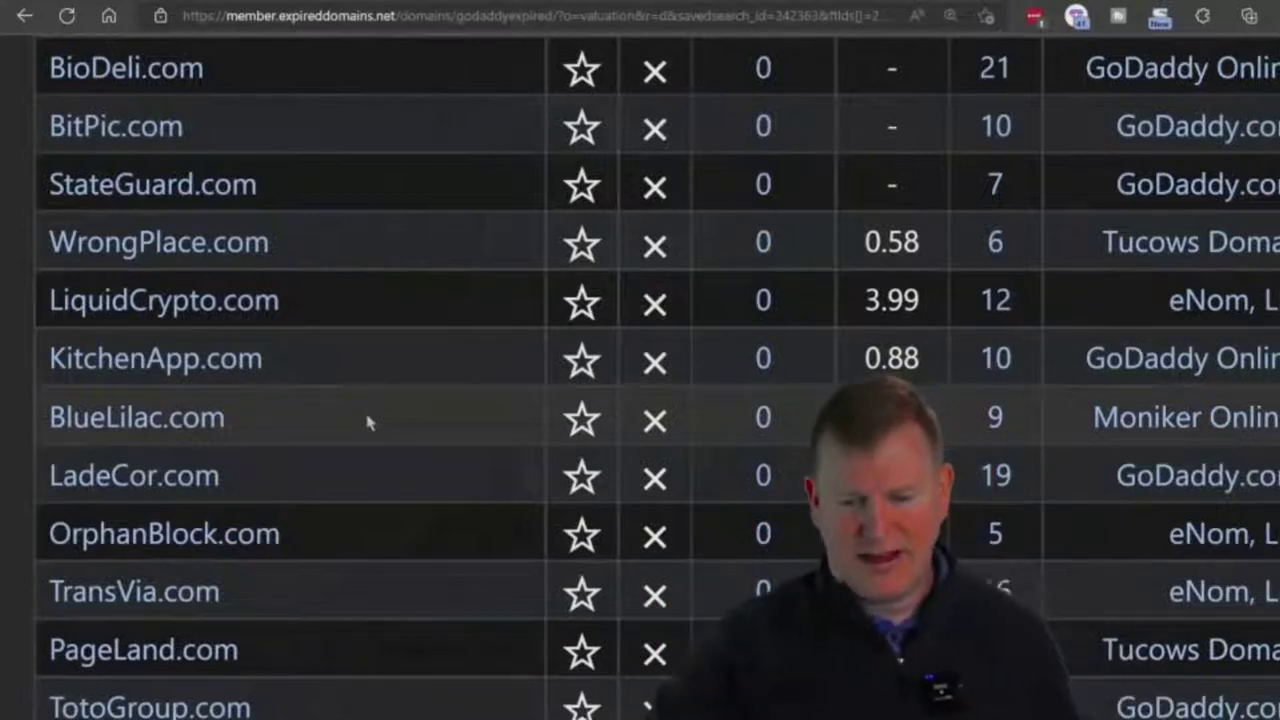
scroll(640, 400, down, 5)
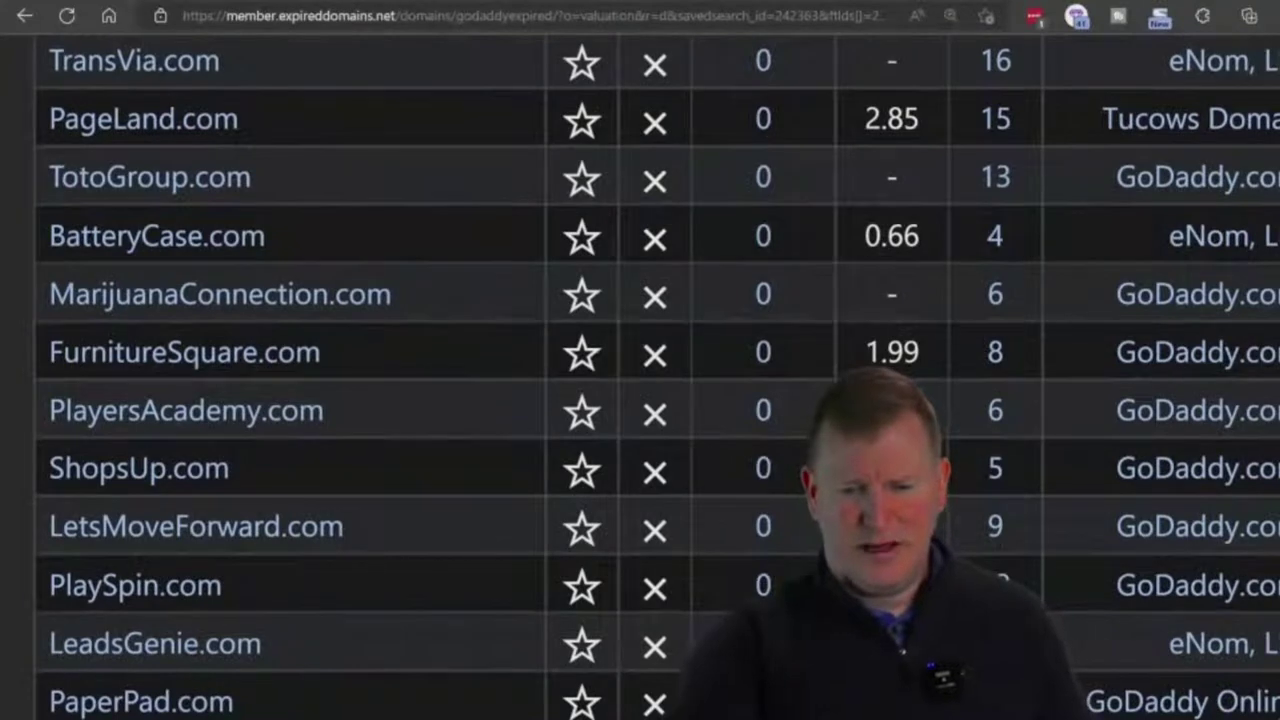
scroll(640, 400, down, 3)
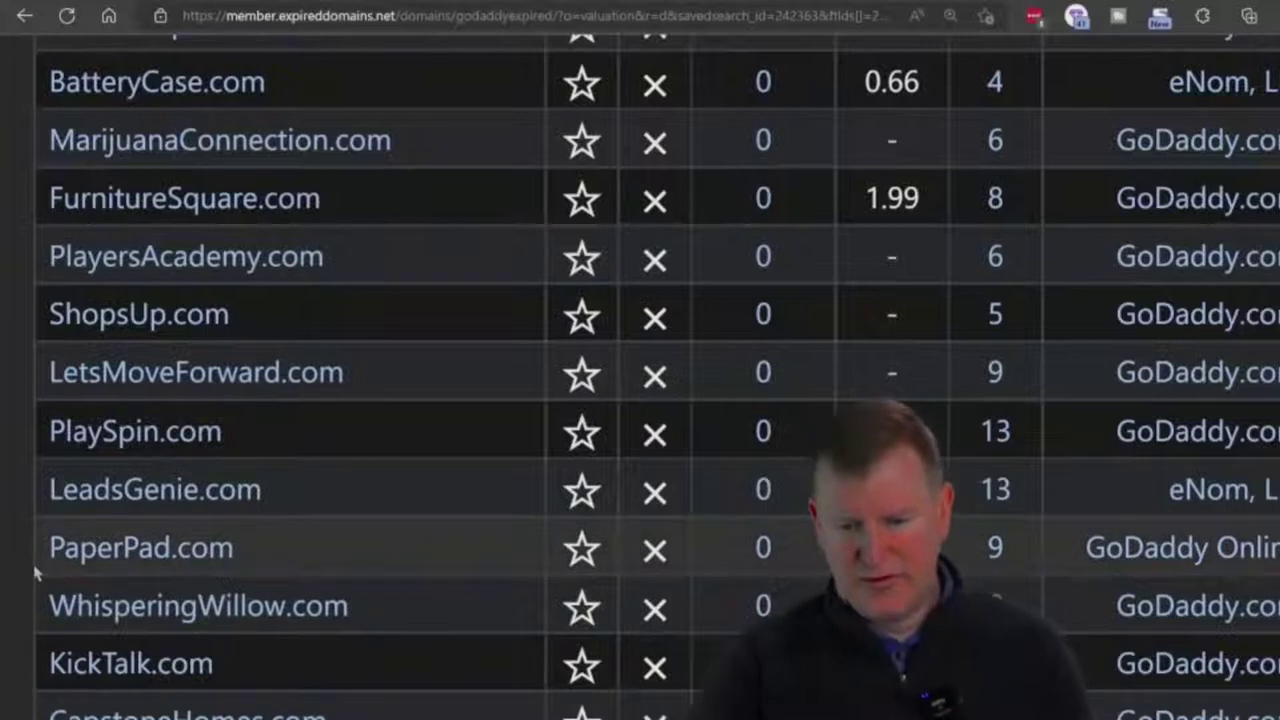
scroll(35, 572, down, 7)
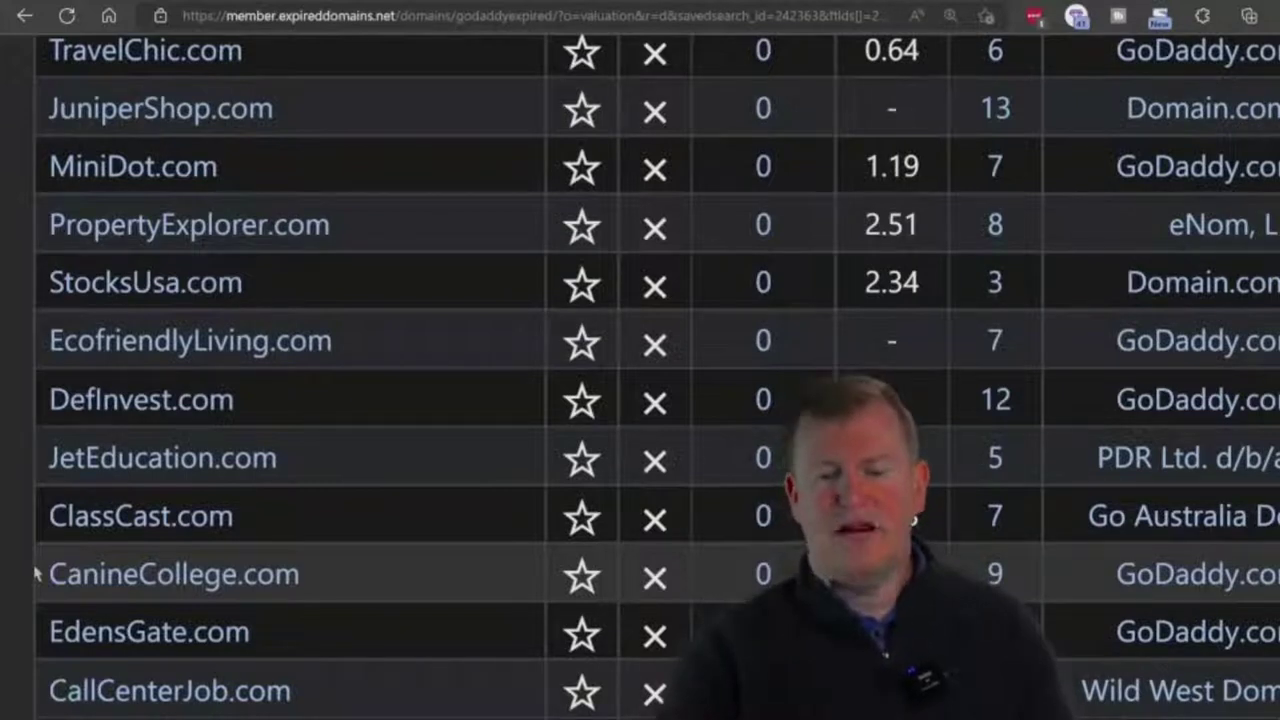
scroll(35, 573, down, 1)
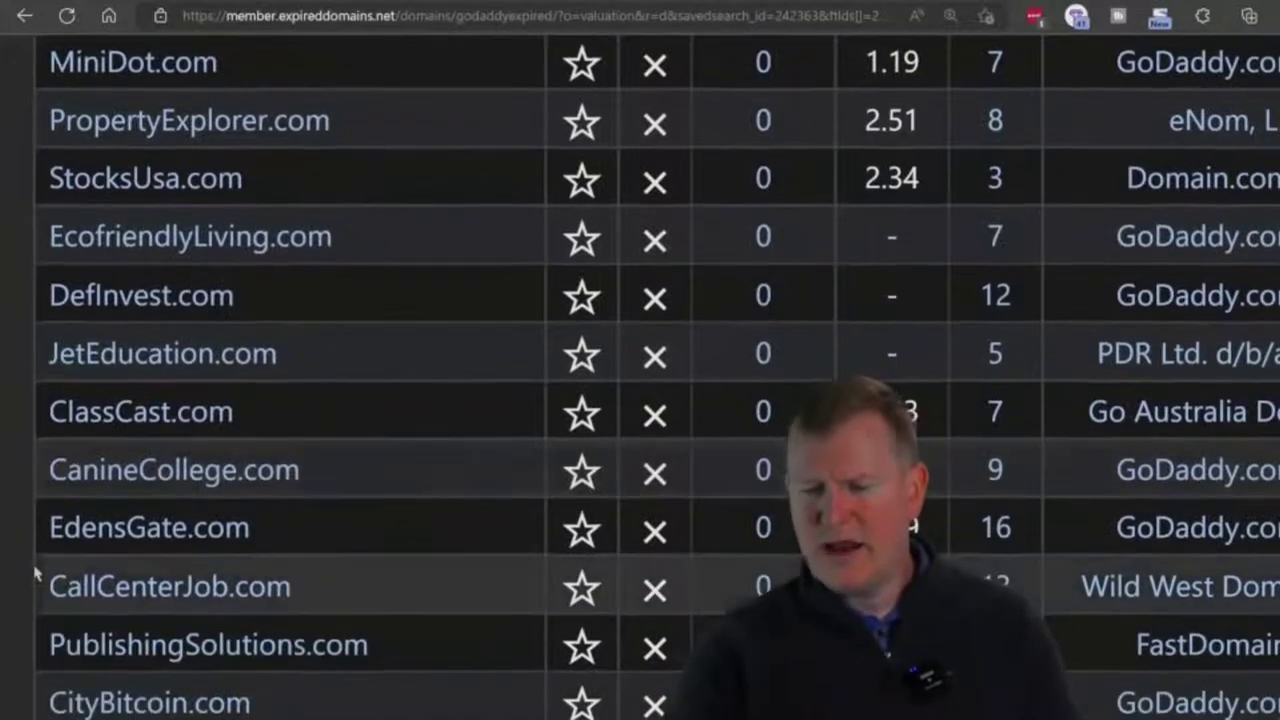
scroll(35, 573, down, 1)
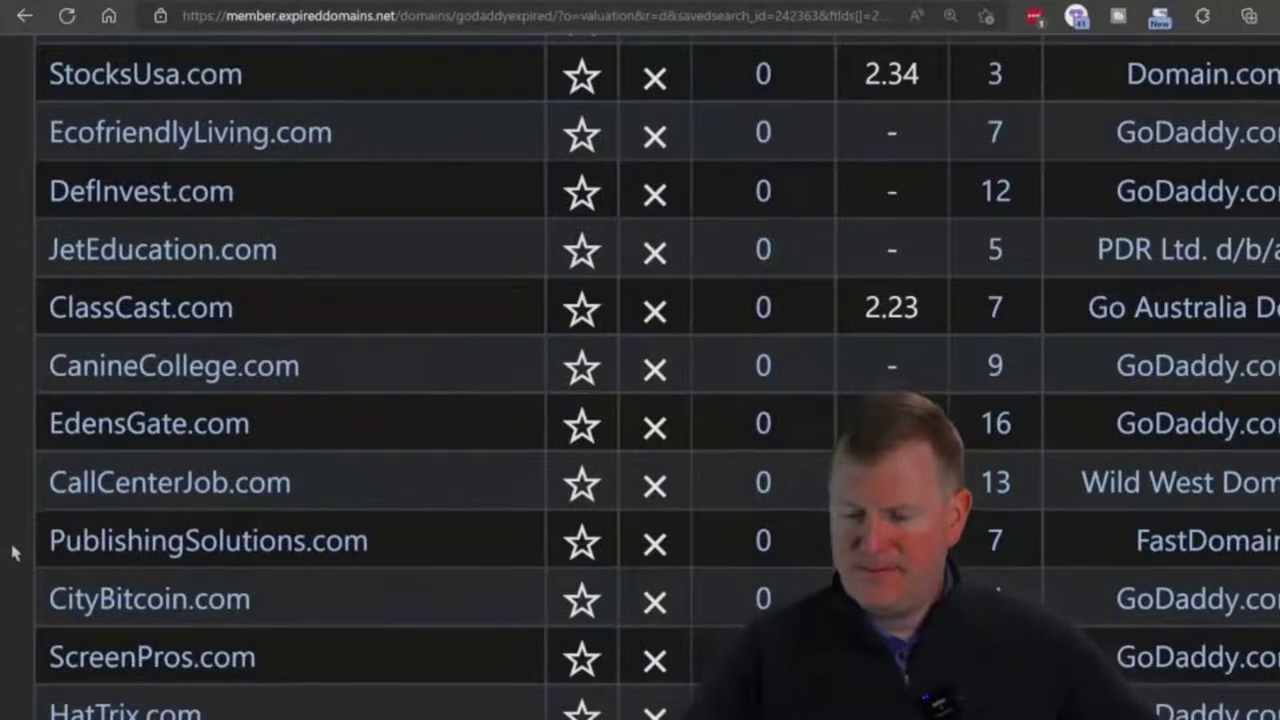
scroll(14, 551, down, 5)
scroll(14, 551, down, 1)
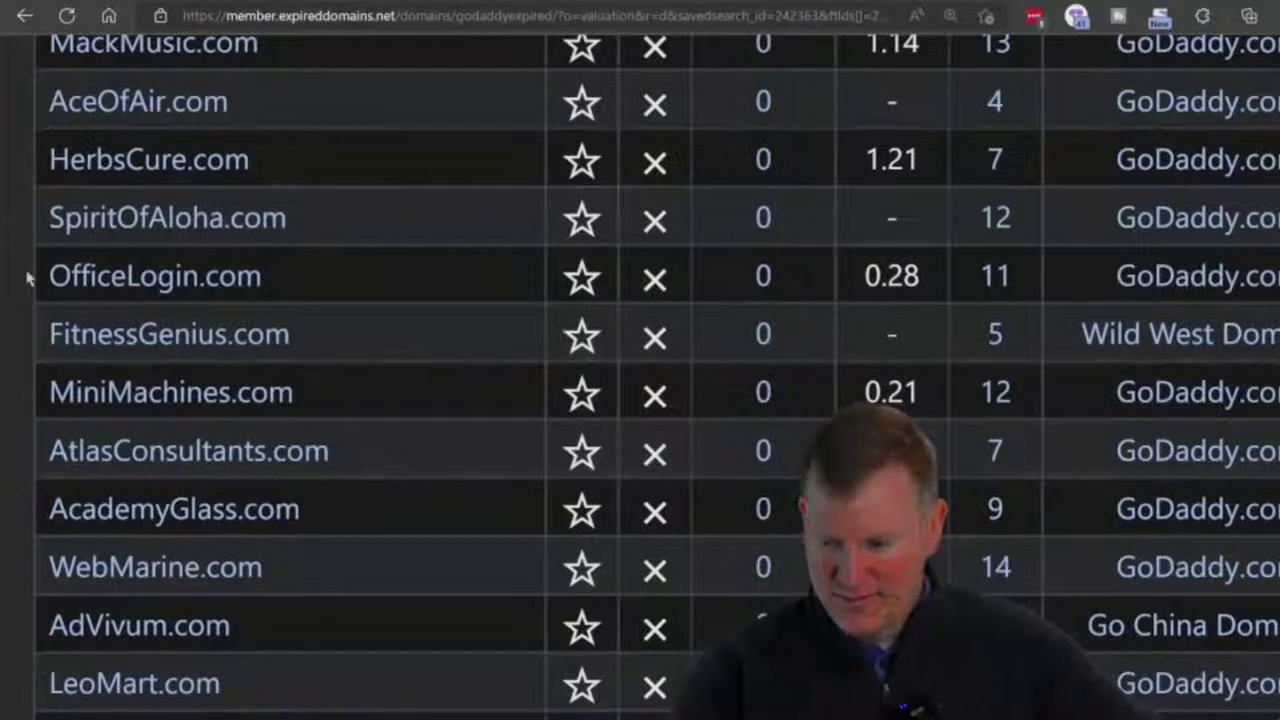
scroll(28, 278, down, 7)
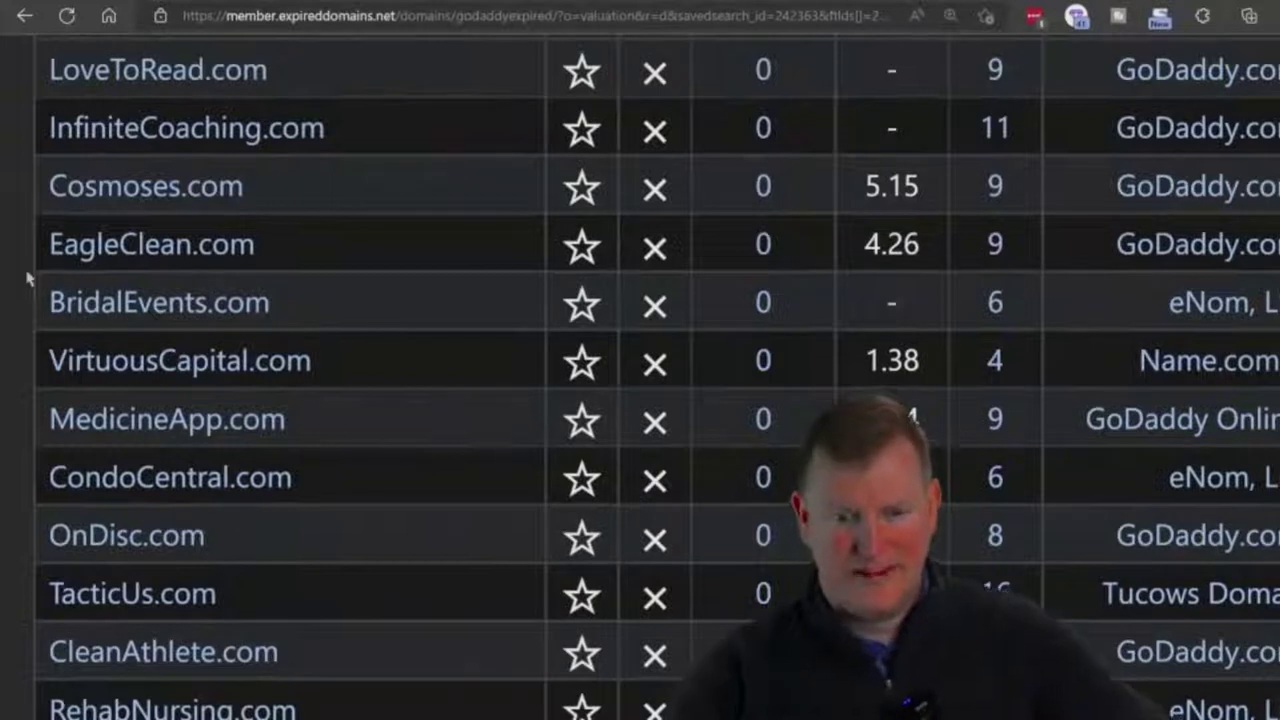
Check the GoDaddy auction listing for BridalEvents.com and review its price and bids in the expired domains list.
click(125, 318)
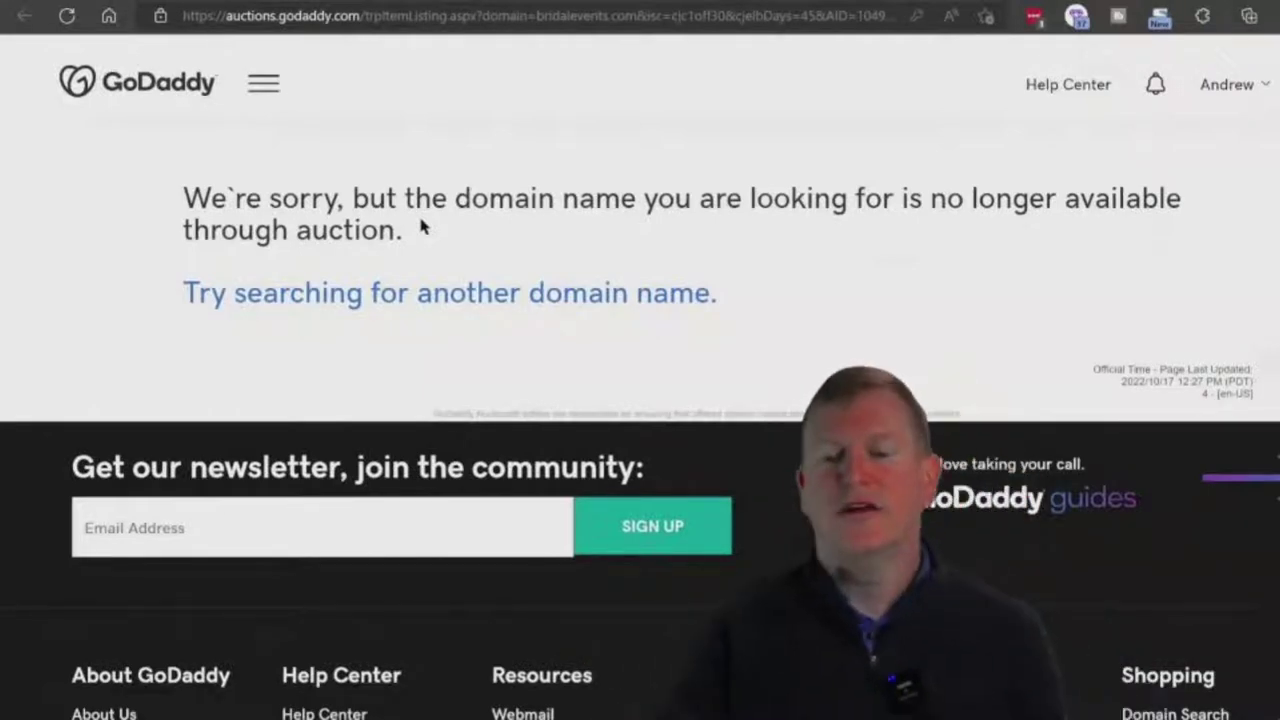
click(756, 4)
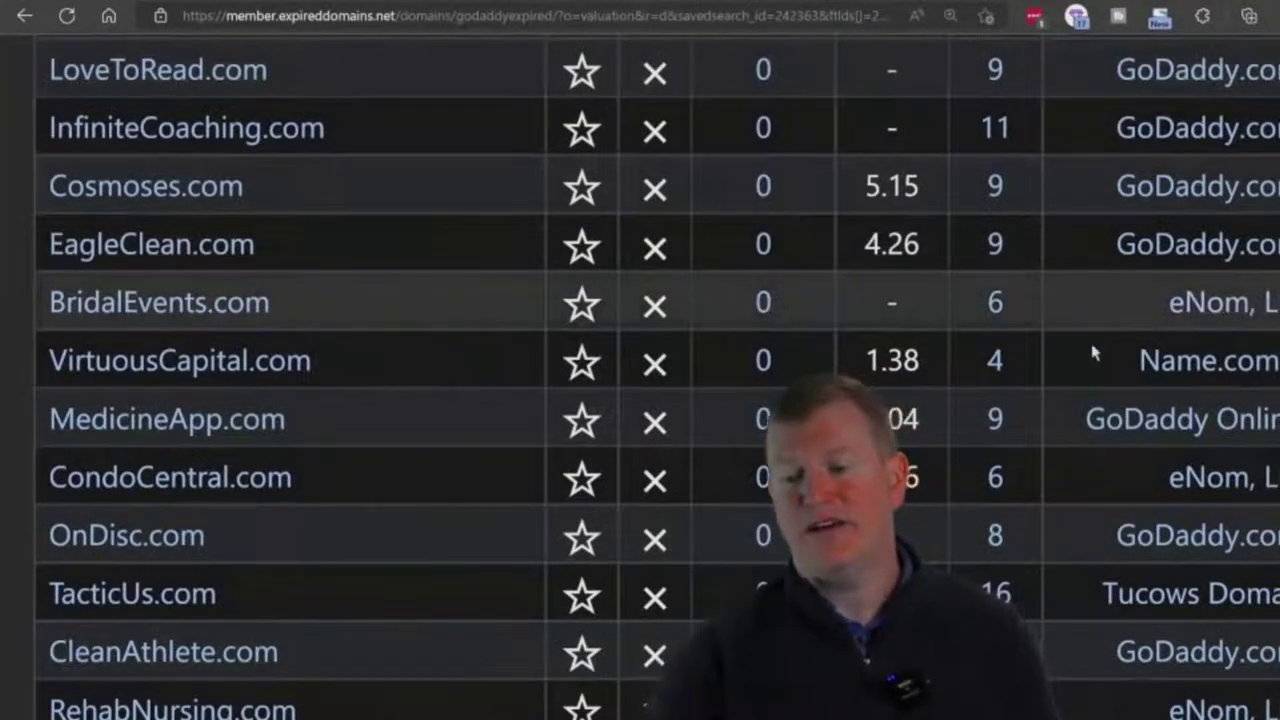
key(ctrl+0)
scroll(1050, 360, up, 2)
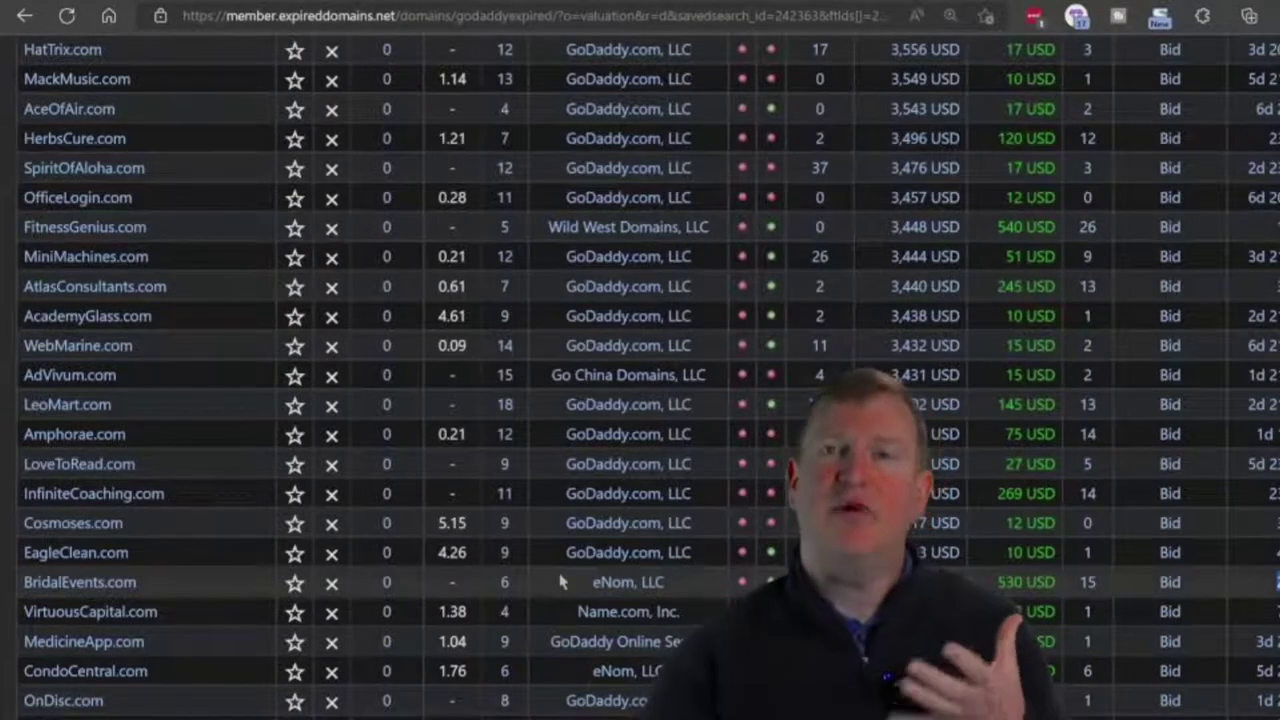
scroll(561, 581, up, 1)
ctrl+scroll(561, 581, up, 5)
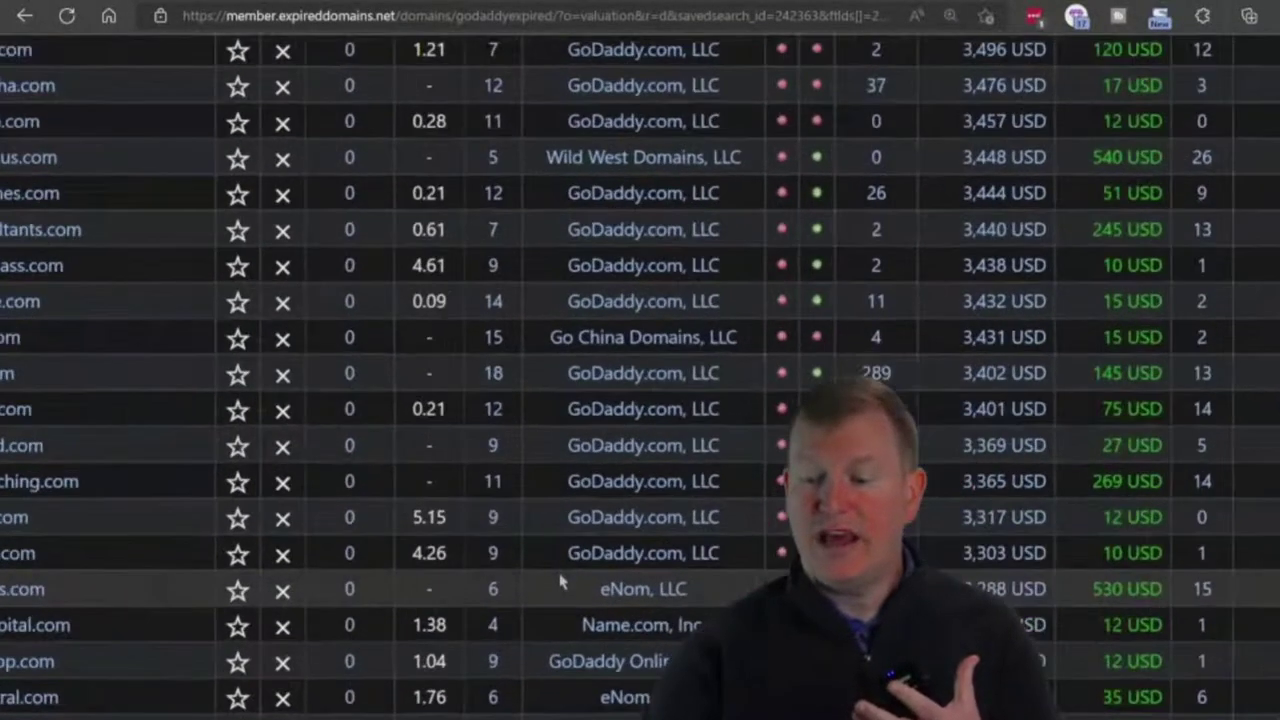
scroll(561, 581, left, 5)
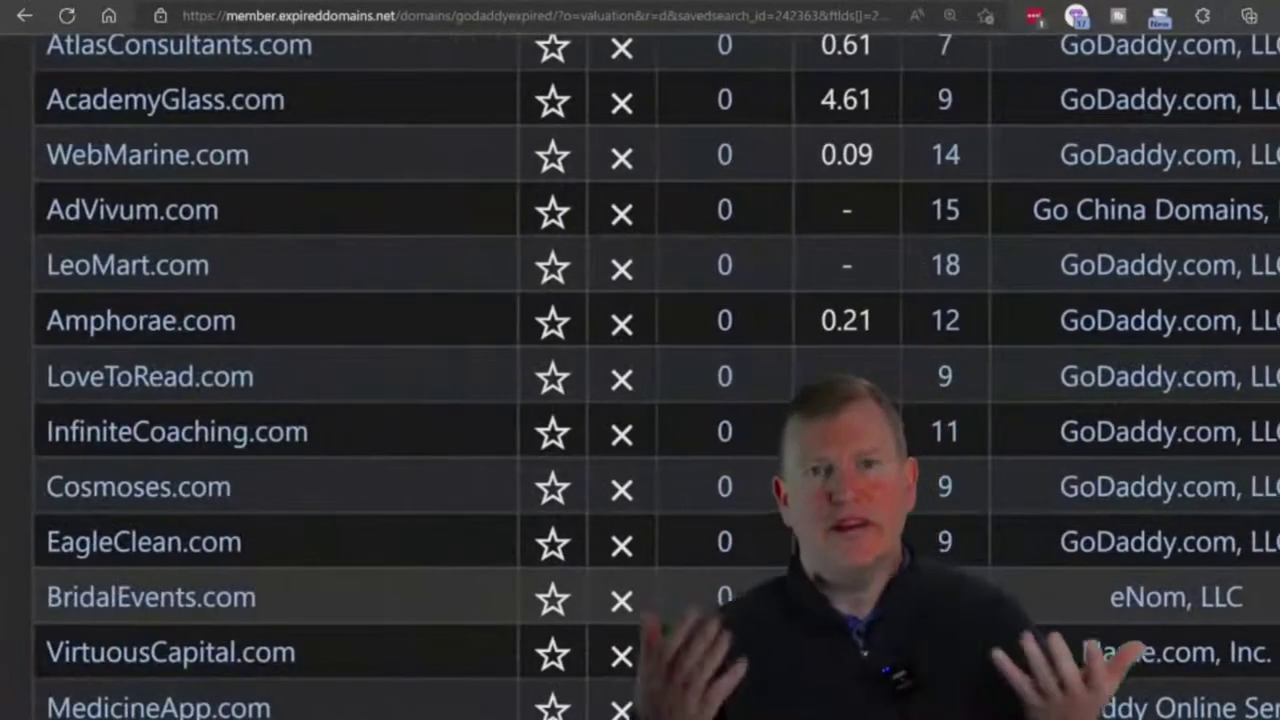
Examine the lower-valued expired domain names below BridalEvents.com down to BuiltEdge.com.
scroll(552, 560, down, 3)
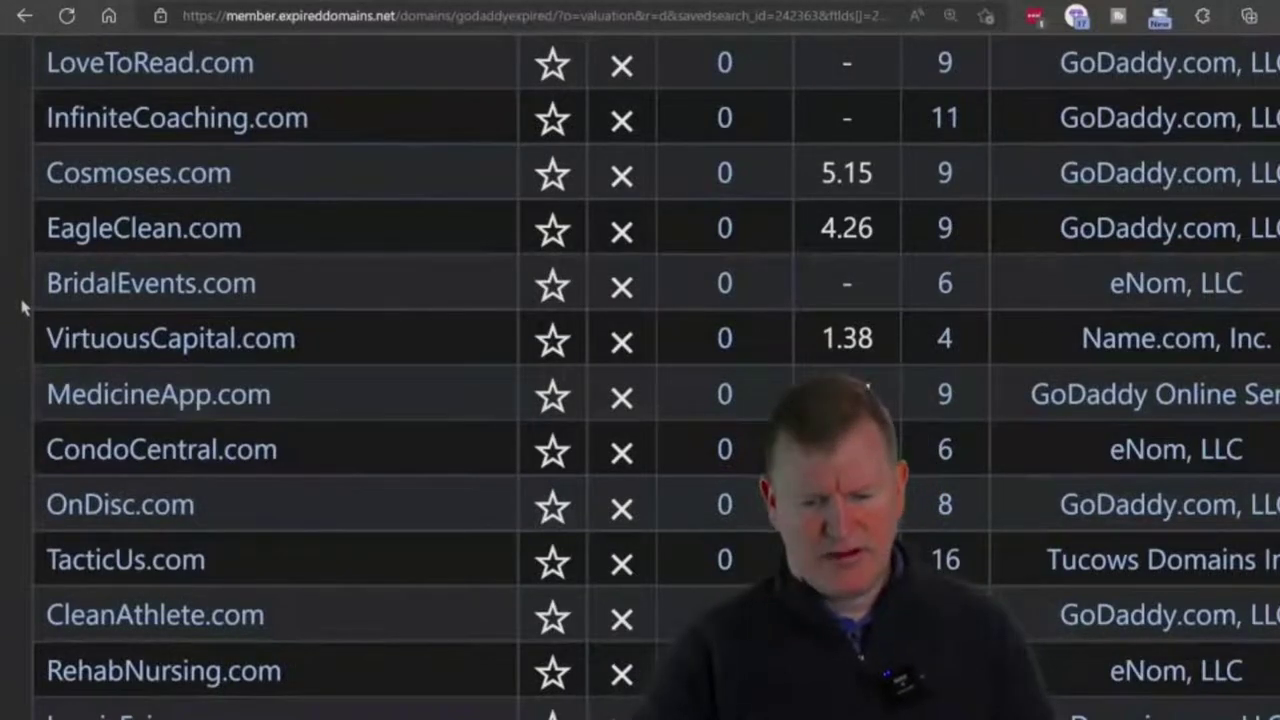
scroll(25, 308, down, 10)
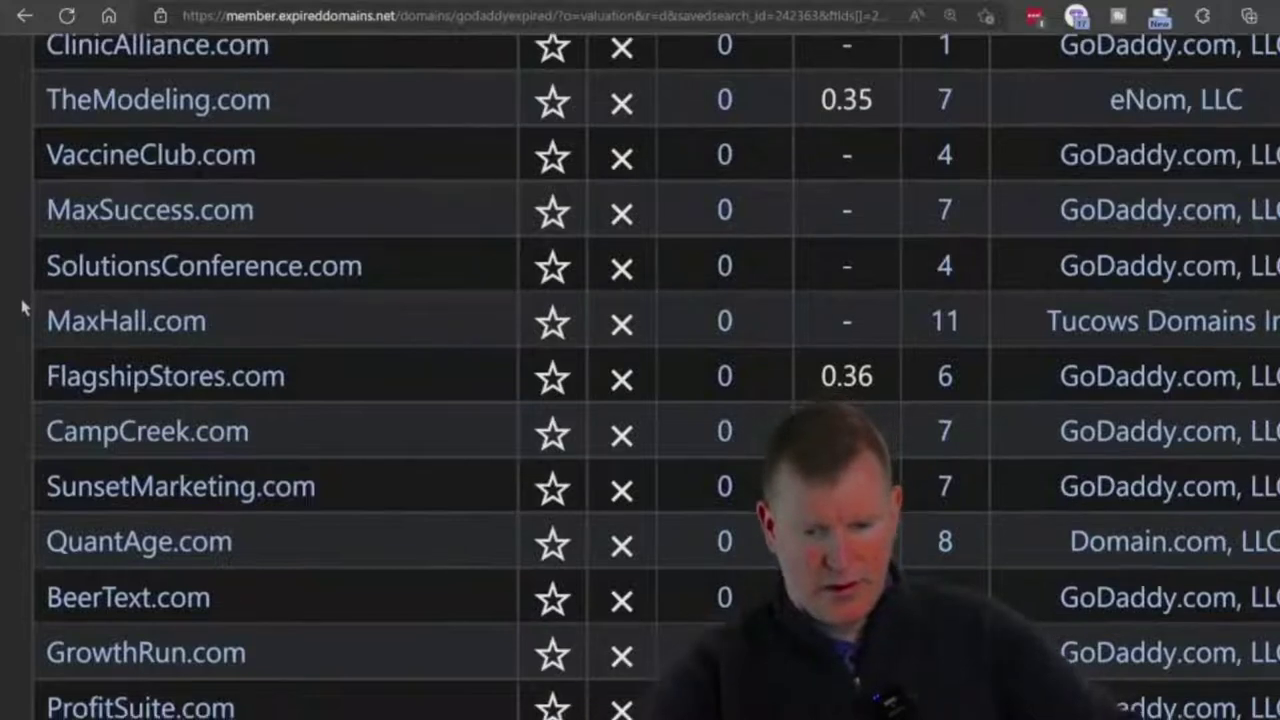
scroll(24, 307, down, 5)
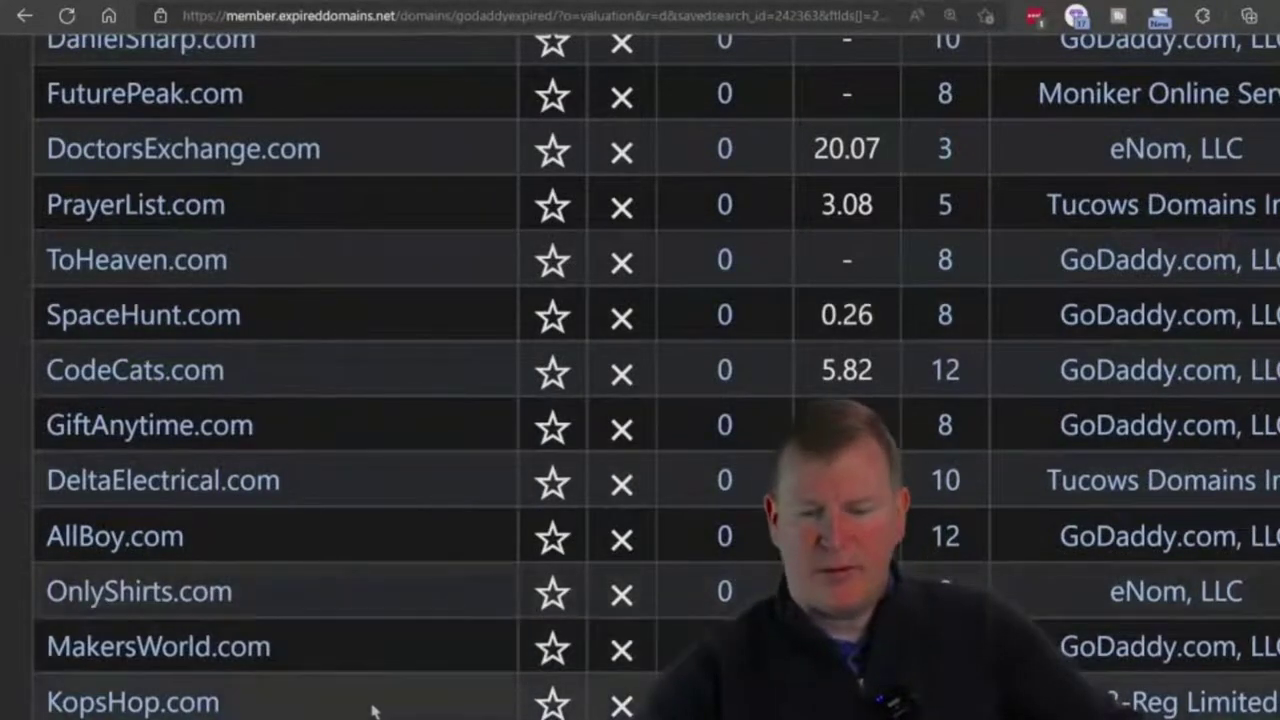
scroll(372, 710, down, 7)
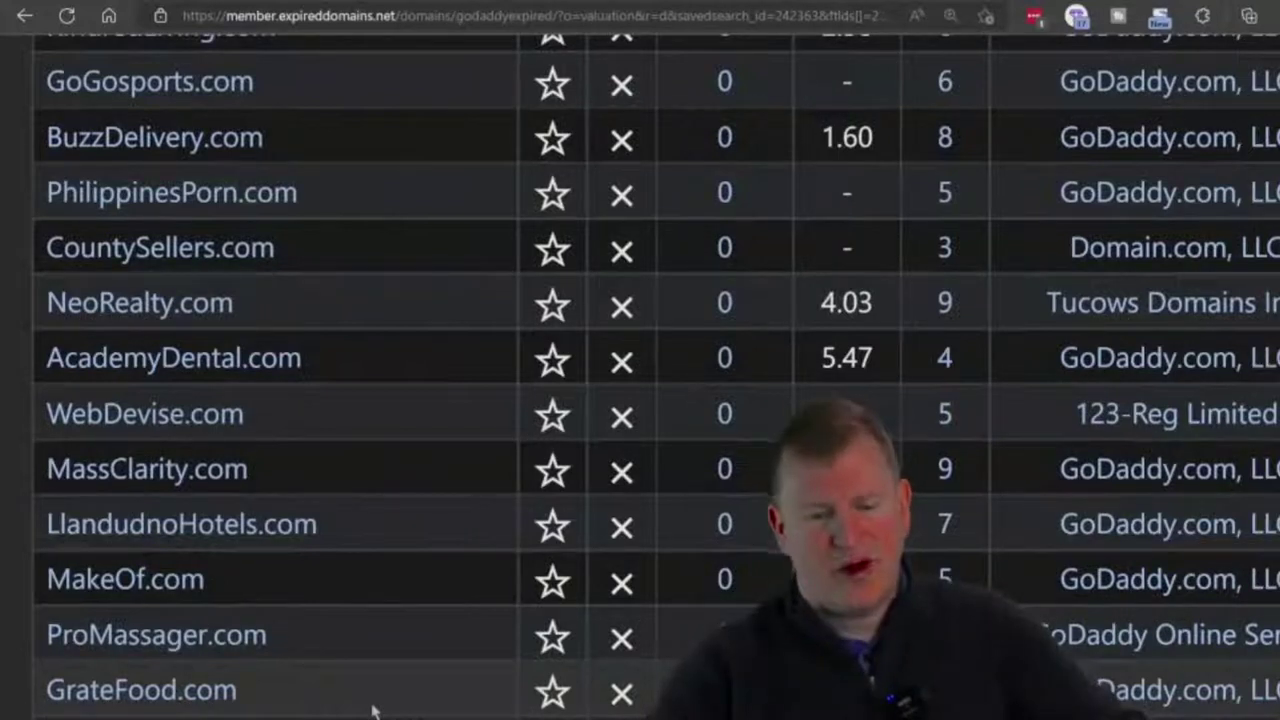
scroll(371, 711, down, 7)
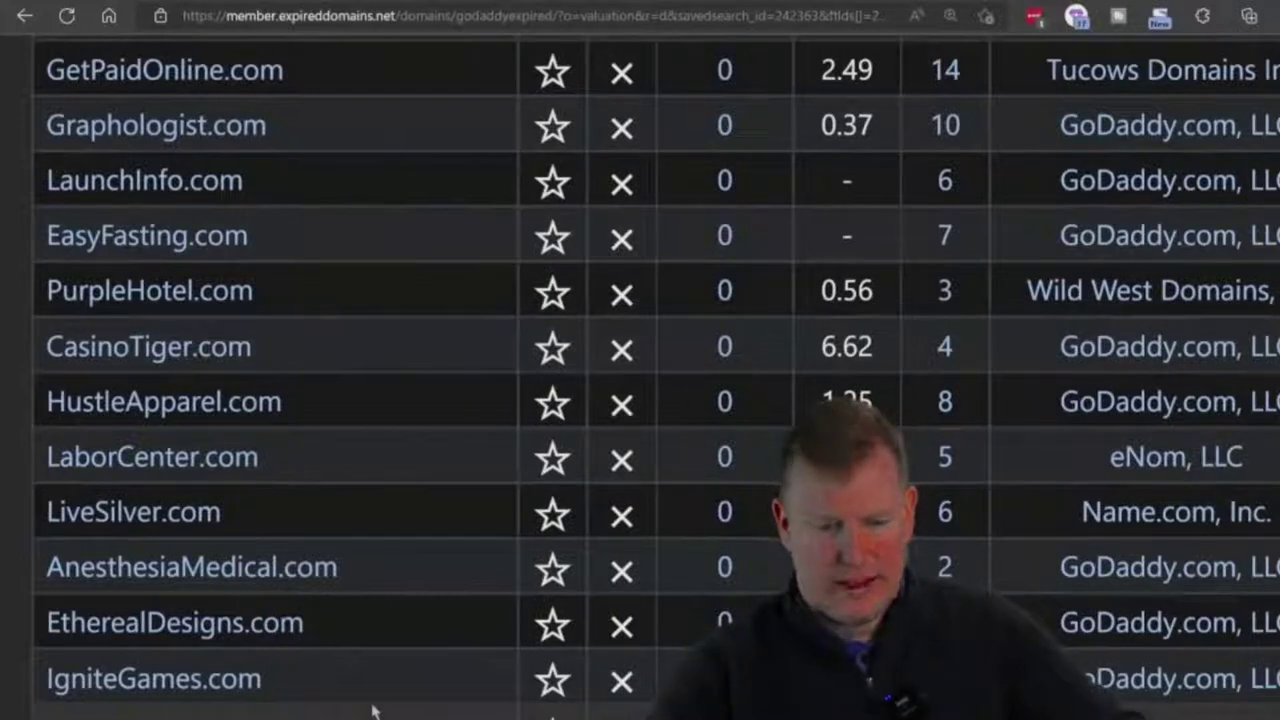
scroll(371, 711, down, 7)
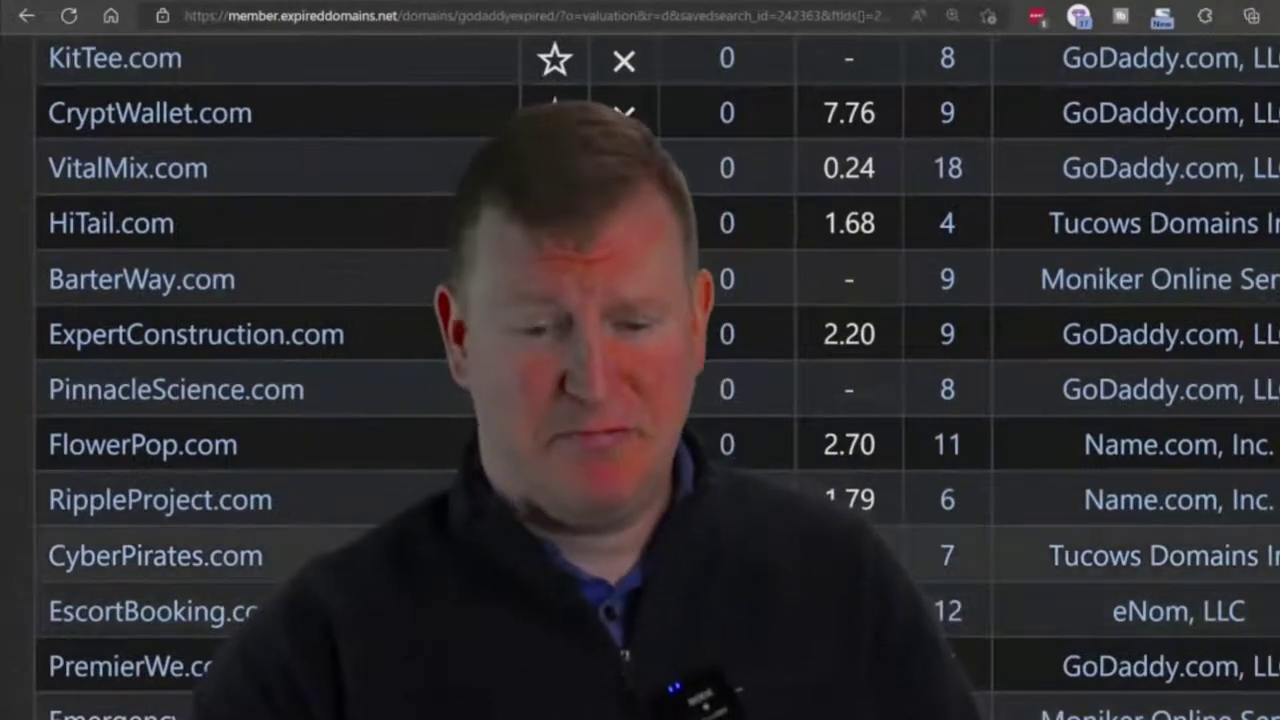
scroll(640, 400, down, 3)
scroll(580, 80, down, 5)
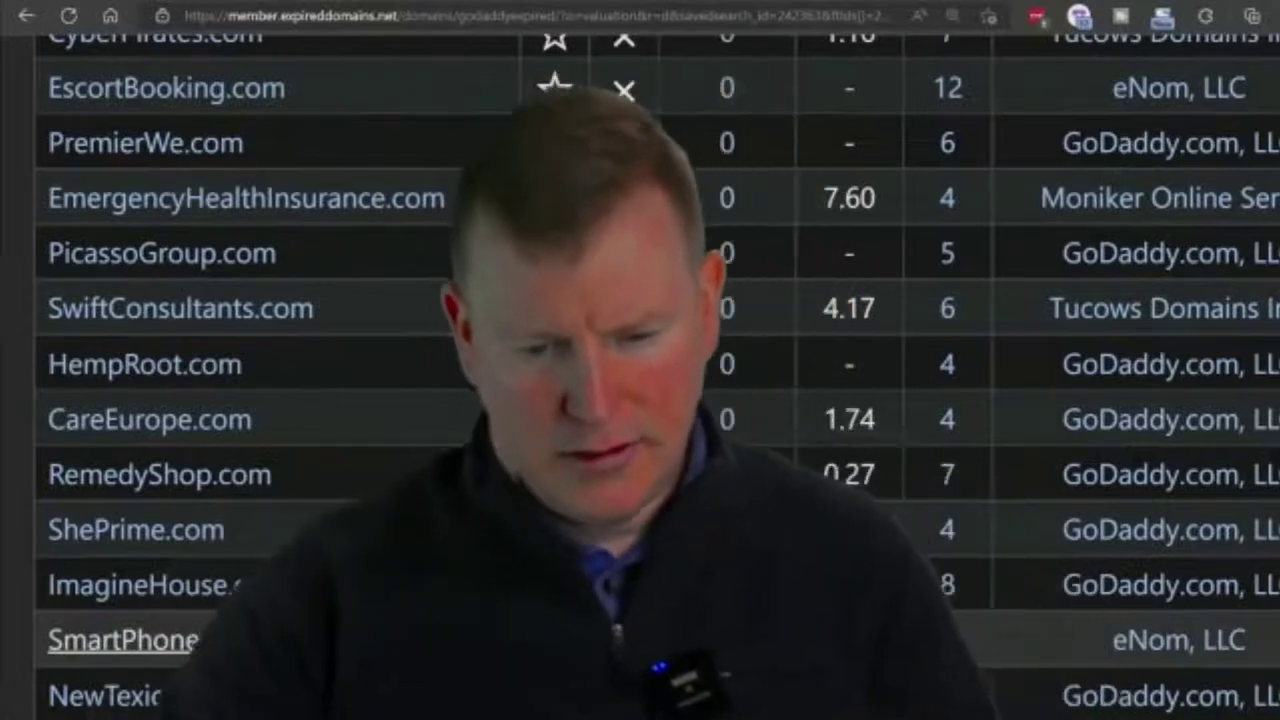
scroll(640, 380, down, 5)
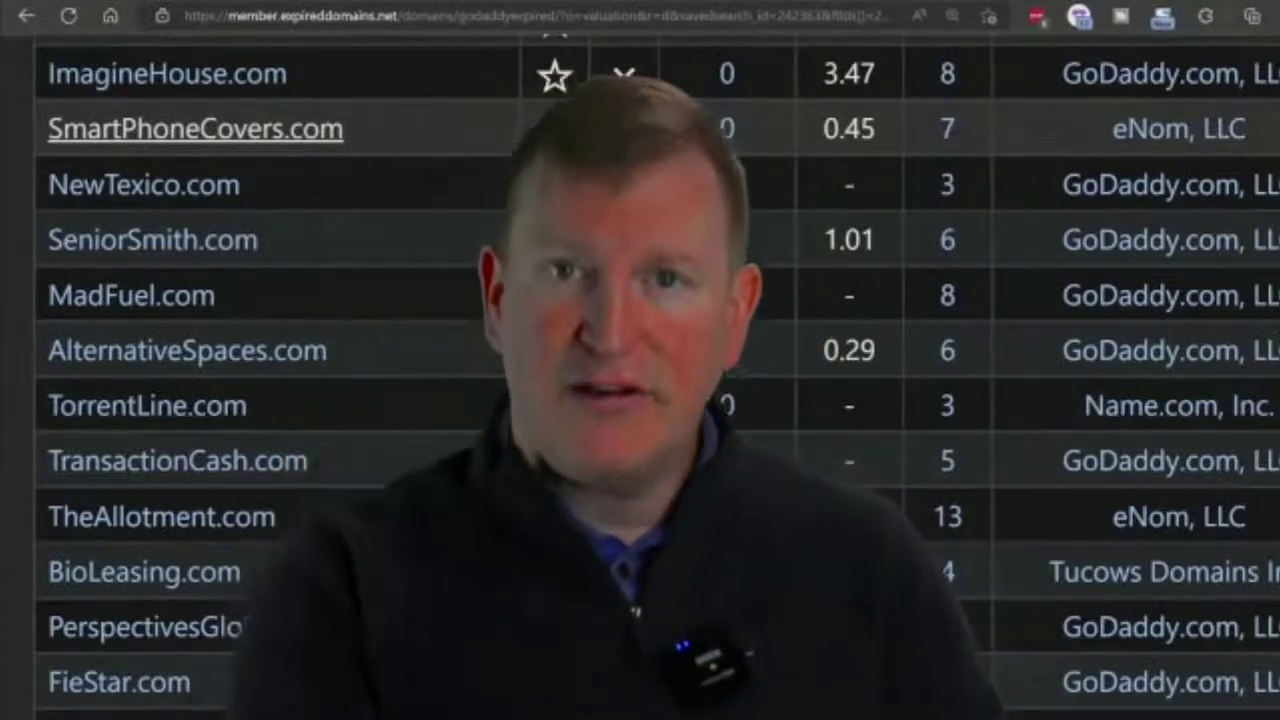
scroll(657, 376, down, 3)
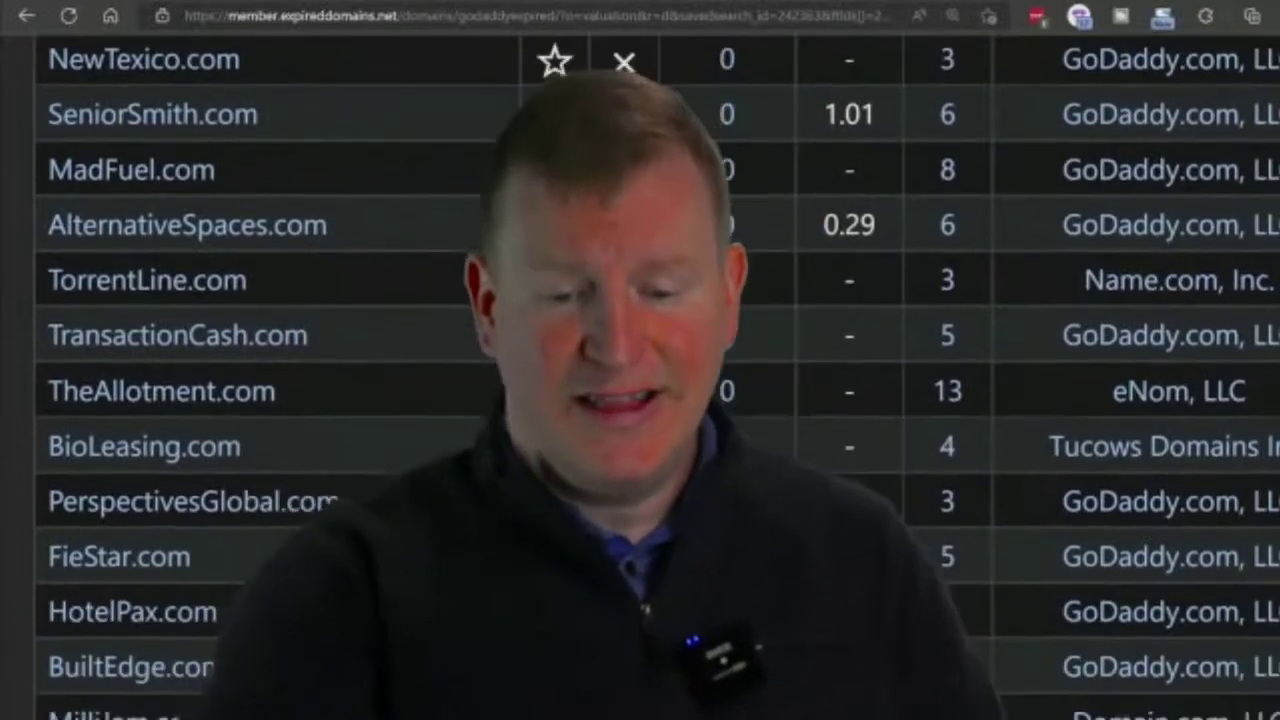
Examine the remaining expired domain names from MilliJam.com down to PainPathways.com at the end of the list.
scroll(657, 376, down, 5)
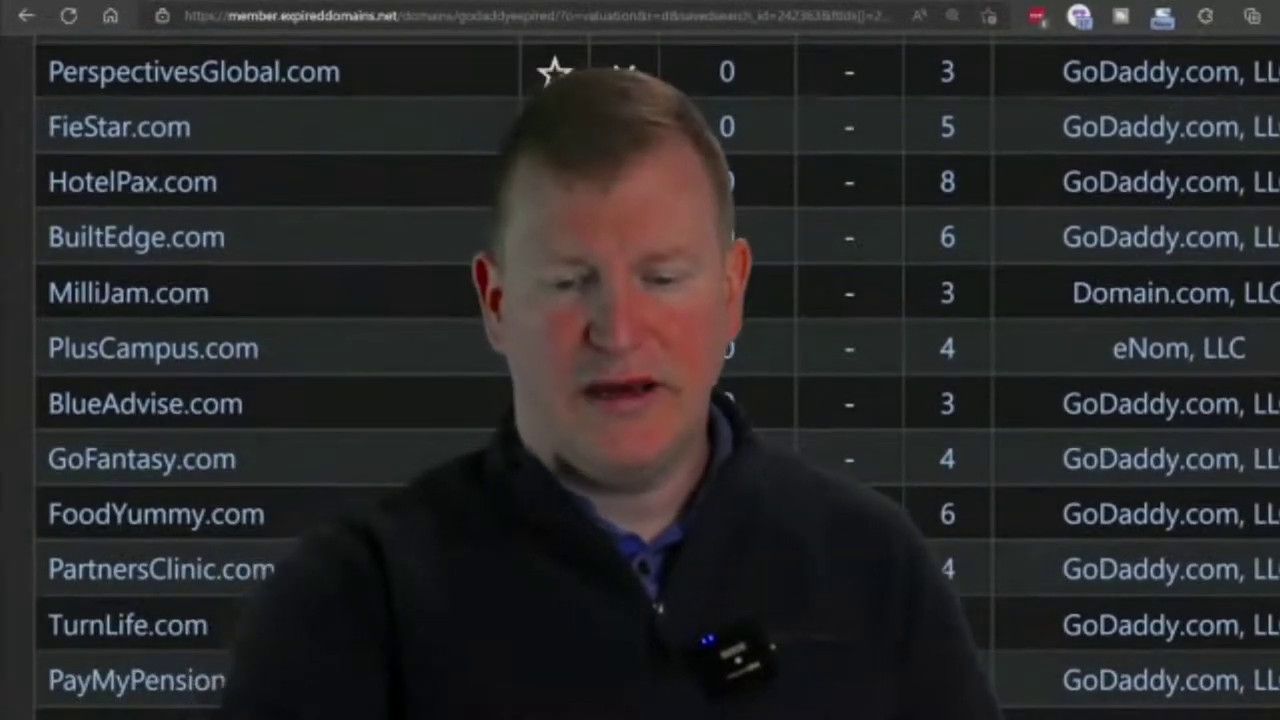
scroll(657, 376, down, 3)
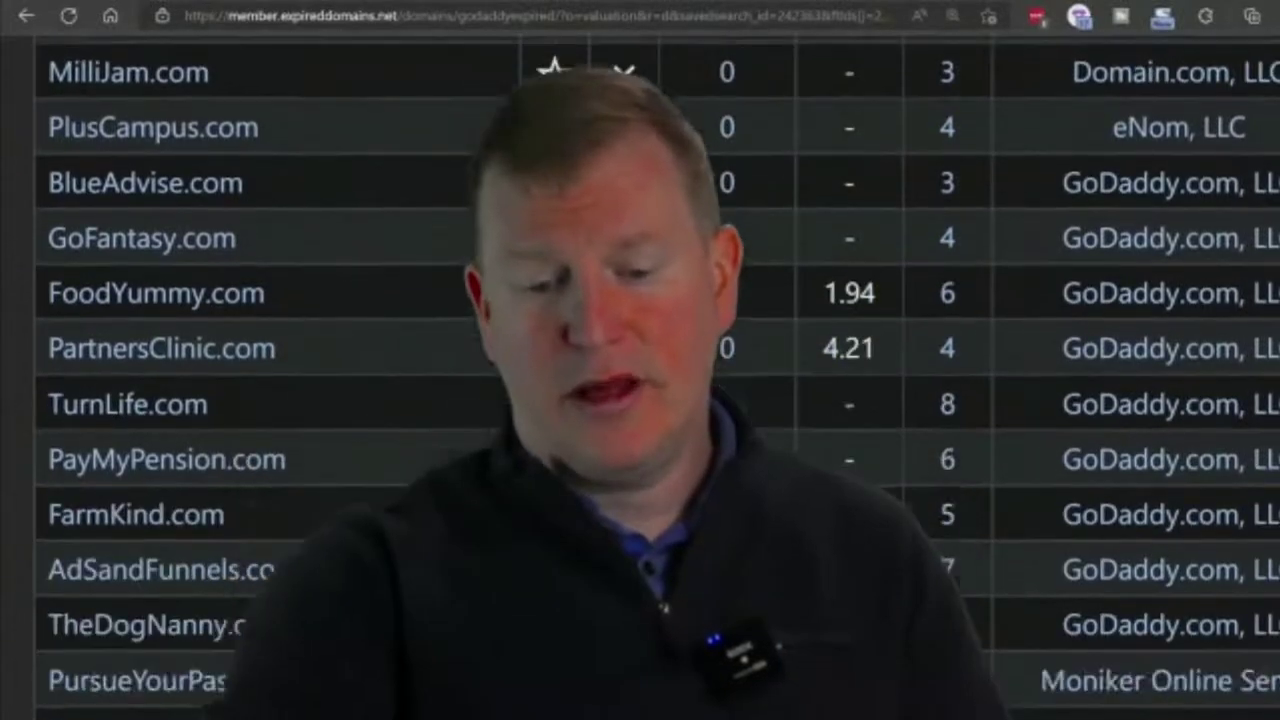
scroll(657, 376, down, 4)
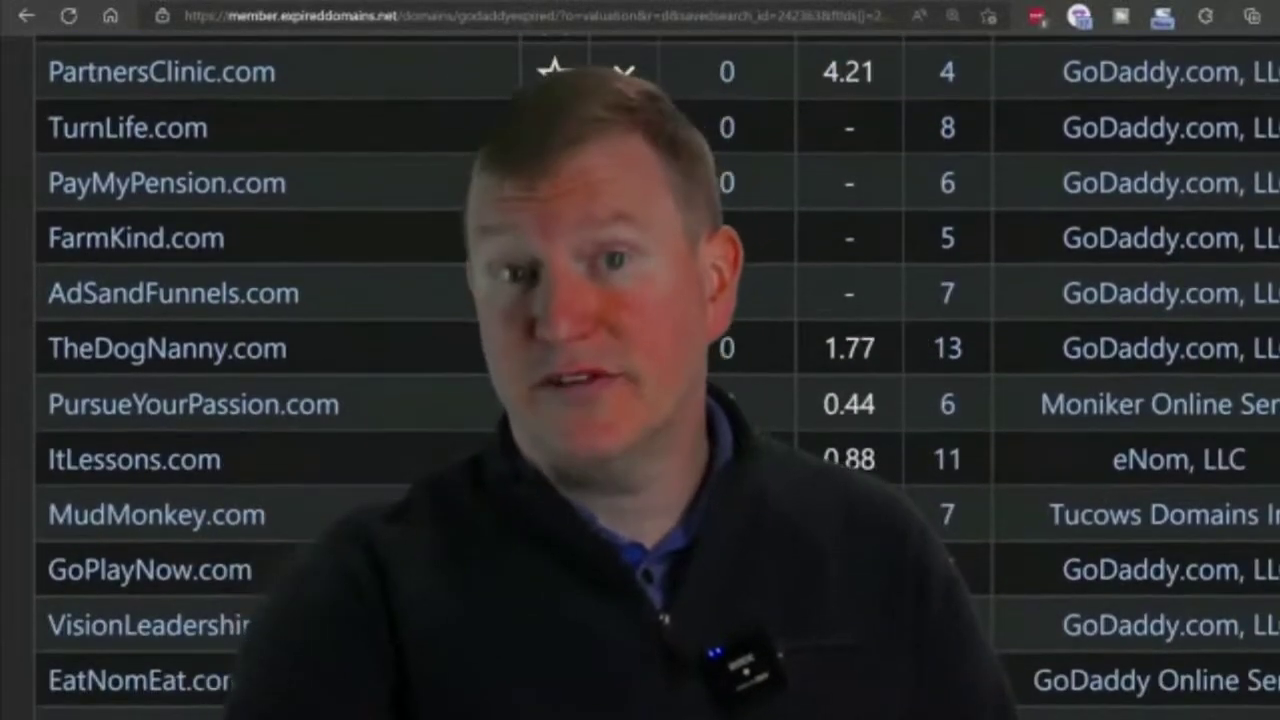
scroll(657, 376, down, 2)
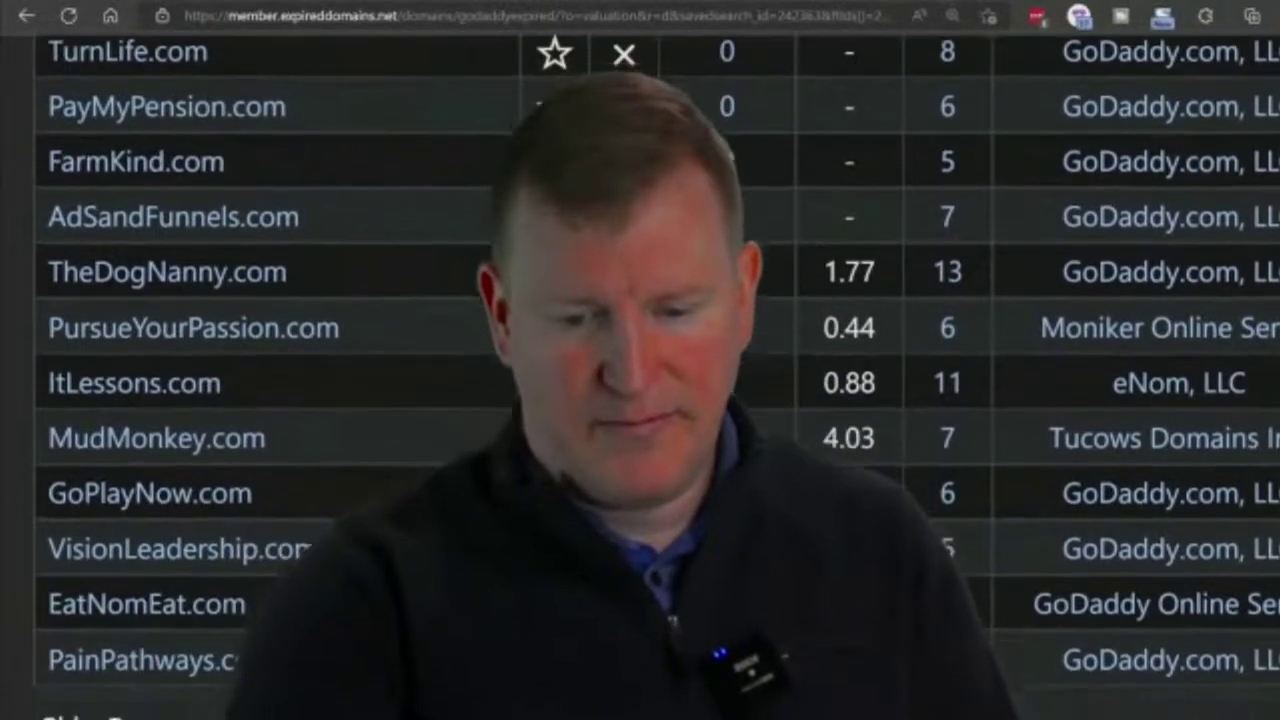
scroll(657, 376, down, 1)
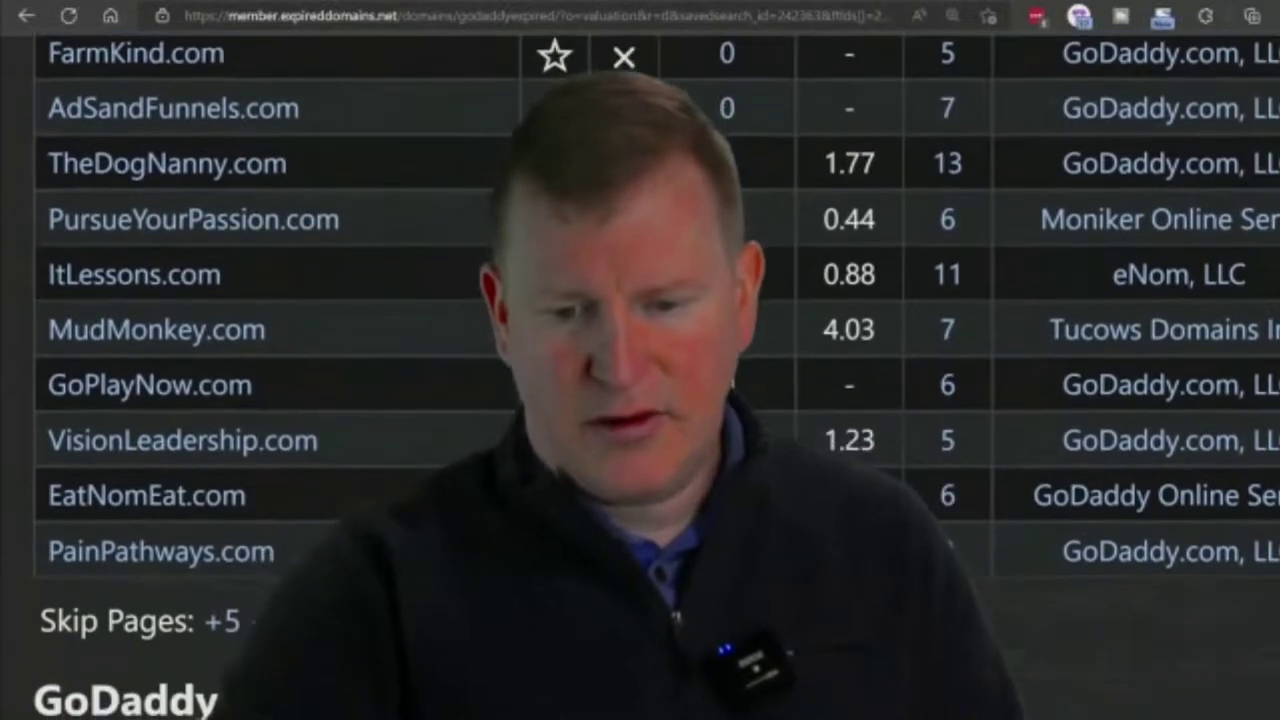
Open the GoDaddy auction listing for ItLessons.com, review its bid and estimated value, and close the listing.
key(ctrl+0)
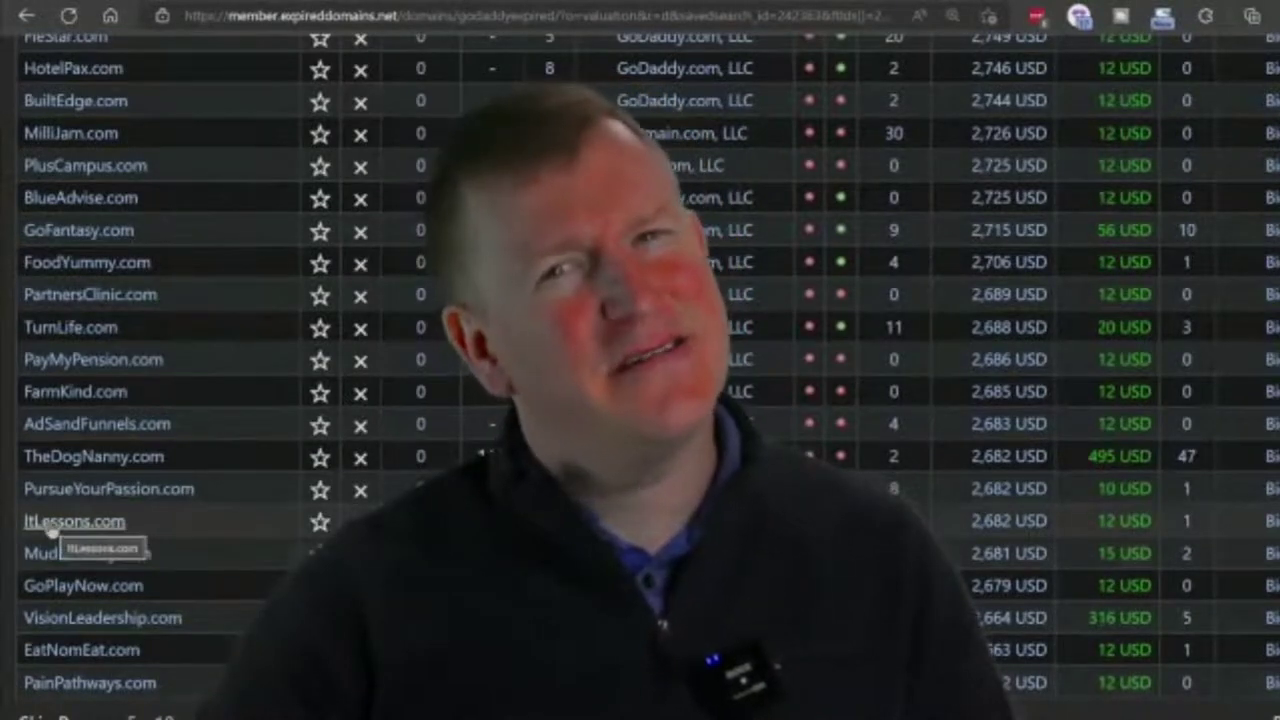
ctrl+scroll(52, 532, up, 4)
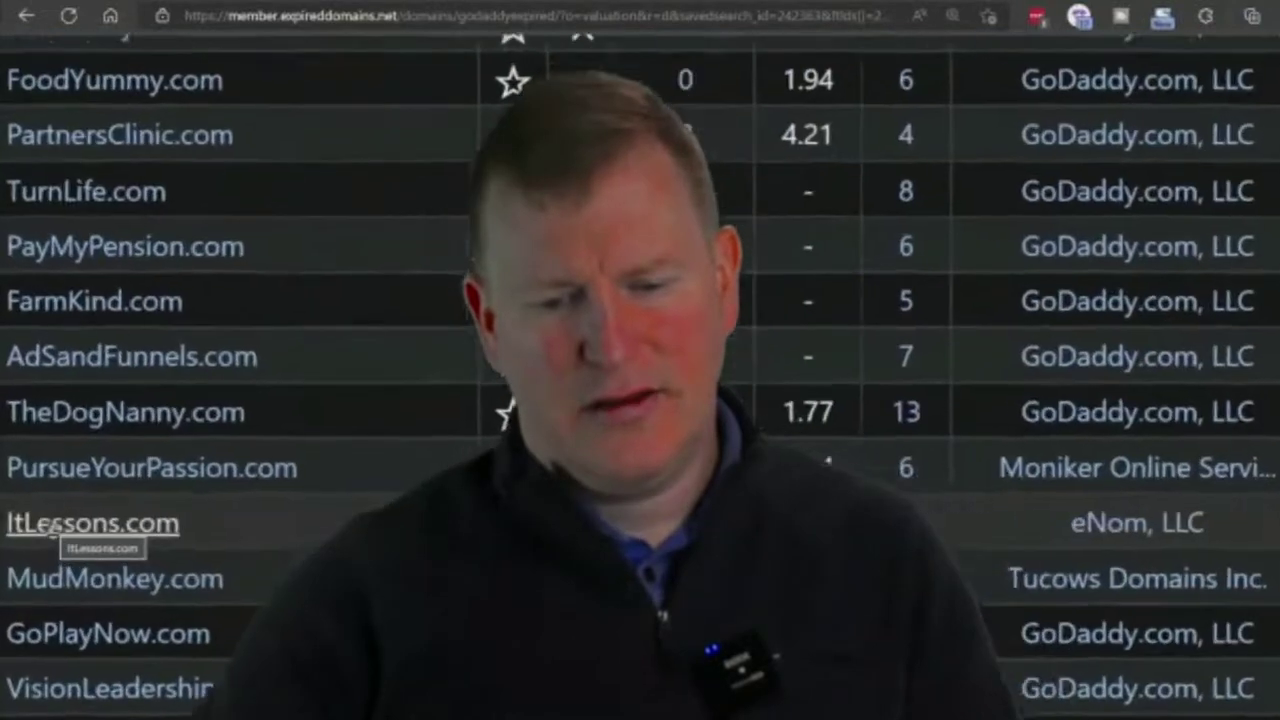
click(86, 528)
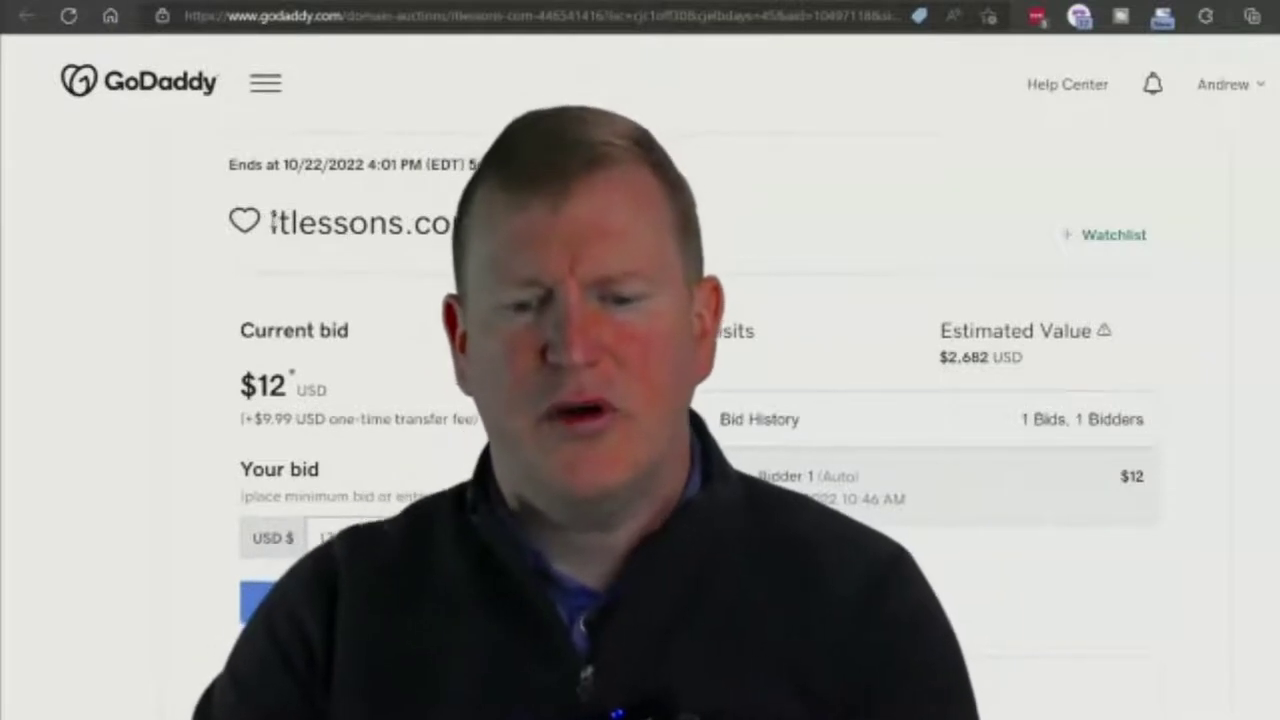
drag(272, 222, 397, 224)
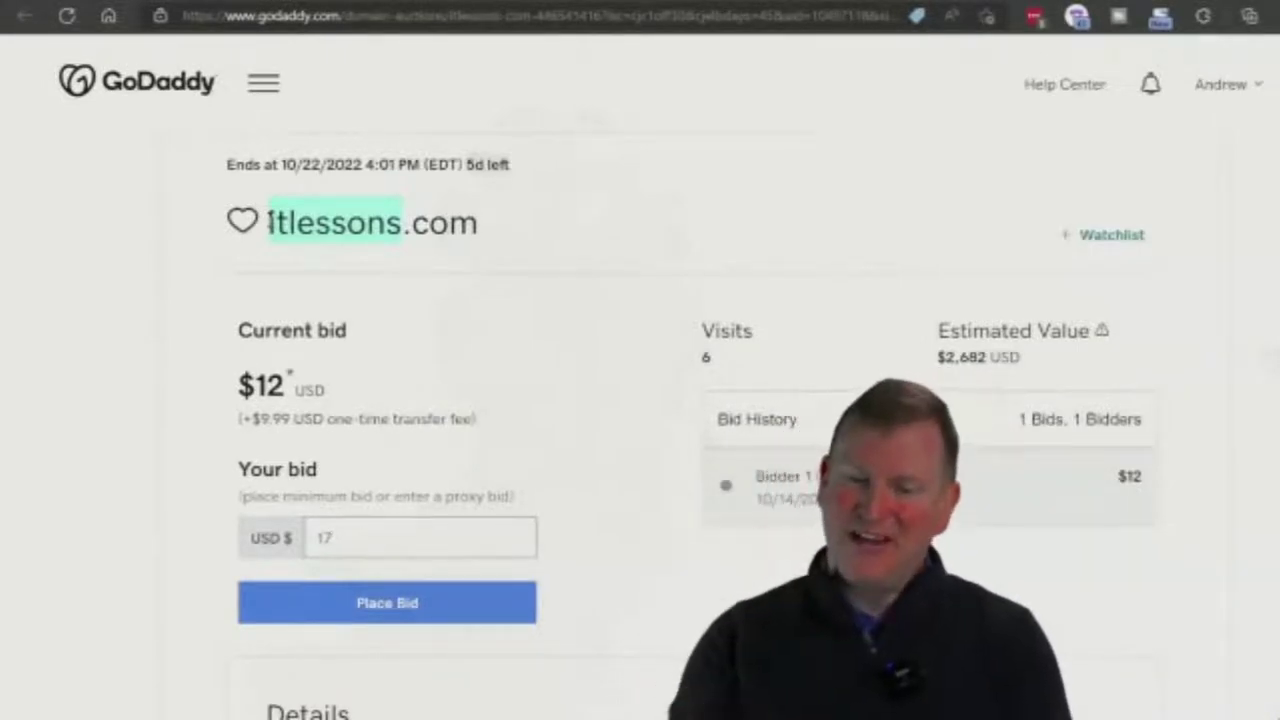
click(405, 266)
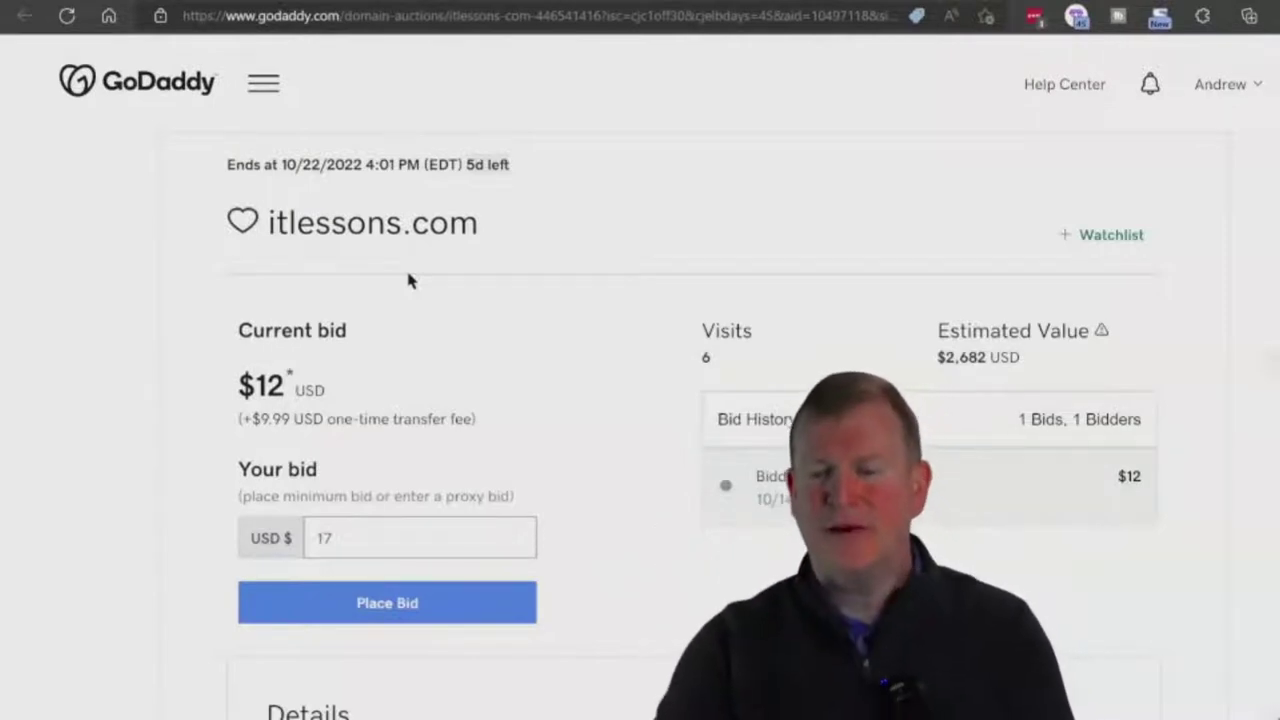
drag(402, 222, 268, 230)
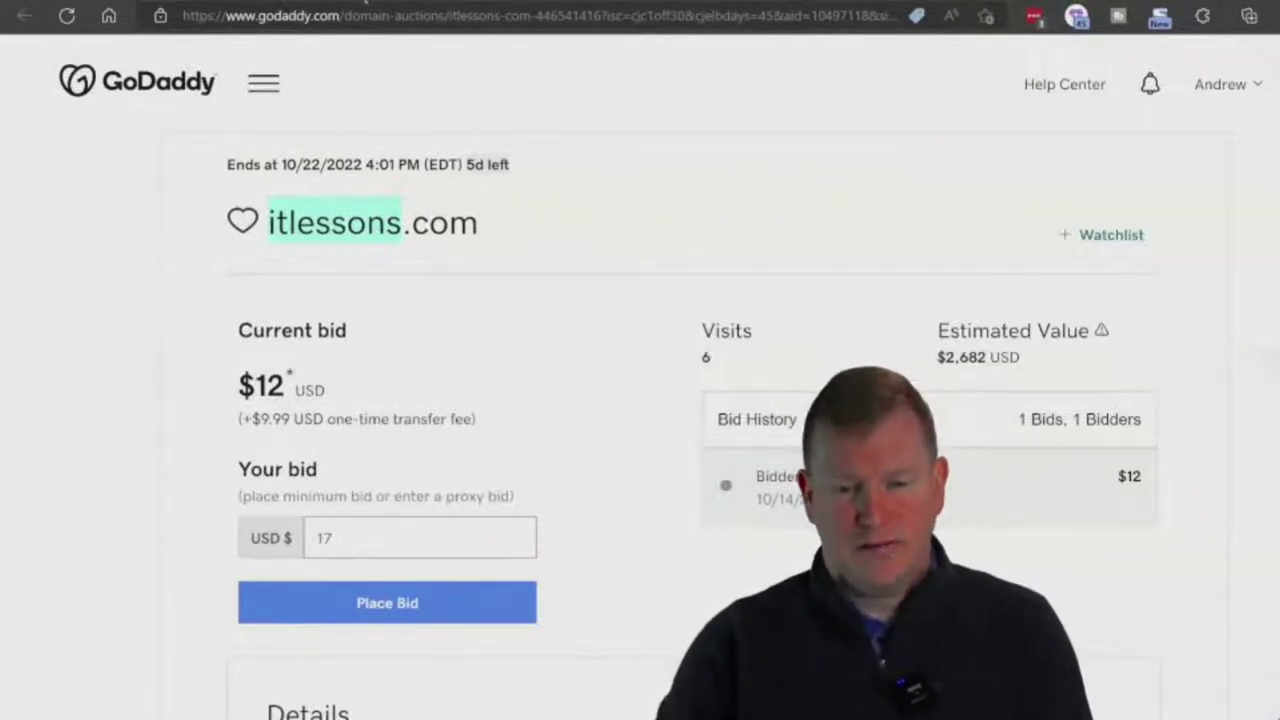
key(ctrl+w)
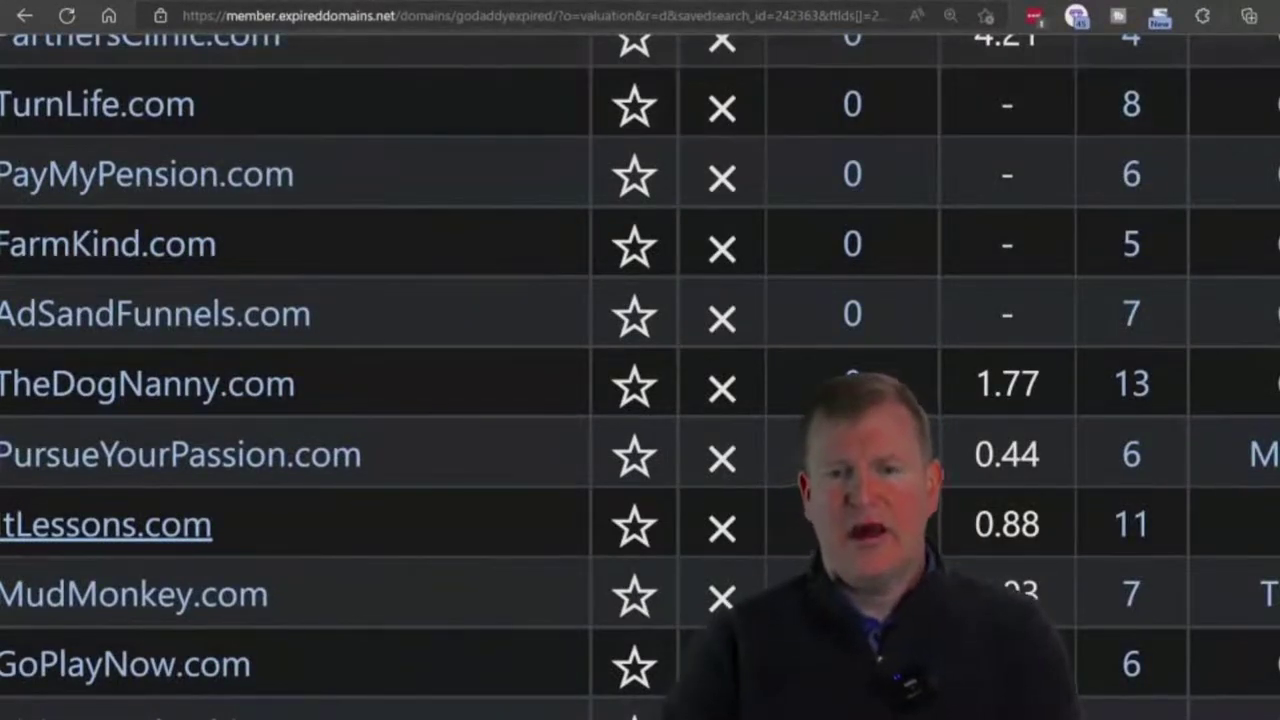
Switch to SpyFu and look up the keyword "it lessons" in Keyword Research.
key(ctrl+w)
drag(543, 206, 378, 197)
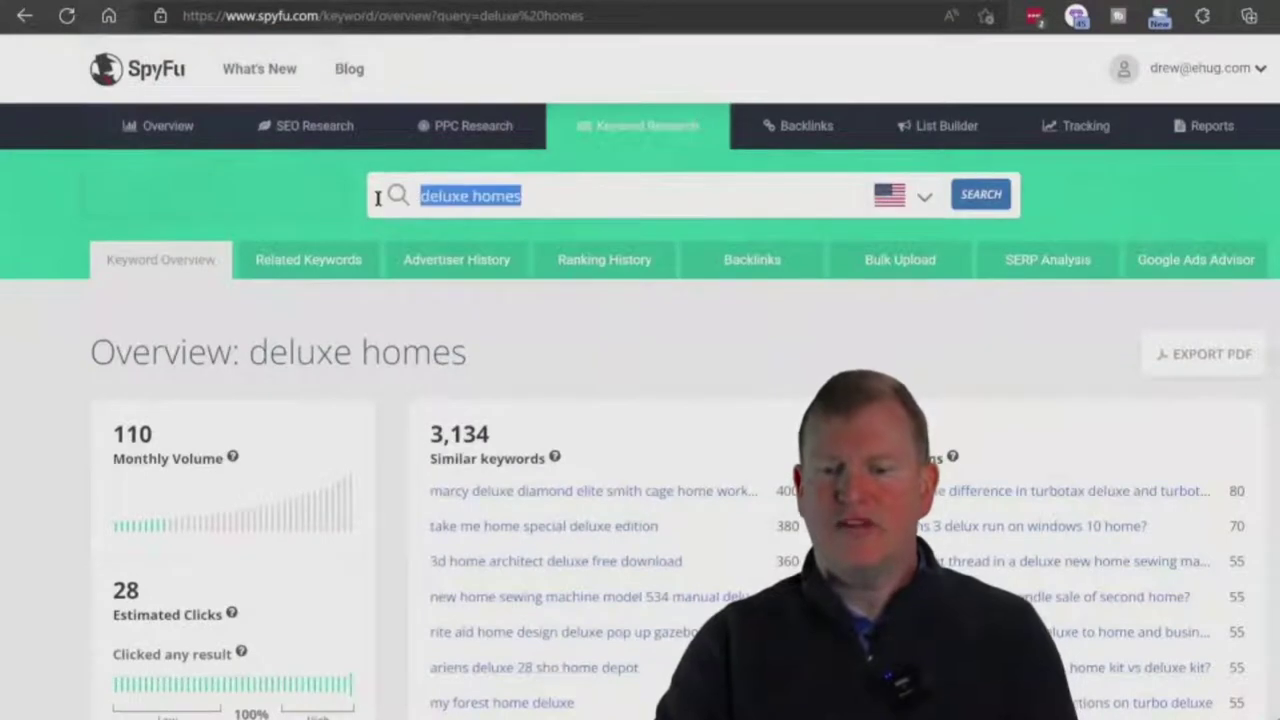
text(itlessons)
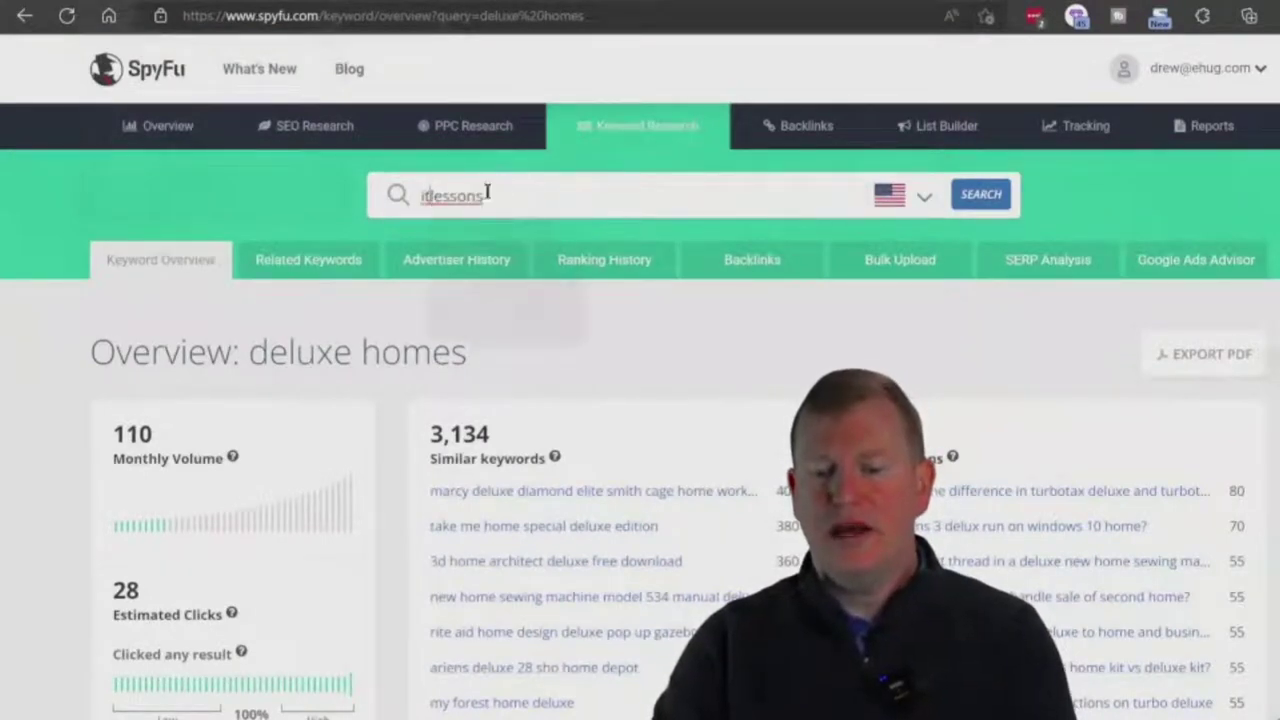
key(Left)
key(Left)
key(Left)
key(Left)
key(Left)
key(Left)
key(Left)
key(End)
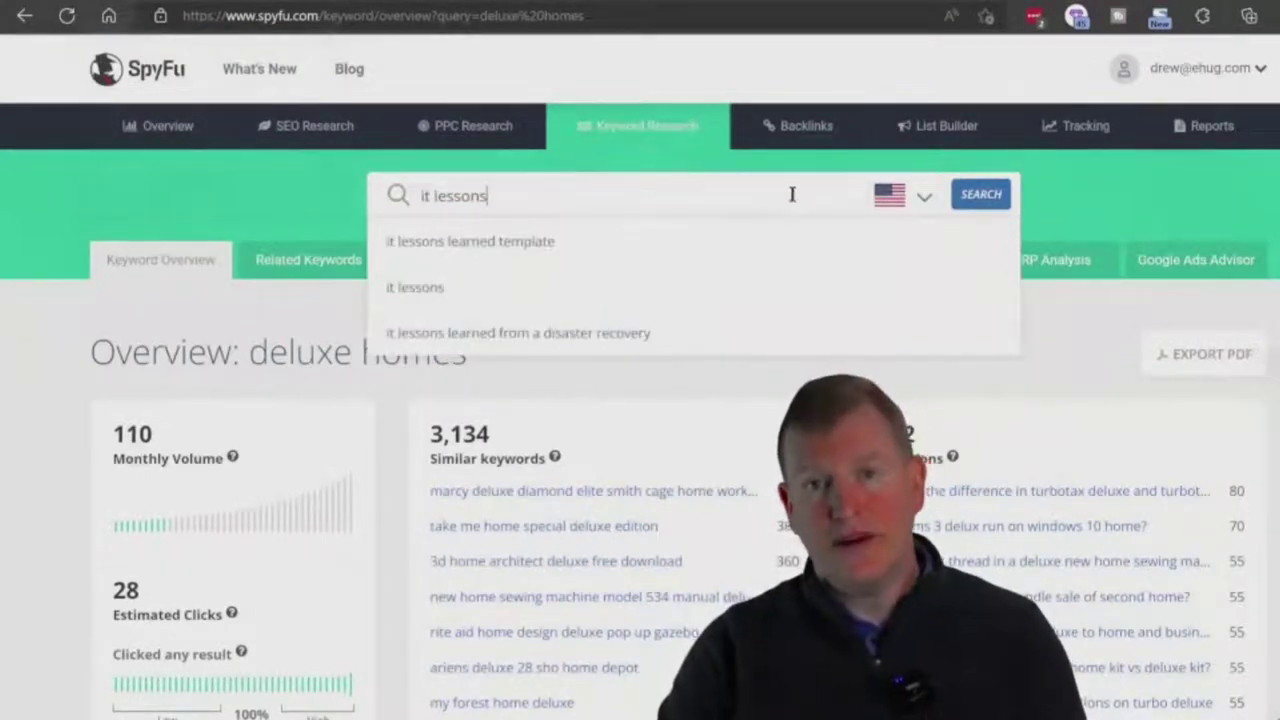
click(984, 199)
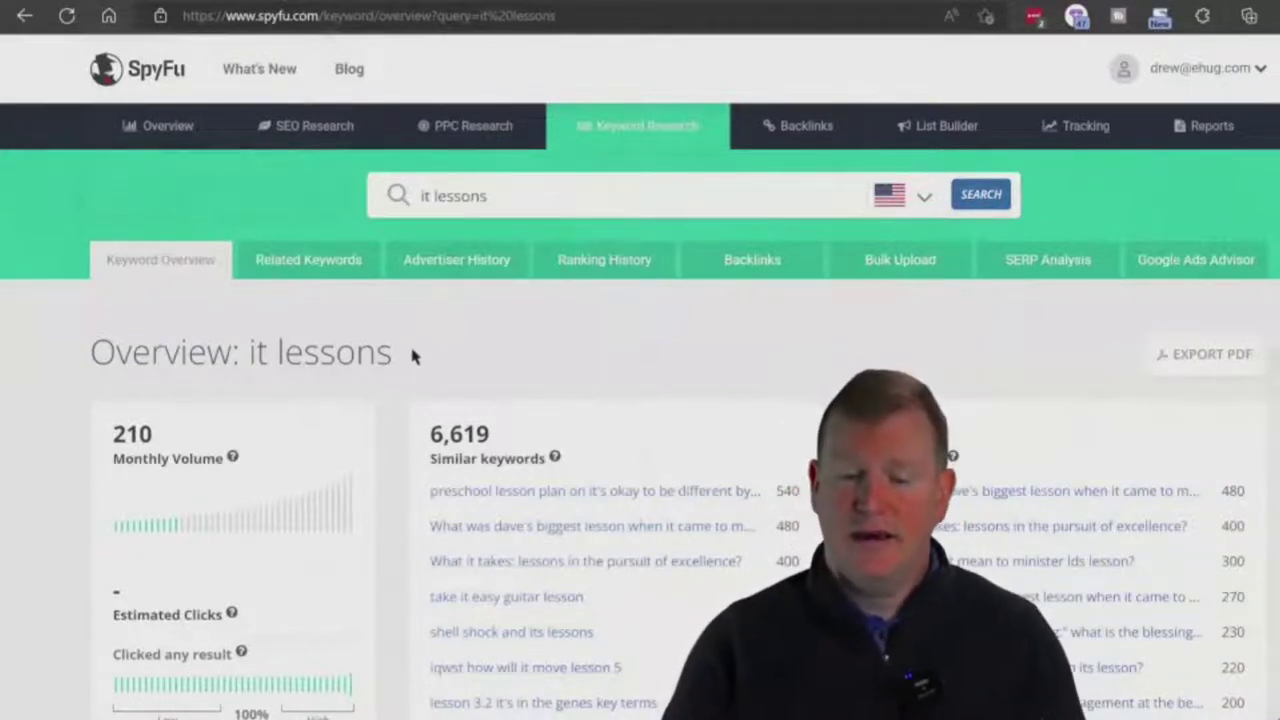
Find the phrase "it lessons" within the keyword overview page.
scroll(413, 357, down, 1)
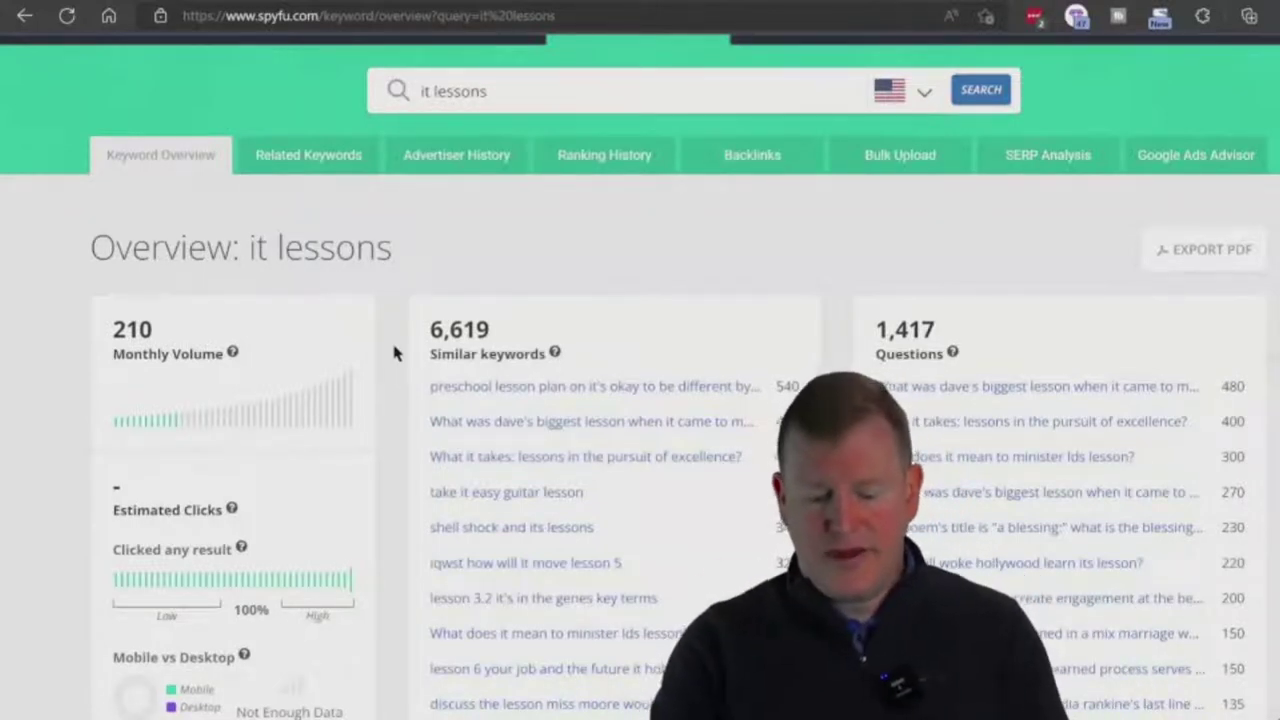
key(ctrl+f)
text(itlessons)
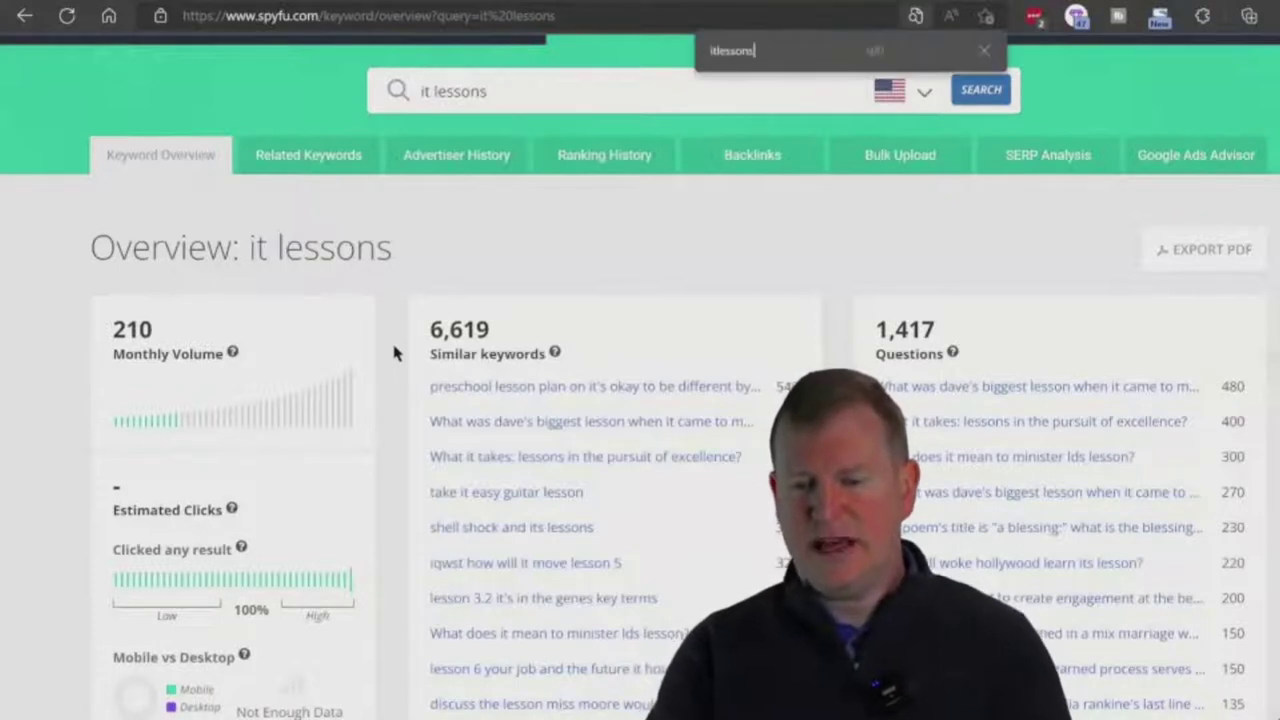
key(Left)
key(Left)
key(Left)
key(Left)
key(Left)
key(Left)
key(Left)
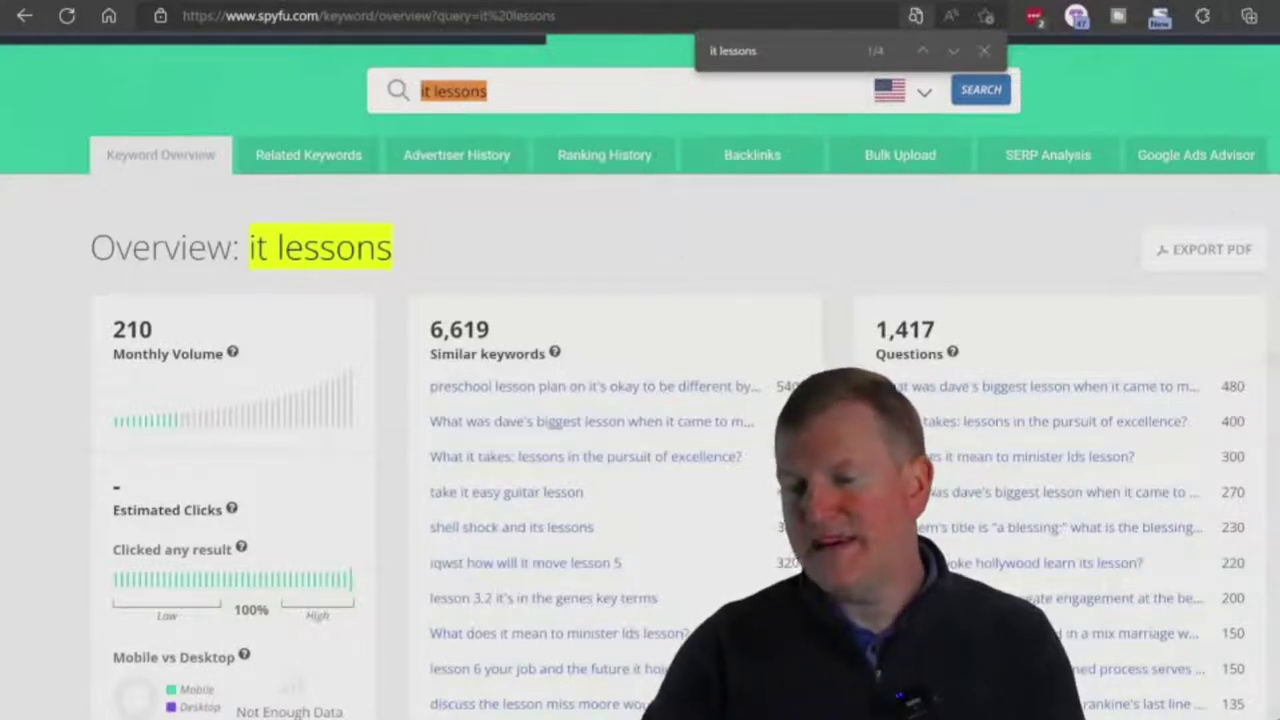
Review the monthly volume, similar keywords, questions and difficulty in the "it lessons" keyword overview.
scroll(432, 150, down, 3)
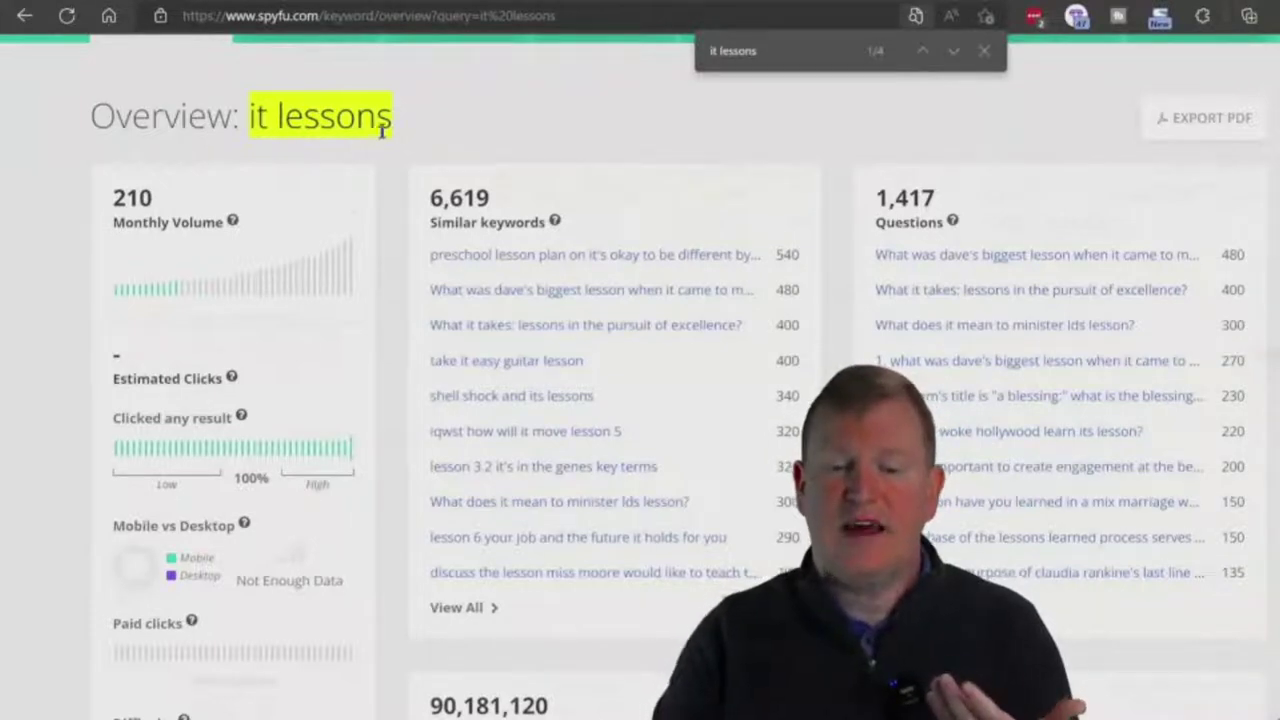
drag(402, 129, 240, 116)
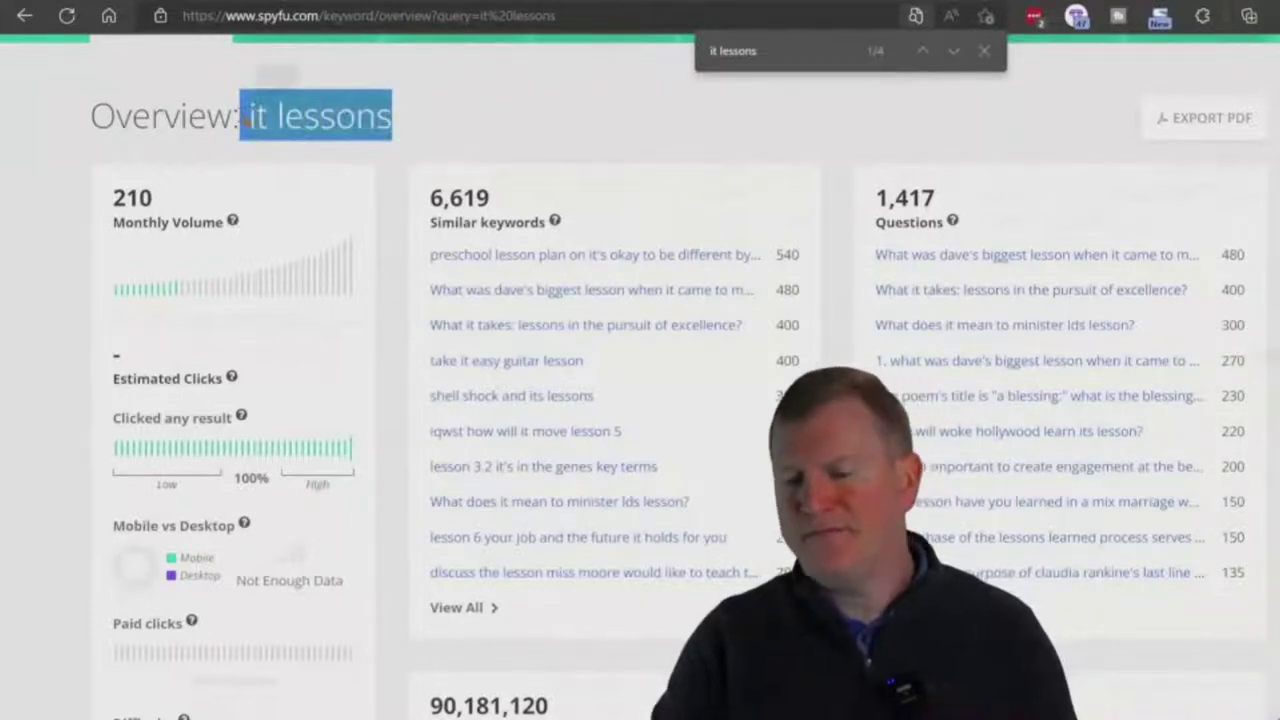
right_click(740, 155)
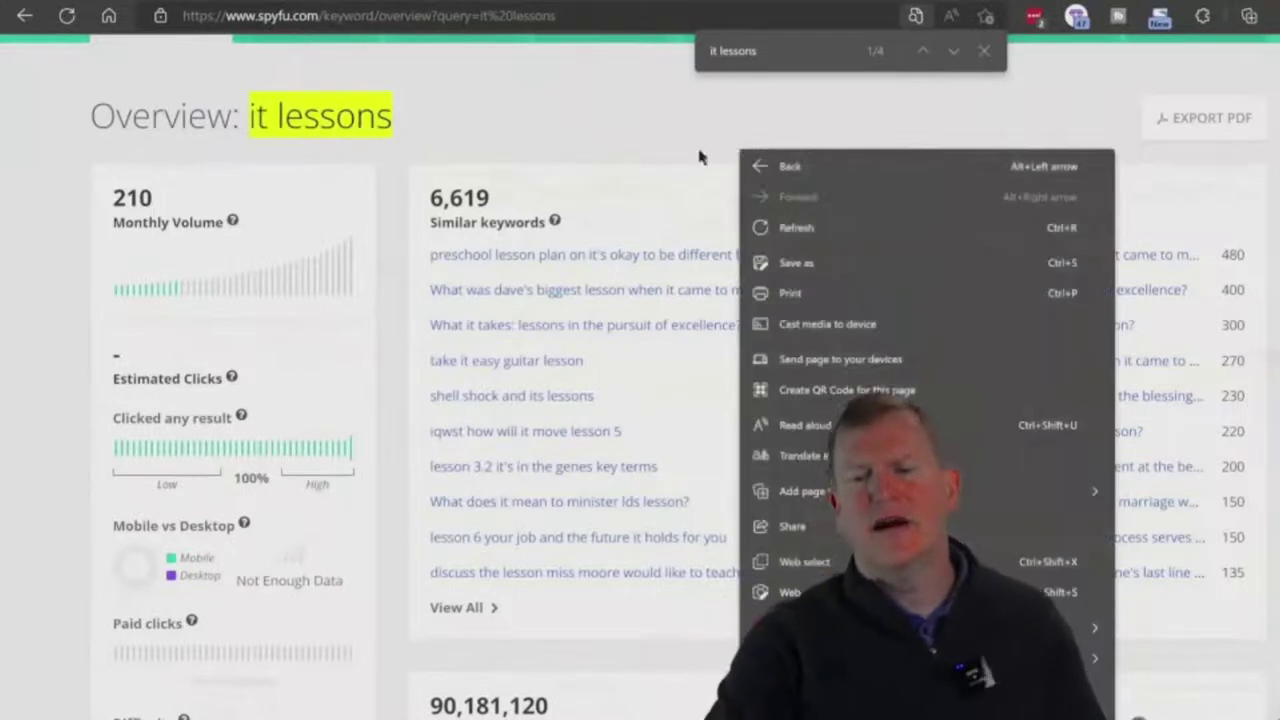
click(589, 134)
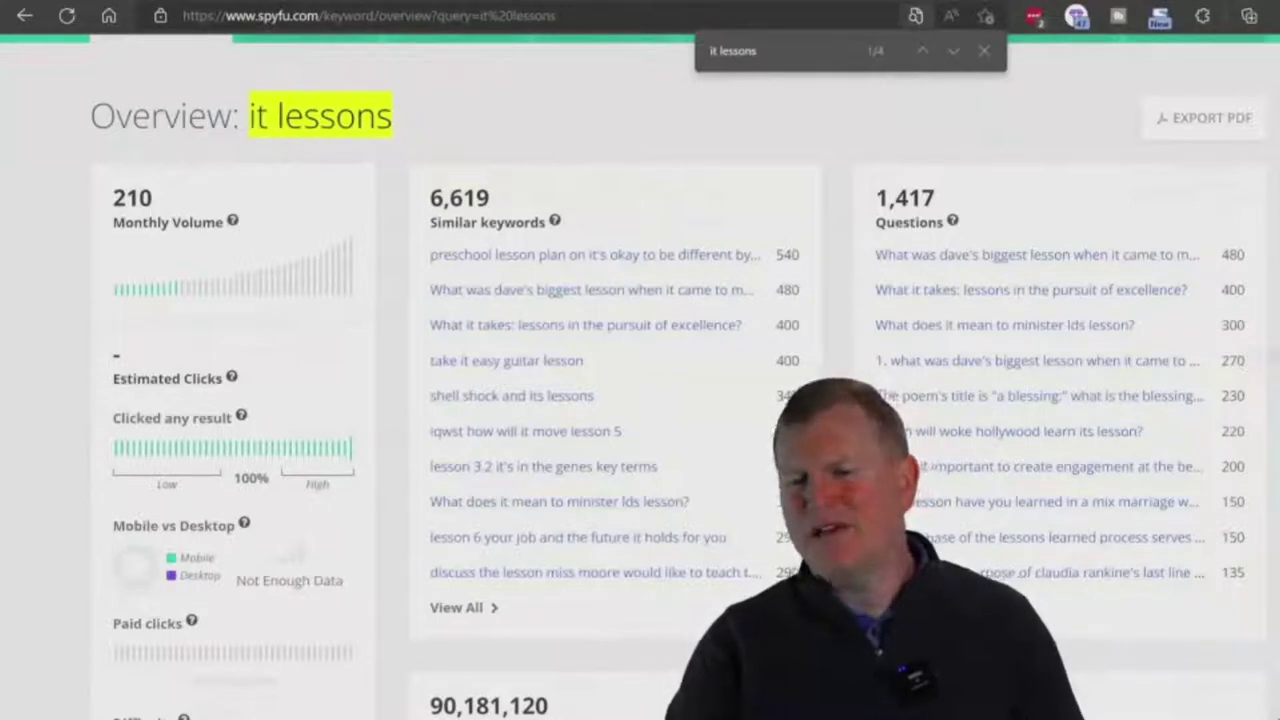
scroll(640, 400, down, 5)
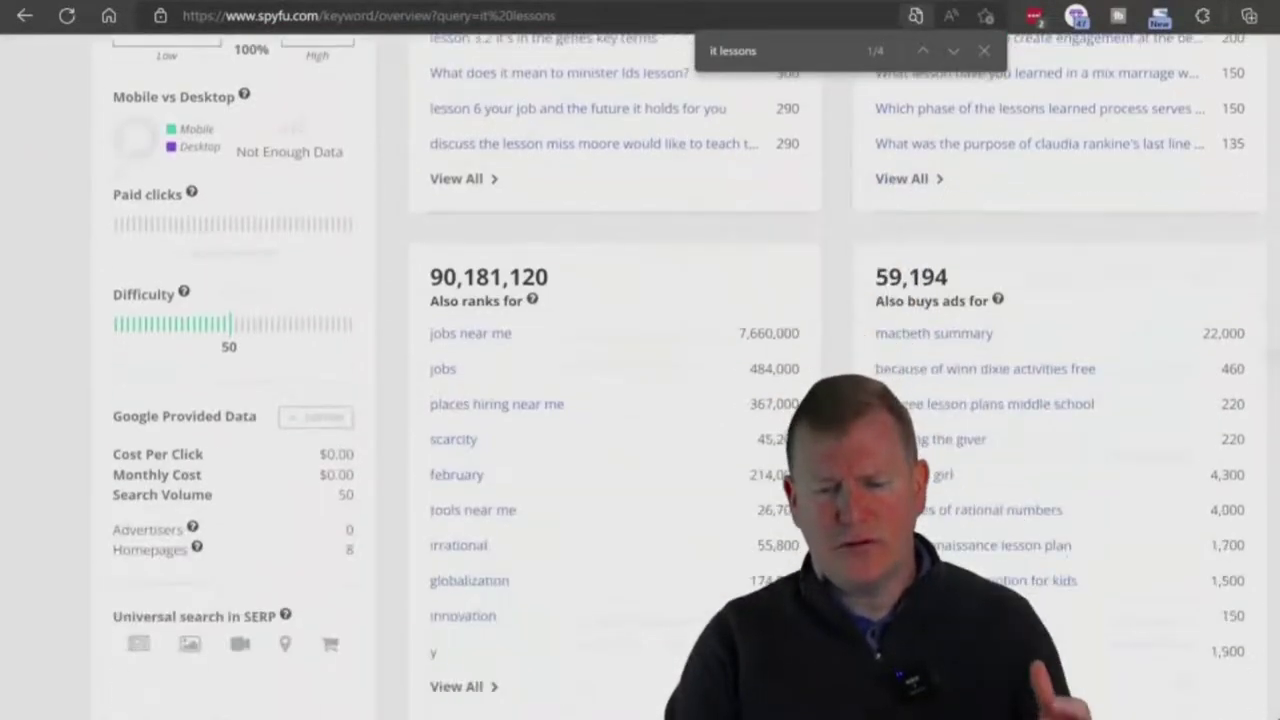
scroll(640, 400, up, 5)
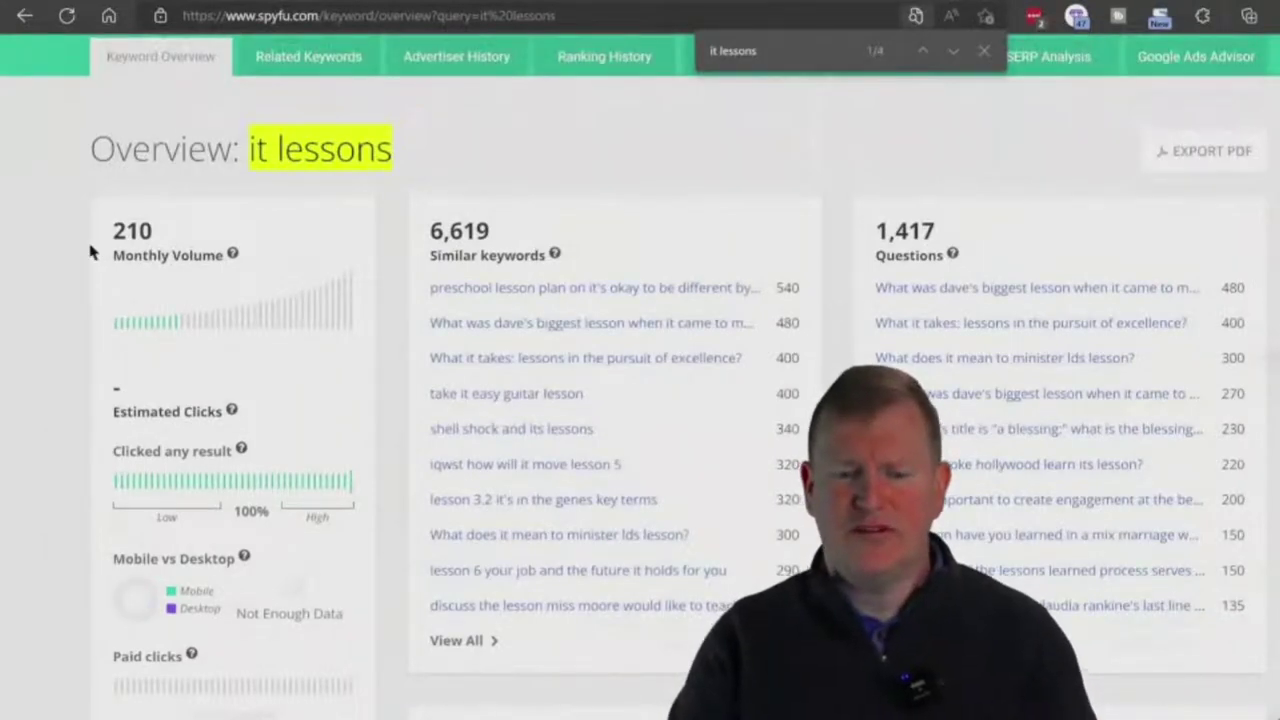
scroll(90, 252, down, 6)
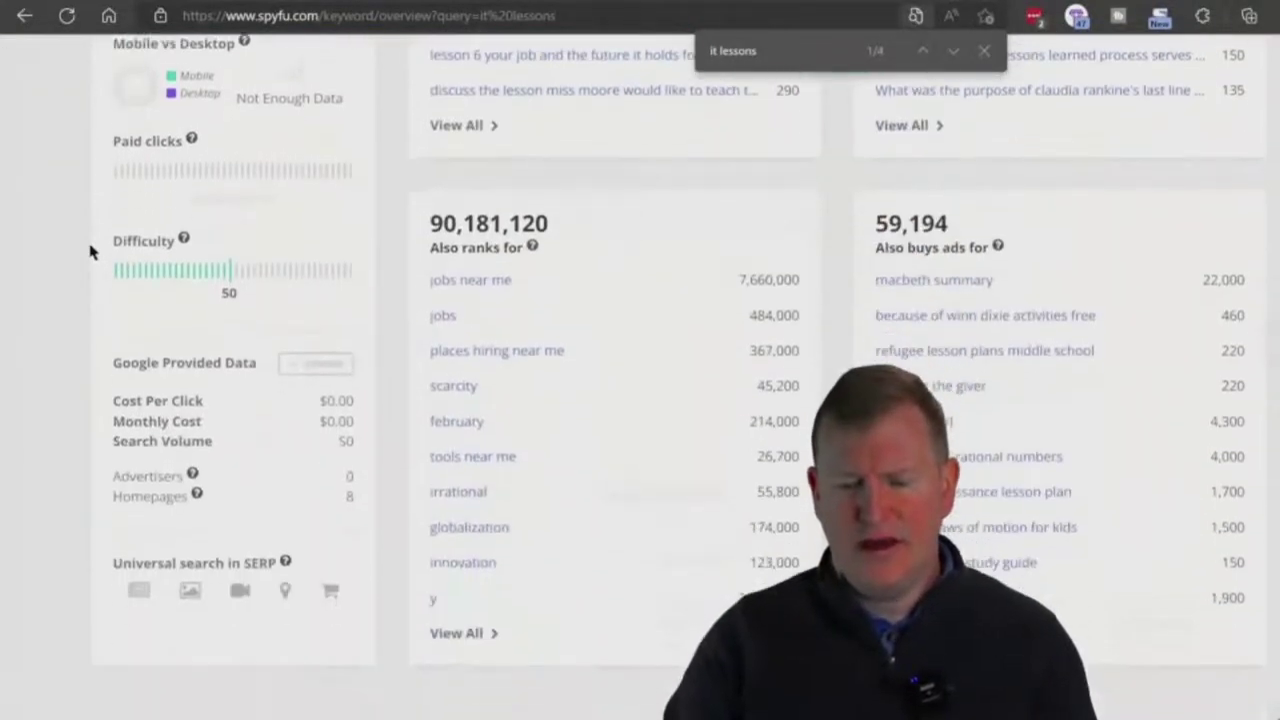
Check the search volume, cost per click and advertisers for "it lessons" in the Google Provided Data.
drag(348, 470, 110, 400)
click(346, 436)
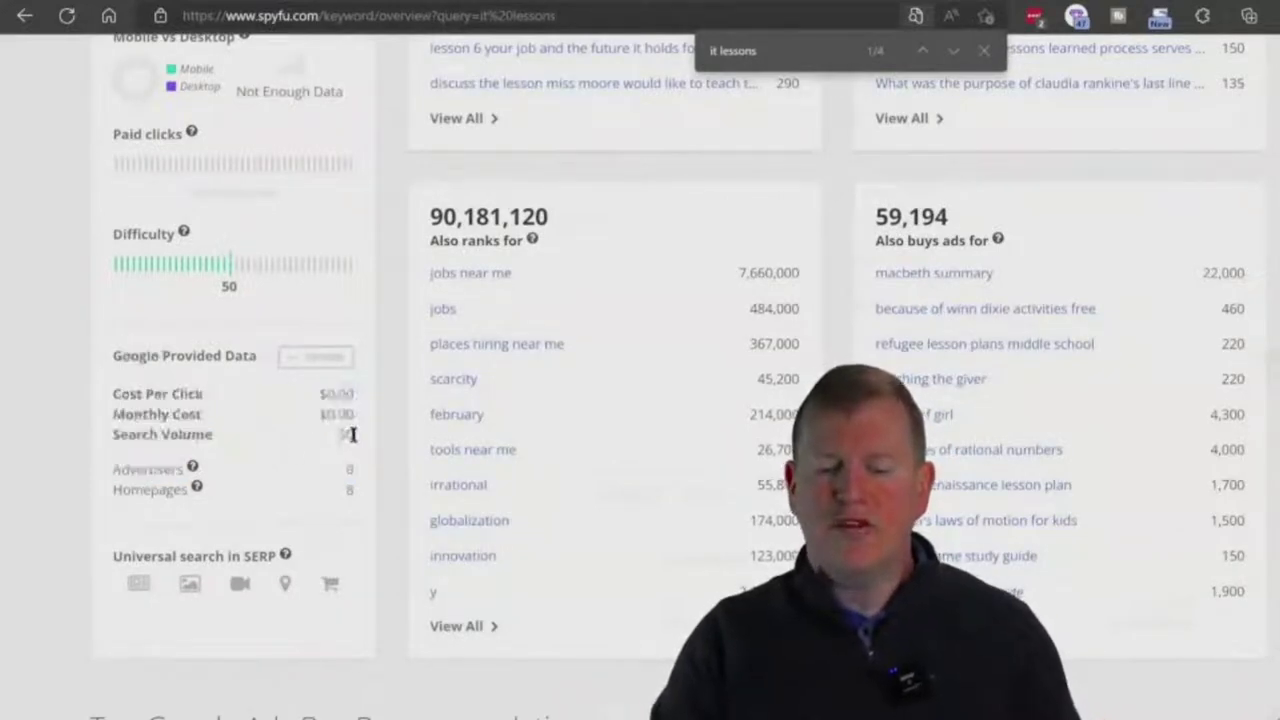
double_click(346, 434)
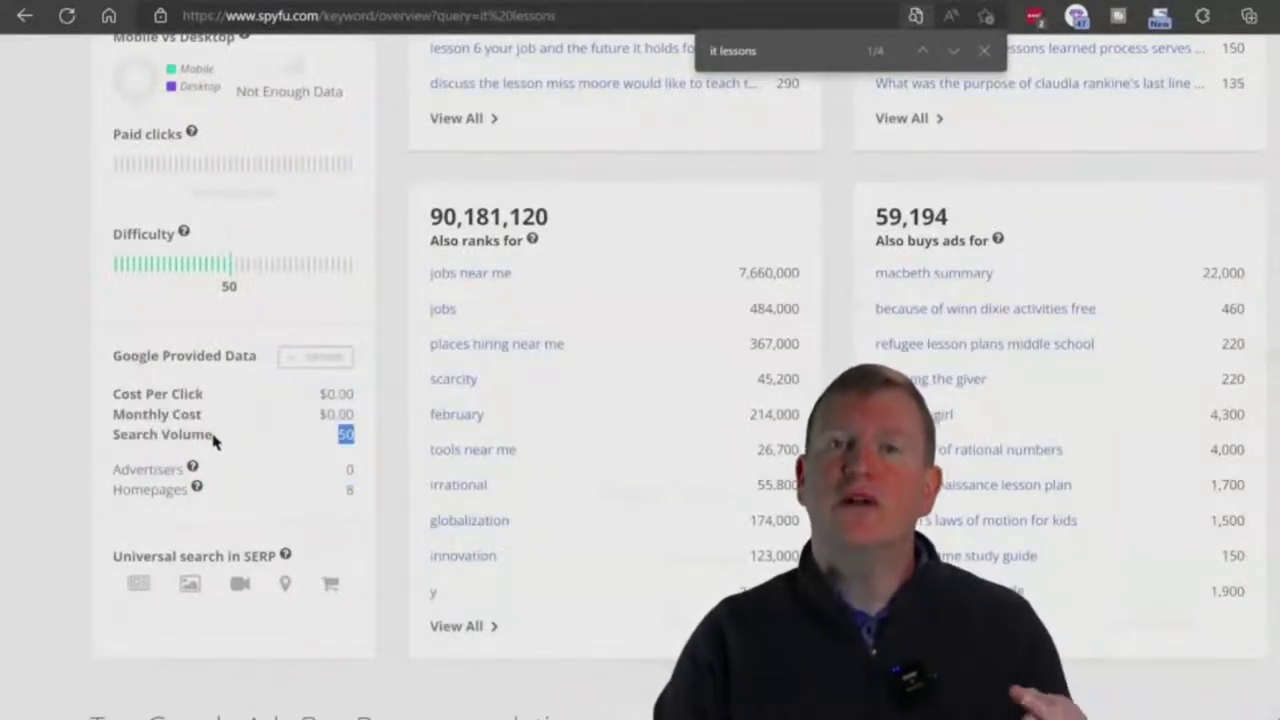
drag(129, 395, 359, 378)
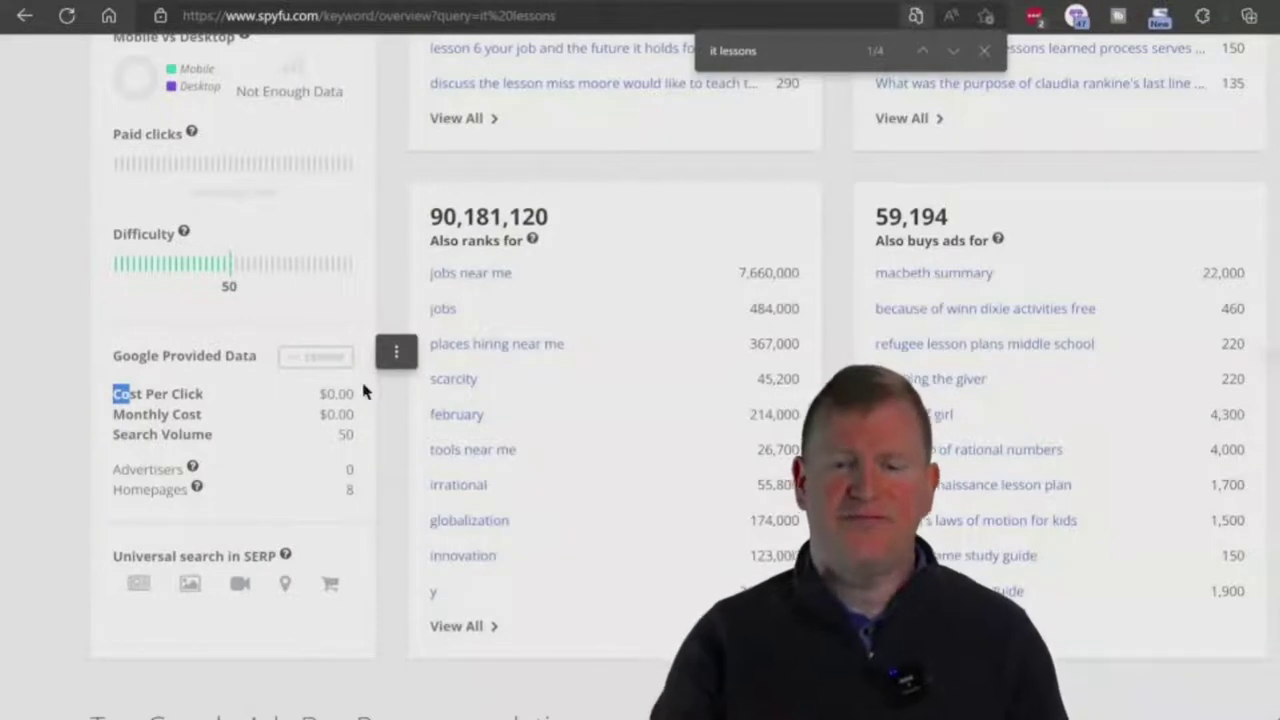
drag(366, 462, 88, 463)
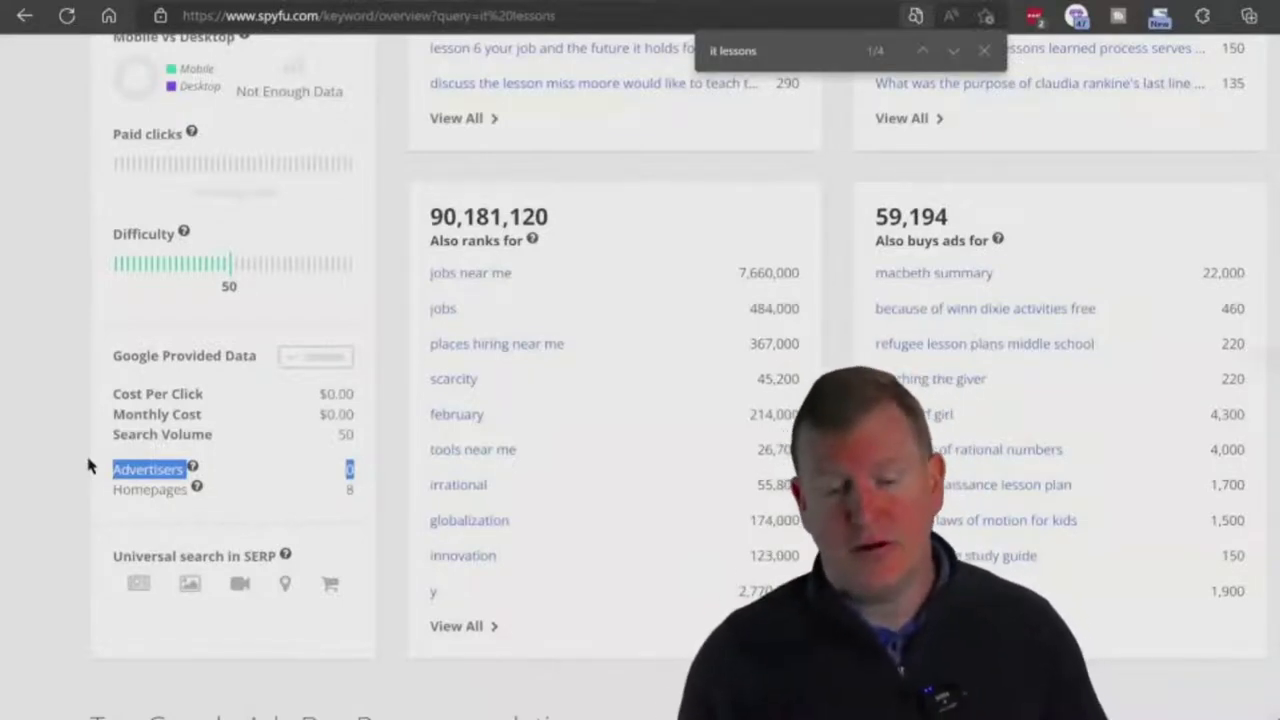
drag(357, 396, 311, 398)
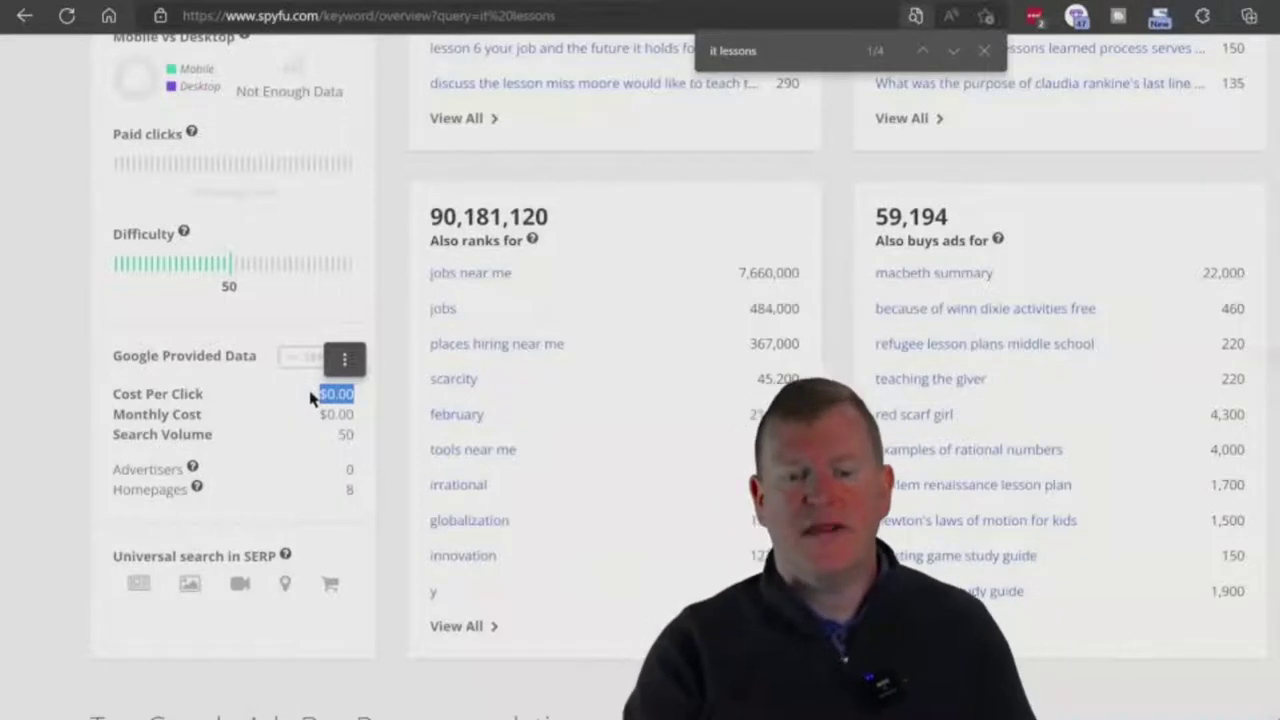
click(213, 407)
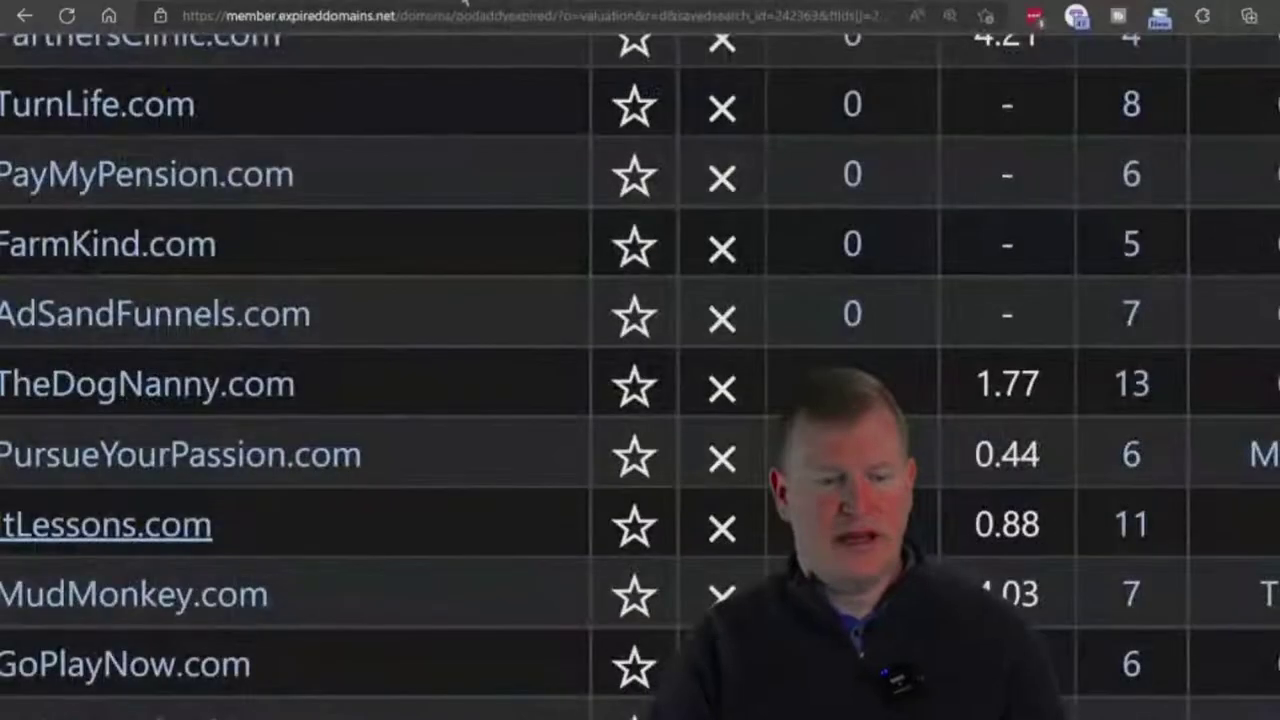
Return to the ExpiredDomains.net list and zoom out to show more domains and columns.
click(470, 3)
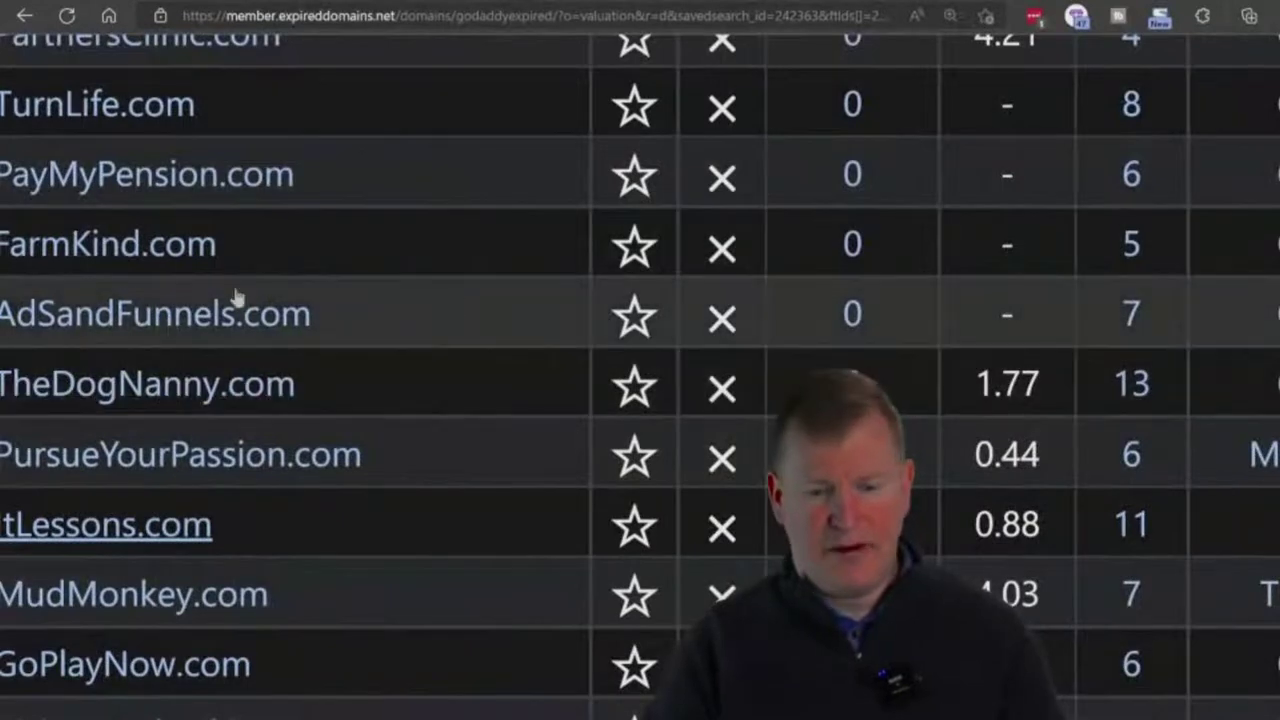
key(ctrl+minus)
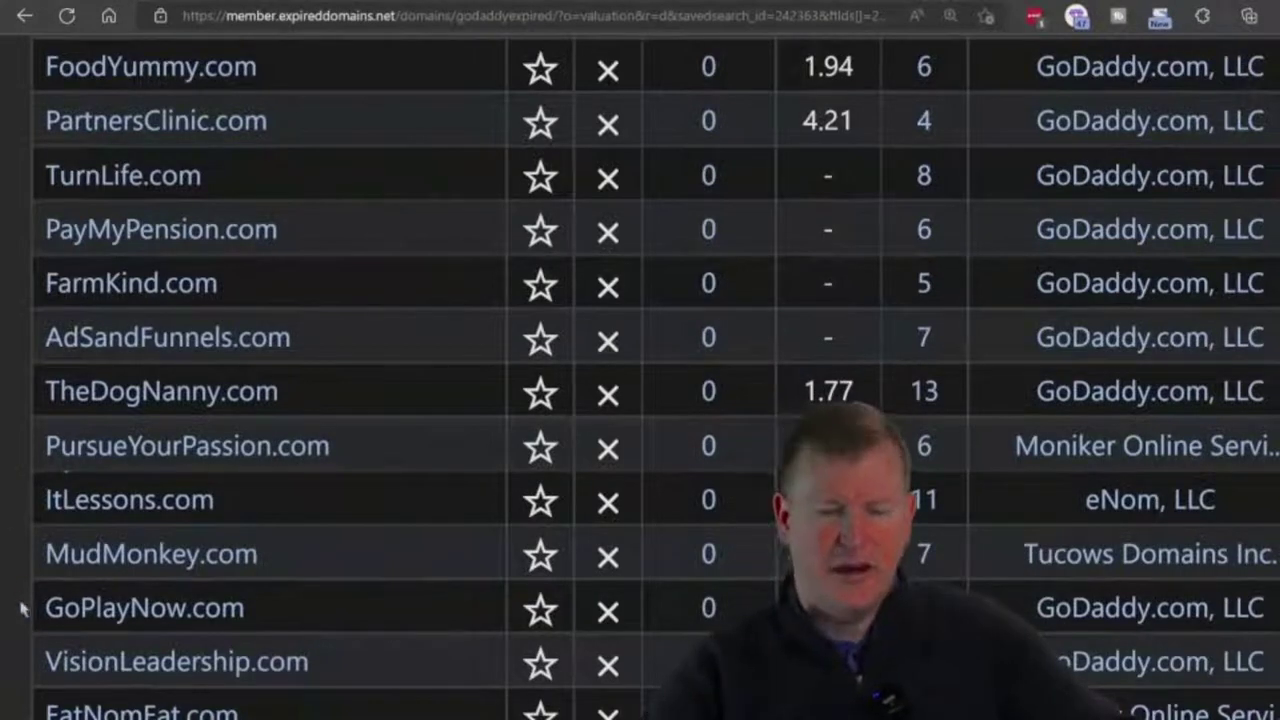
key(ctrl+minus)
key(ctrl+minus)
key(ctrl+minus)
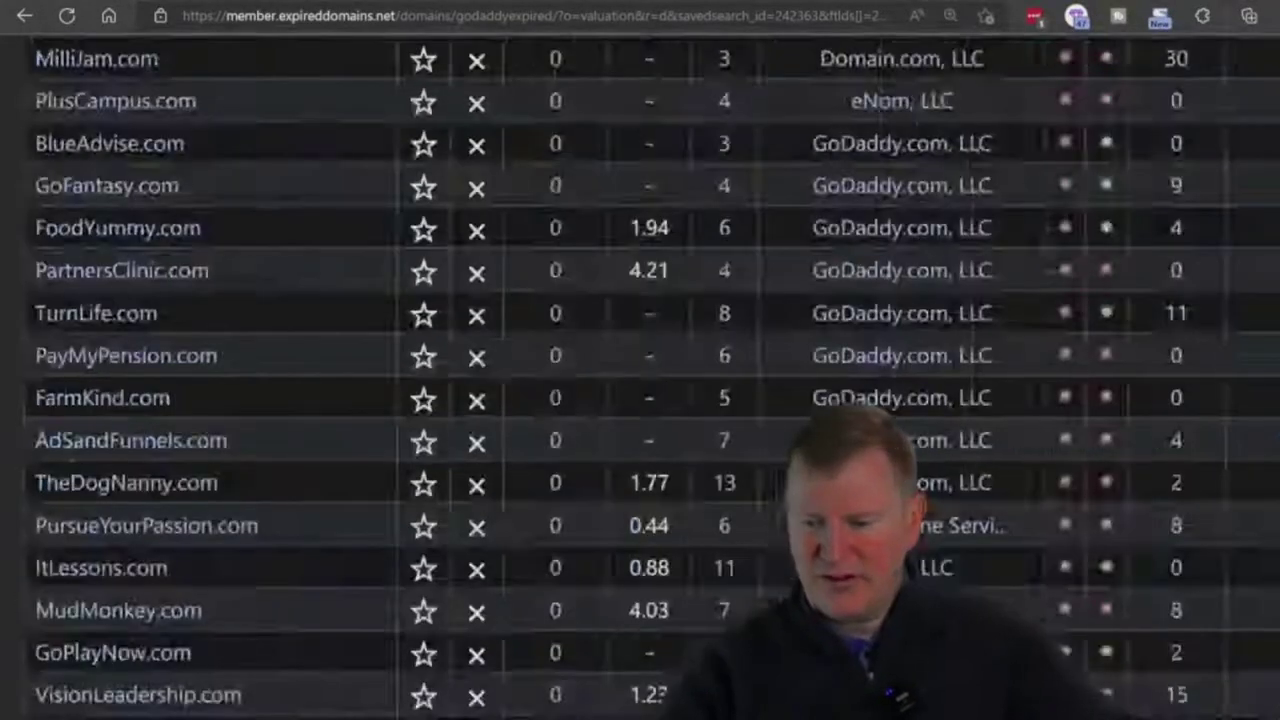
Open the second page of the GoDaddy expired domains list and enlarge it for reading.
key(Right)
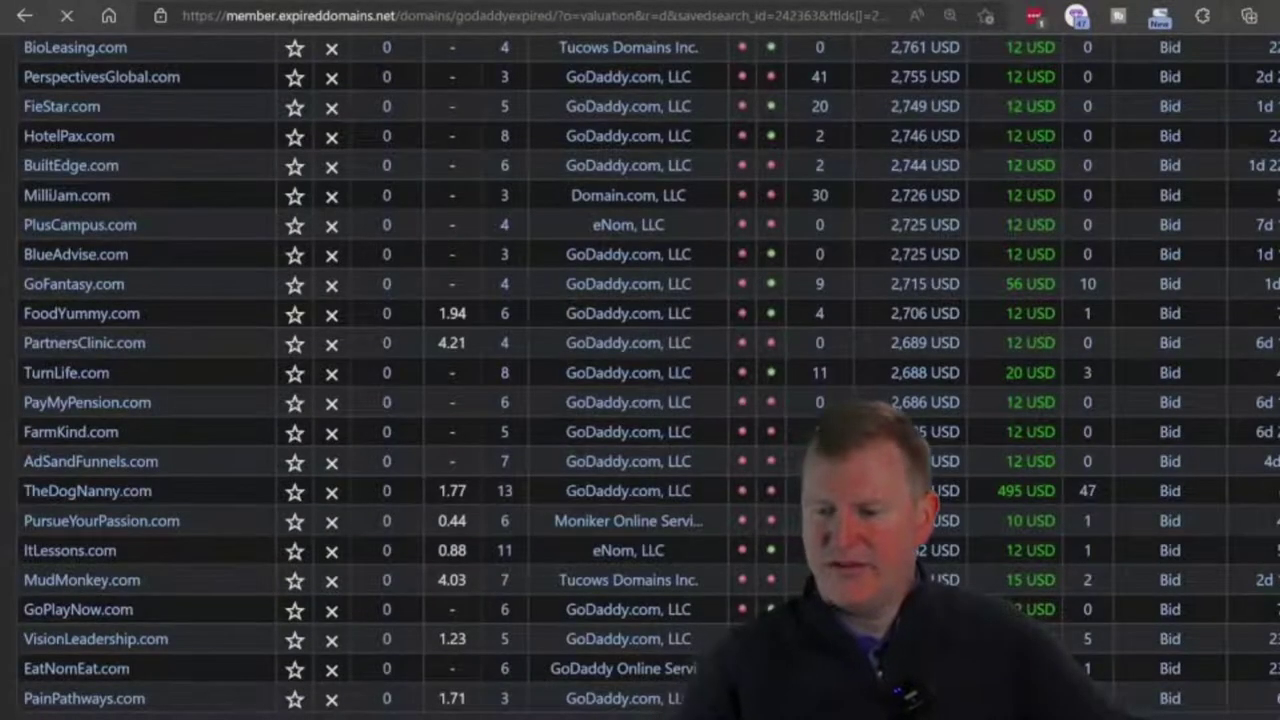
scroll(160, 220, down, 2)
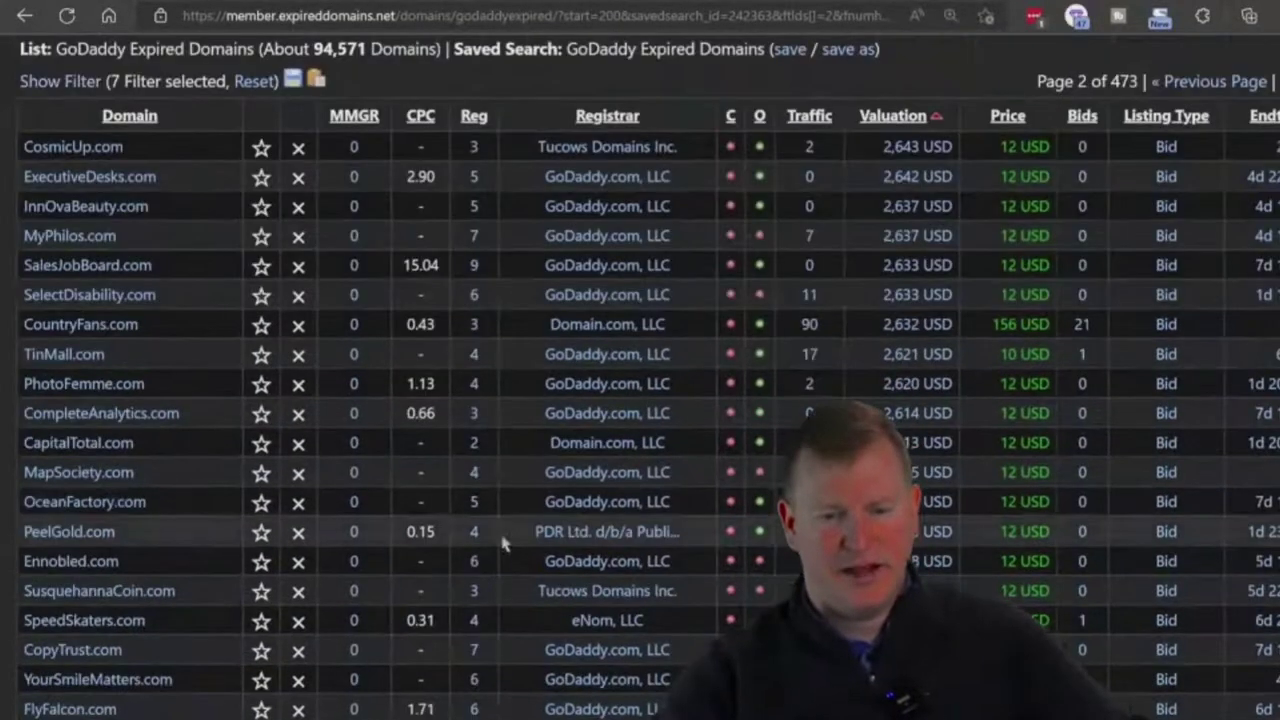
key(ctrl+plus)
key(ctrl+plus)
key(ctrl+plus)
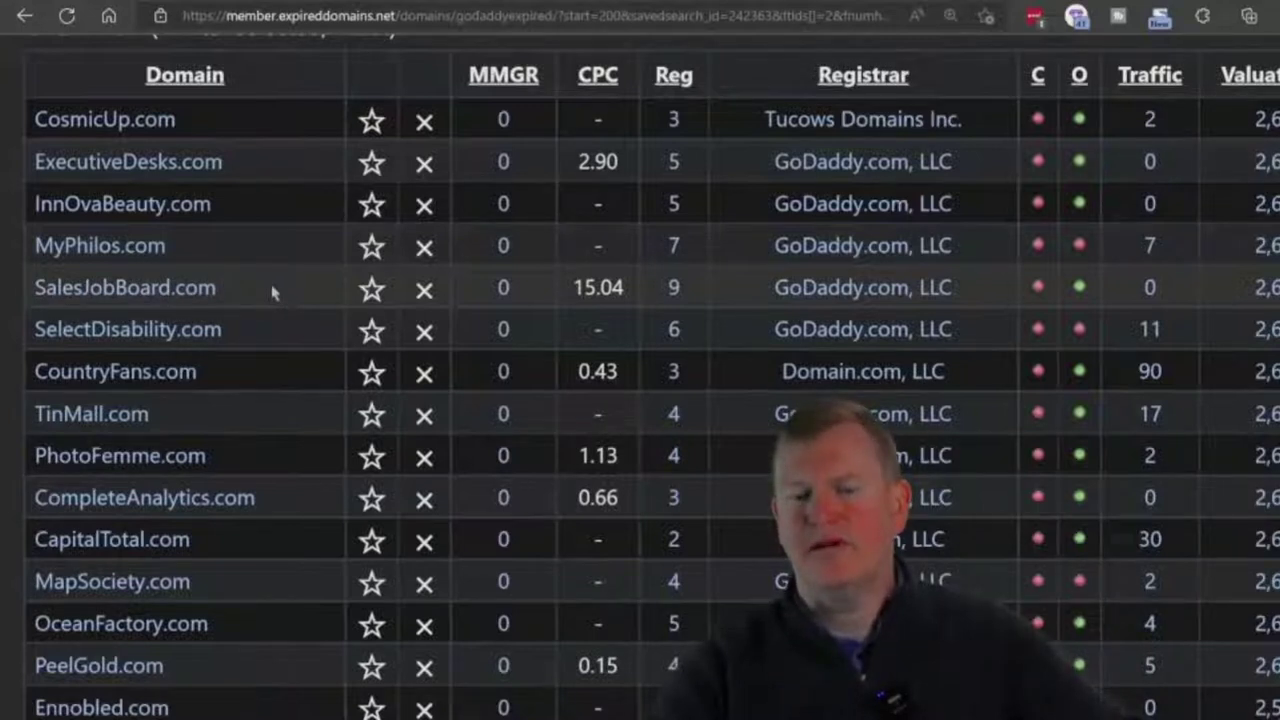
Open the SalesJobBoard.com auction listing, then switch to SpyFu and search for the keyword "sales job board".
click(120, 289)
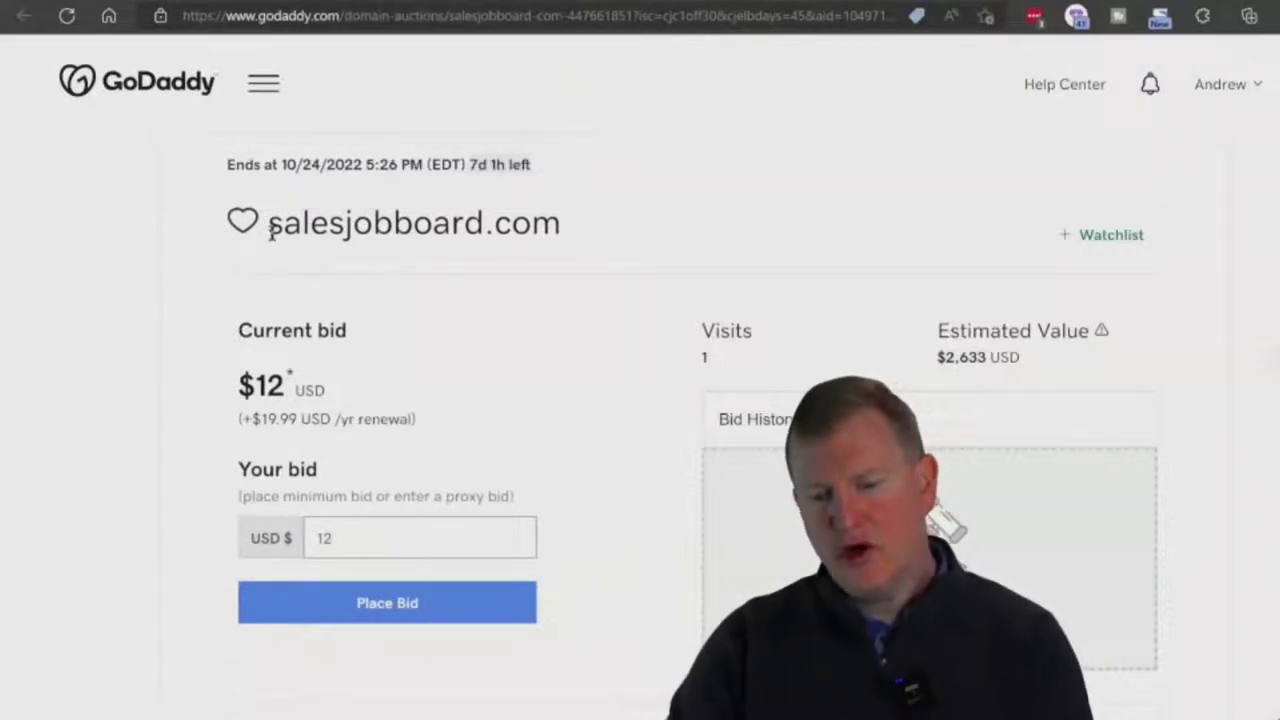
drag(270, 224, 478, 224)
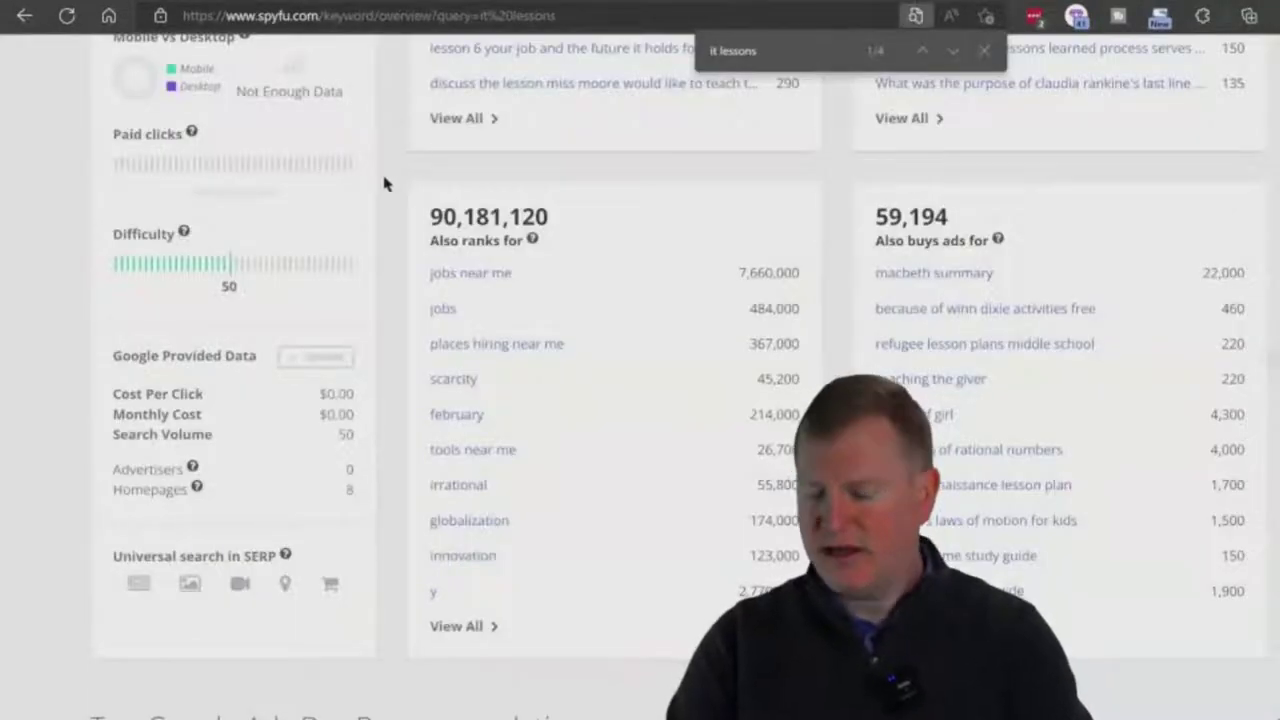
scroll(386, 181, up, 3)
scroll(386, 181, up, 6)
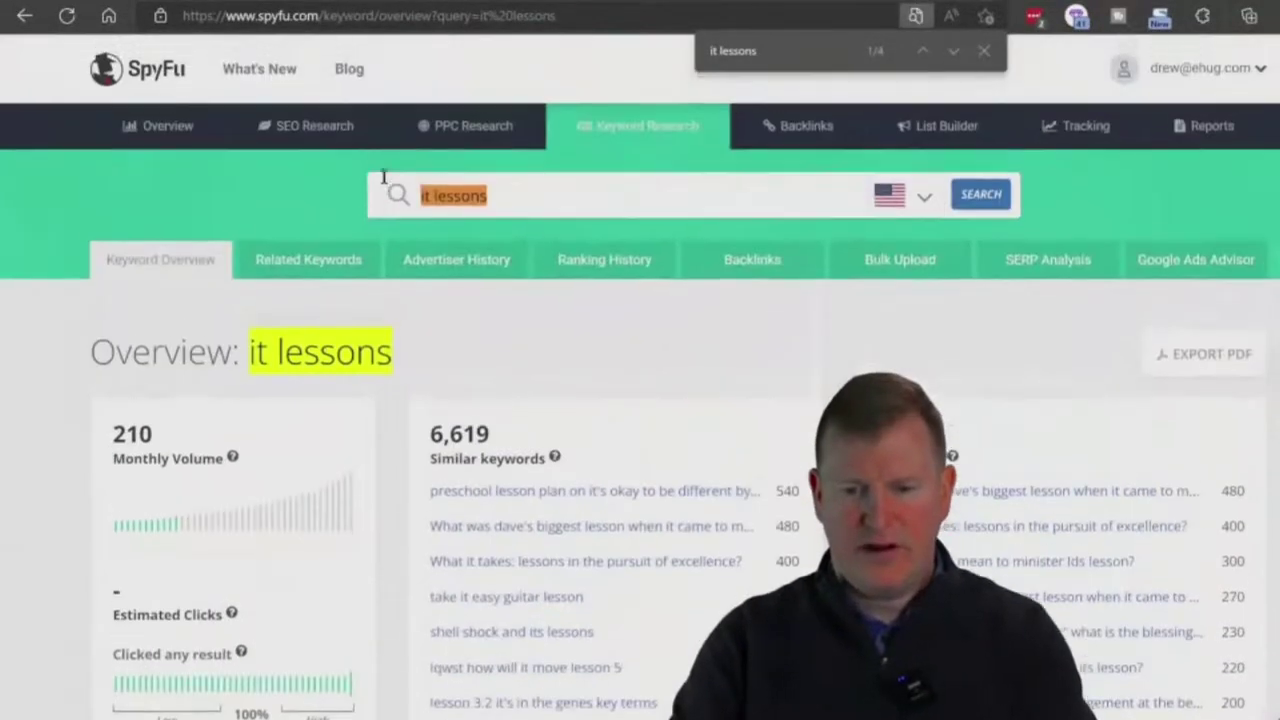
click(545, 198)
text(sales jobboard)
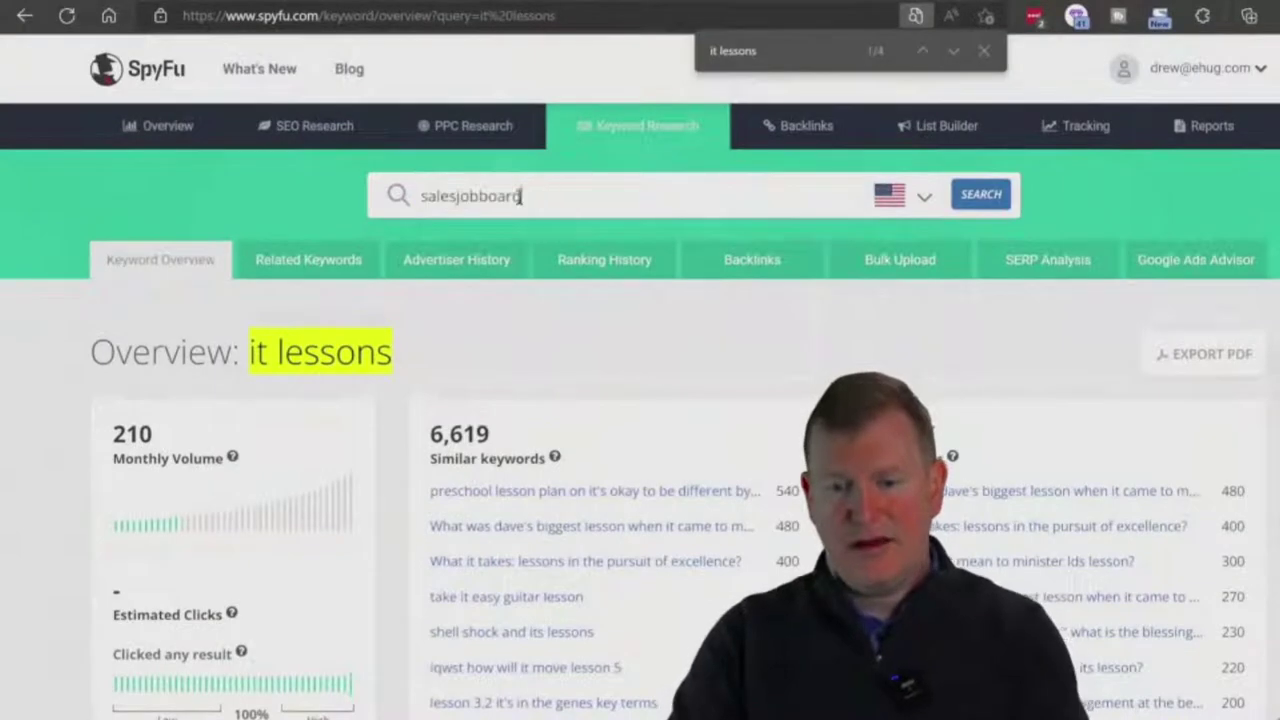
click(483, 196)
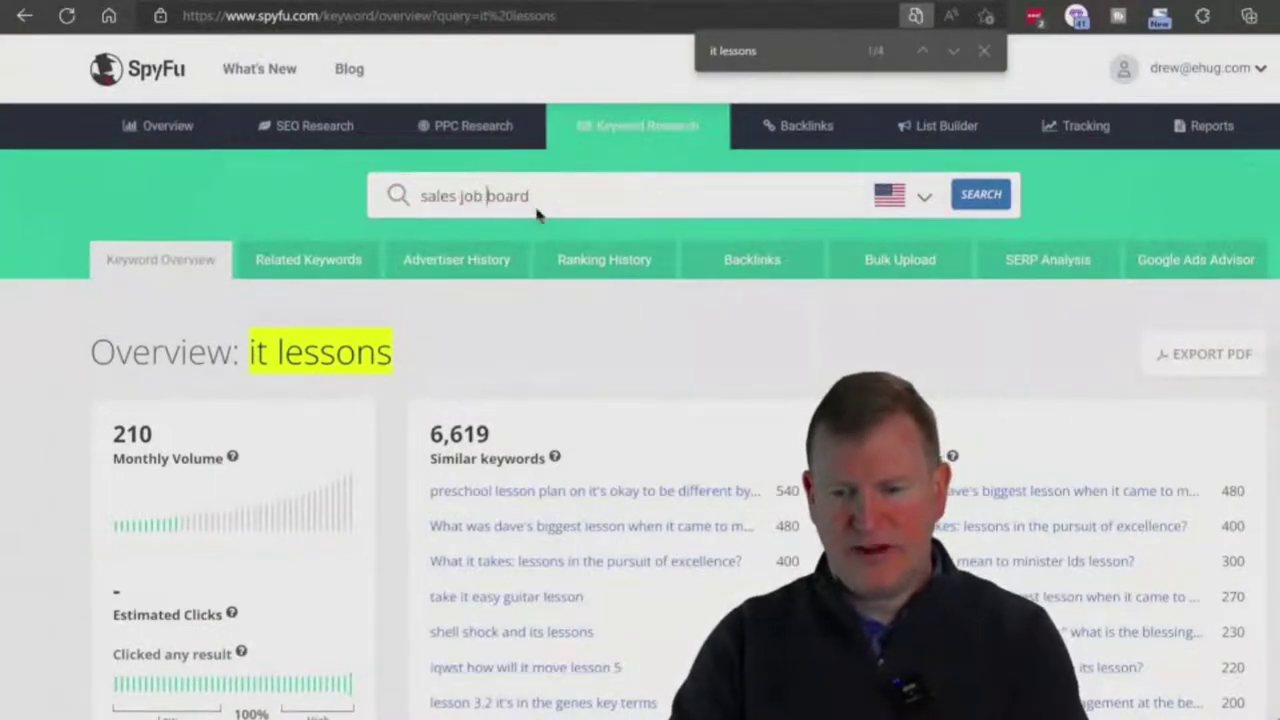
key(Return)
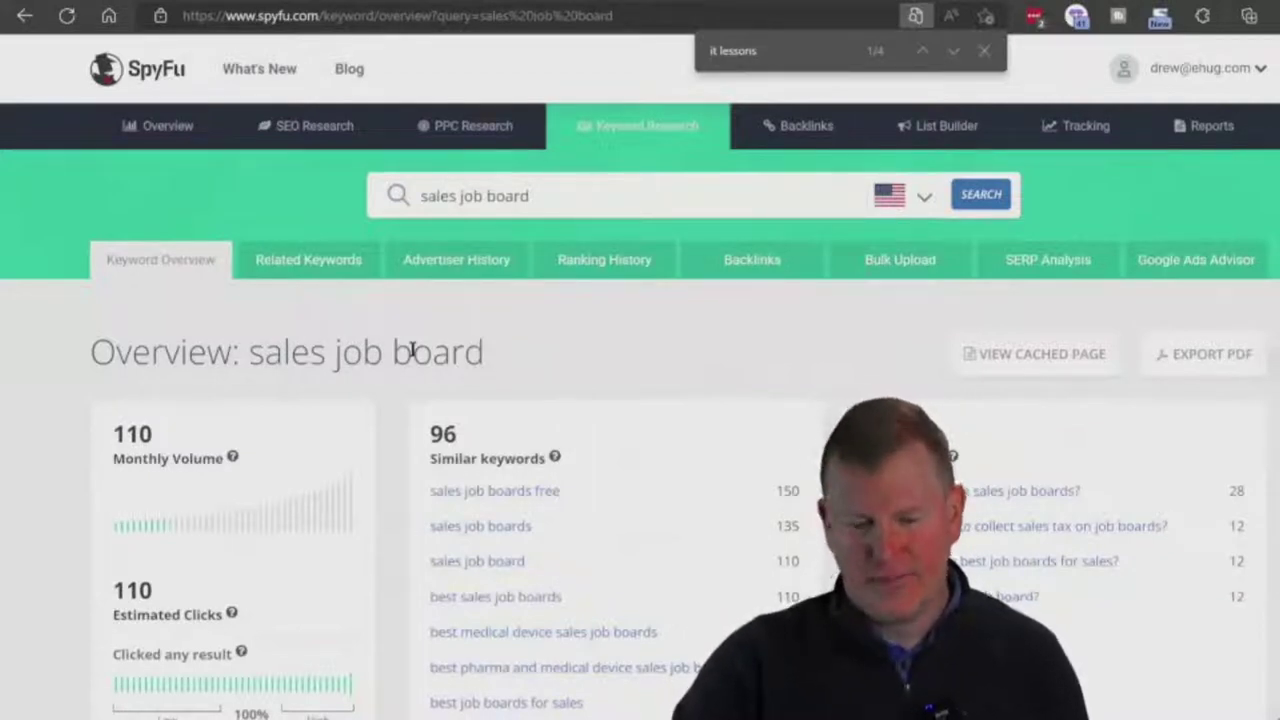
Find the phrase "sales job board" within the keyword overview page.
scroll(412, 350, down, 1)
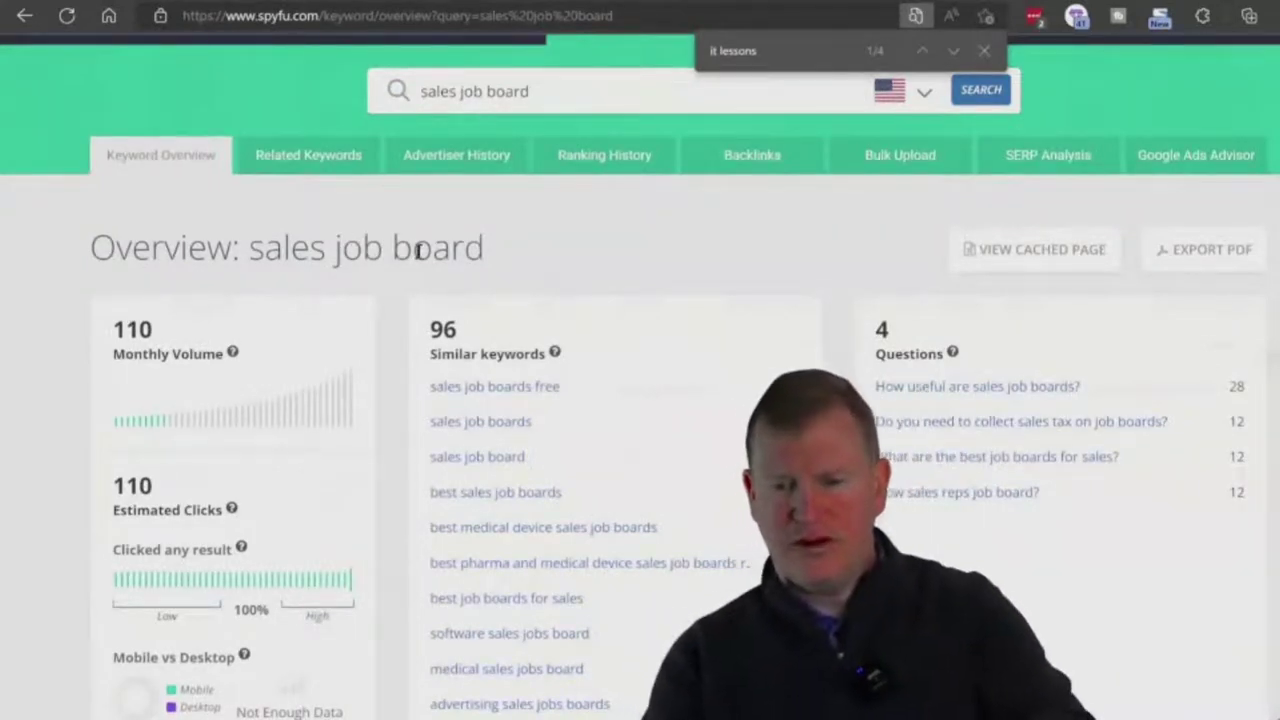
key(ctrl+f)
text(salesjobboard)
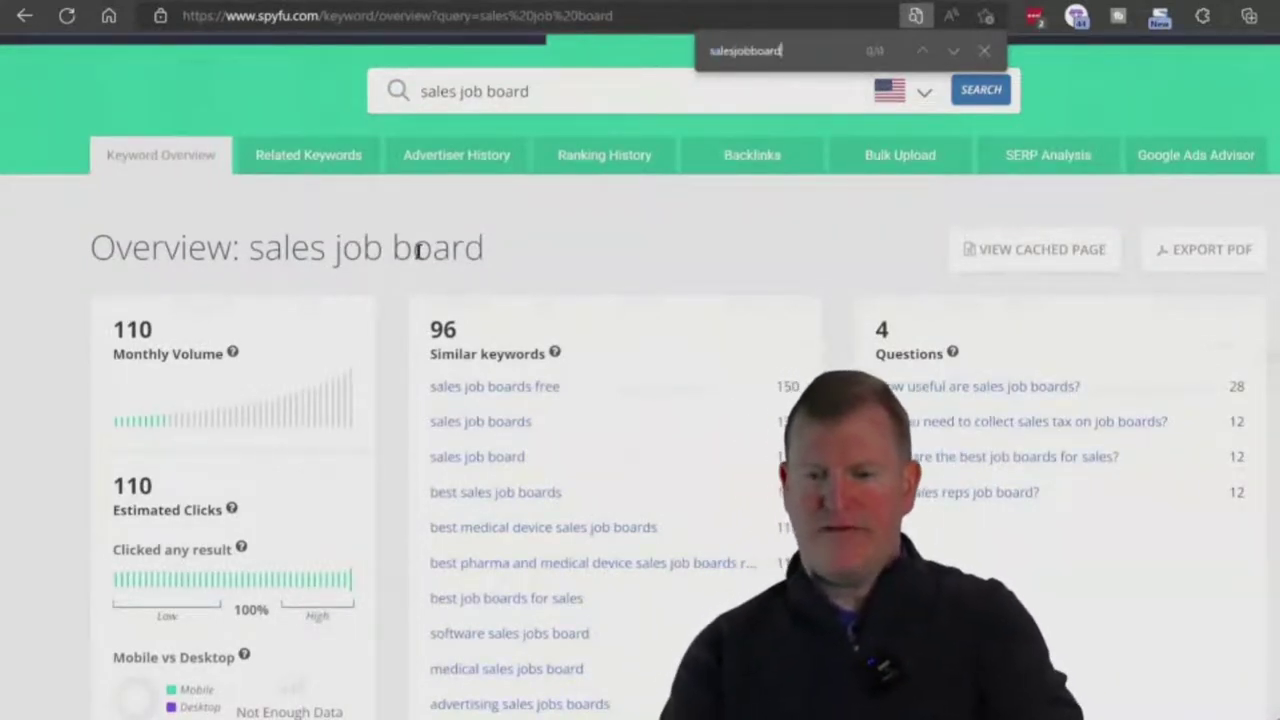
click(733, 50)
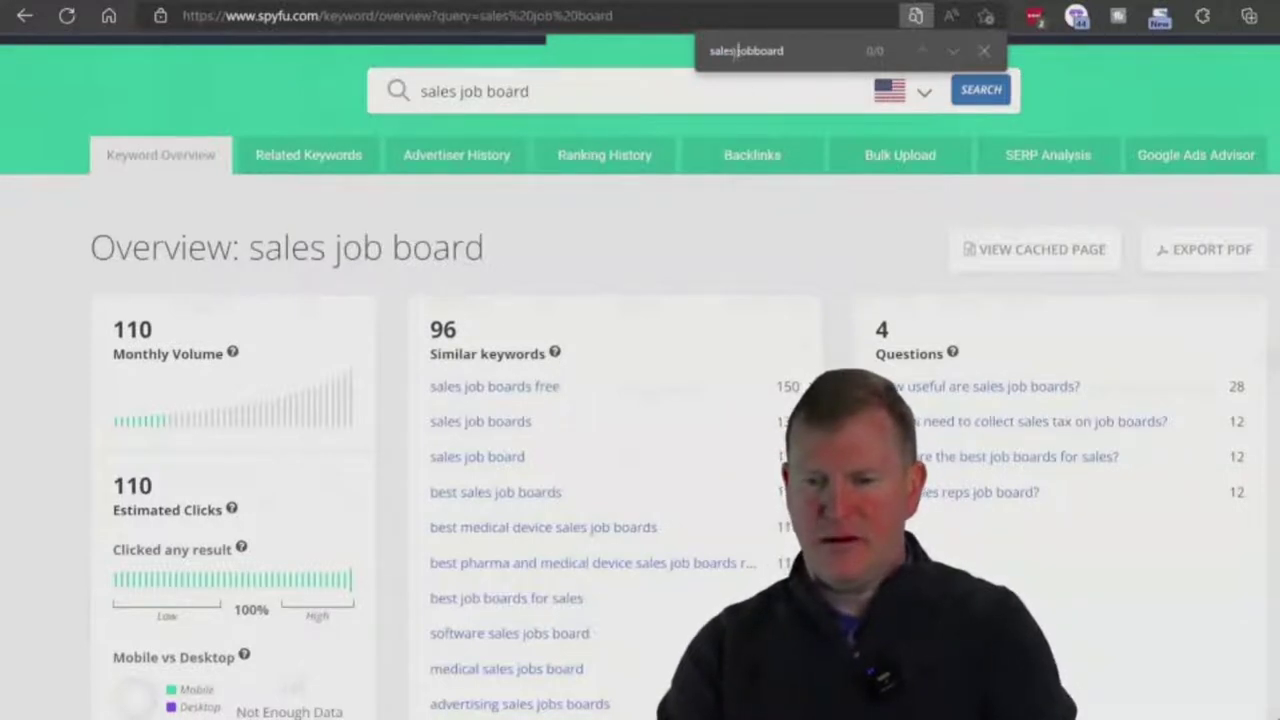
click(750, 50)
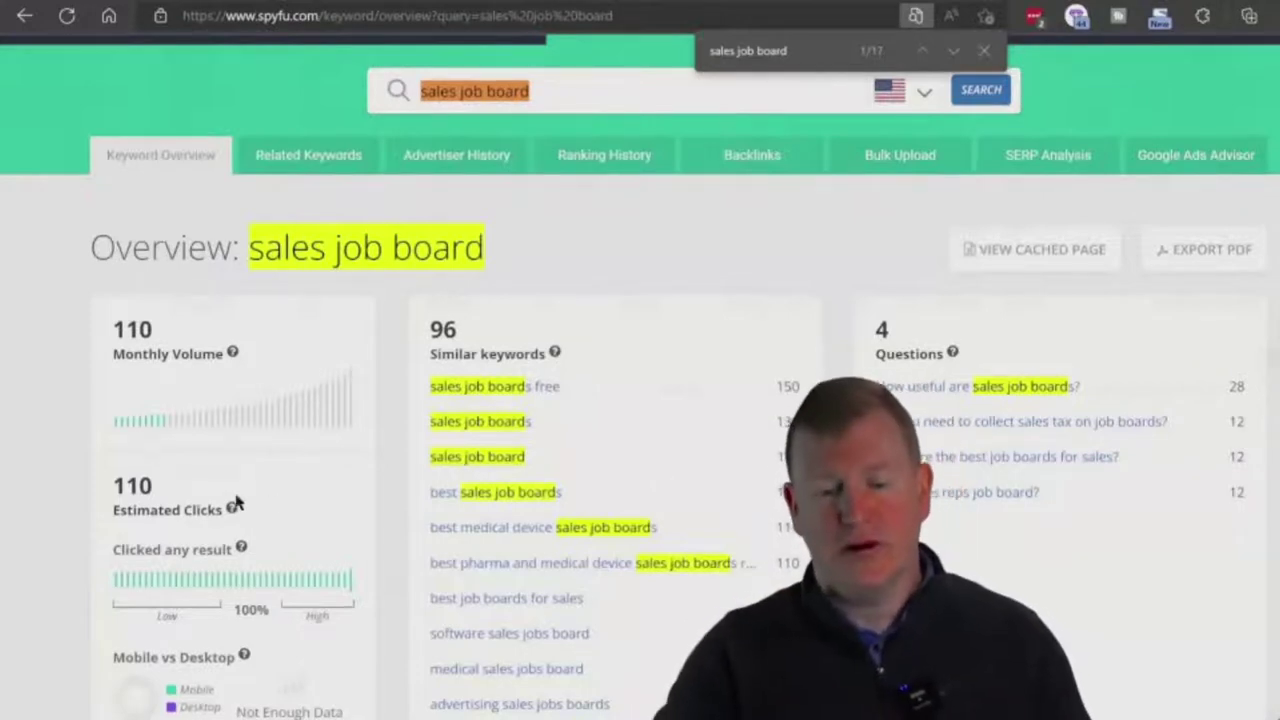
Check the monthly volume for "sales job board", and enlarge the Google Provided Data to examine cost per click and advertisers.
drag(104, 324, 222, 370)
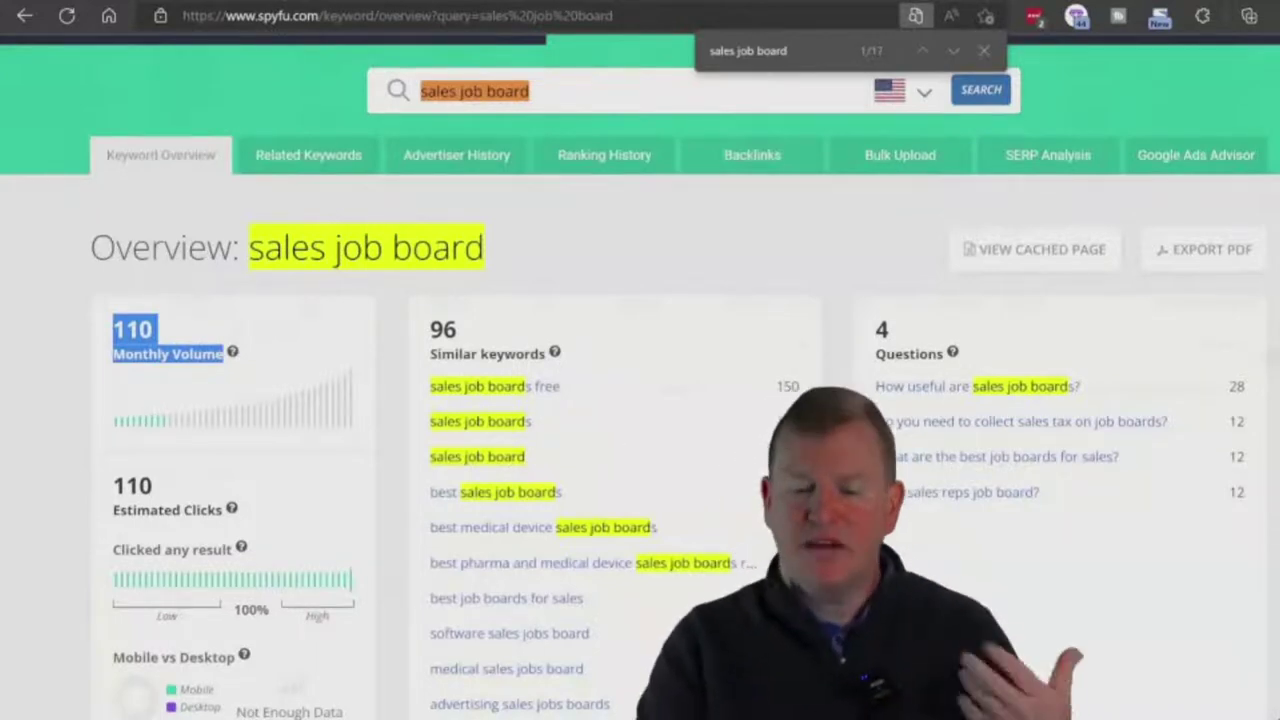
click(826, 458)
scroll(826, 458, down, 5)
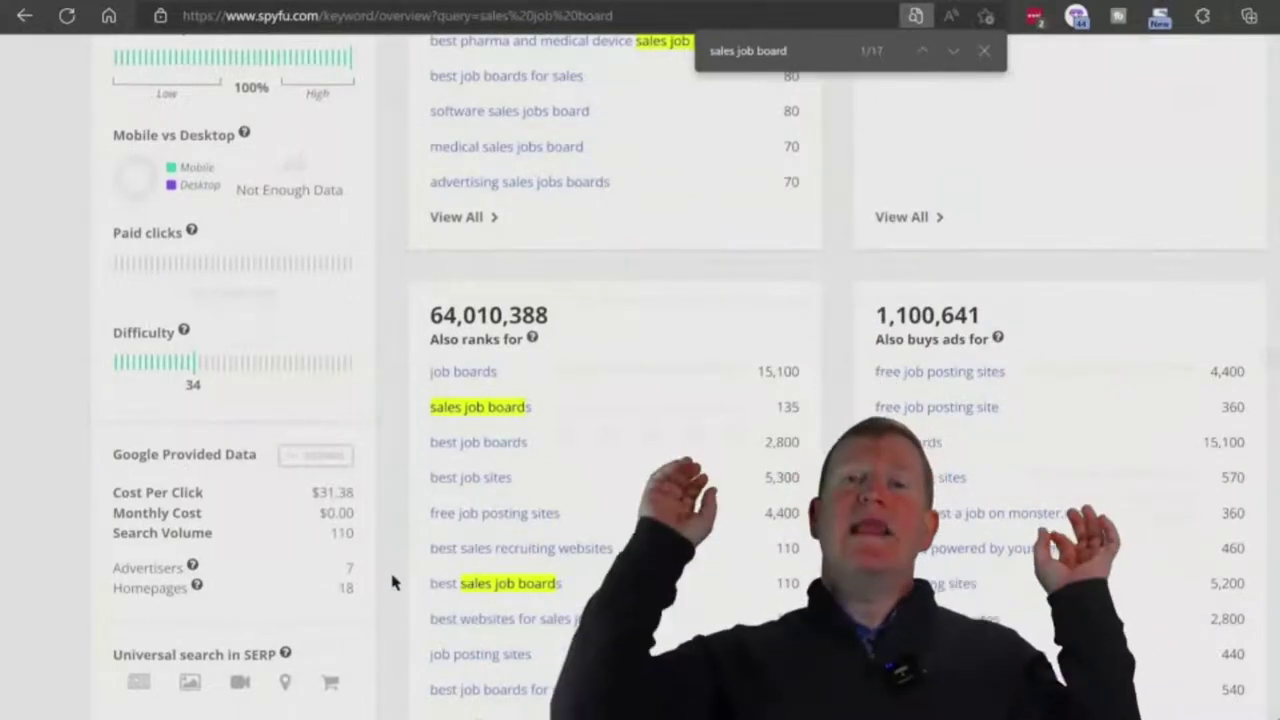
ctrl+scroll(241, 516, up, 6)
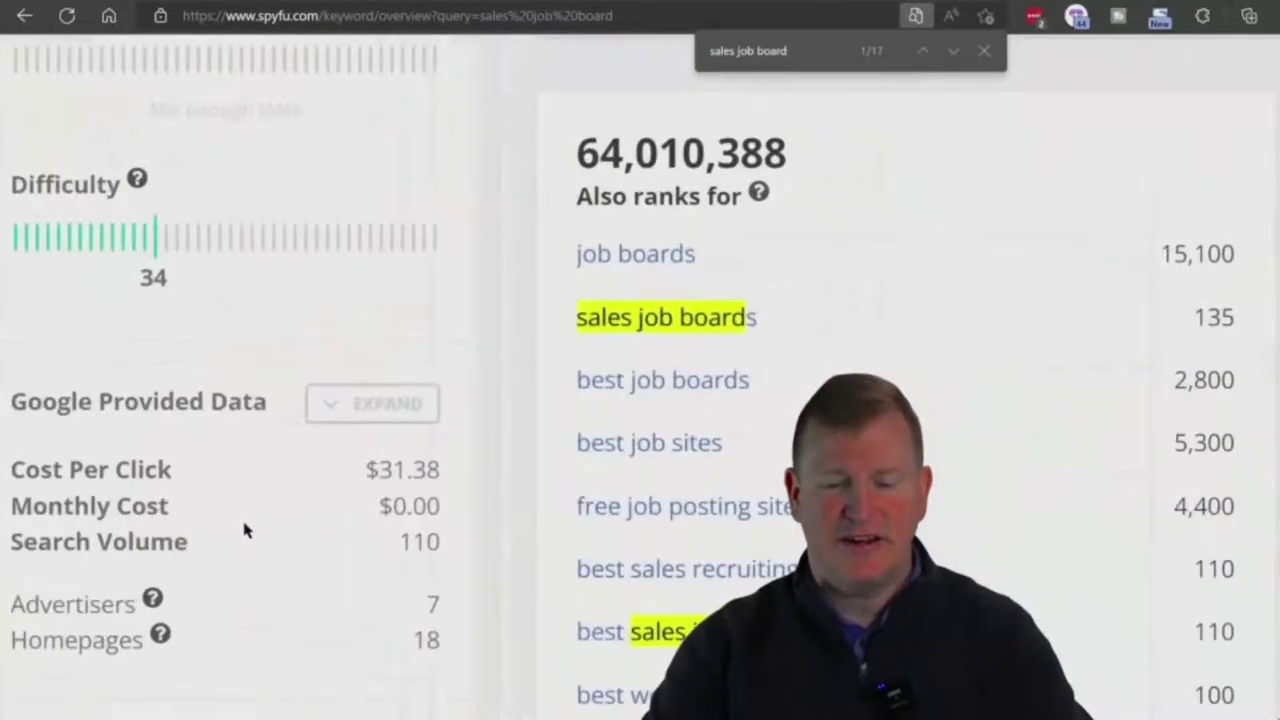
scroll(244, 530, right, 2)
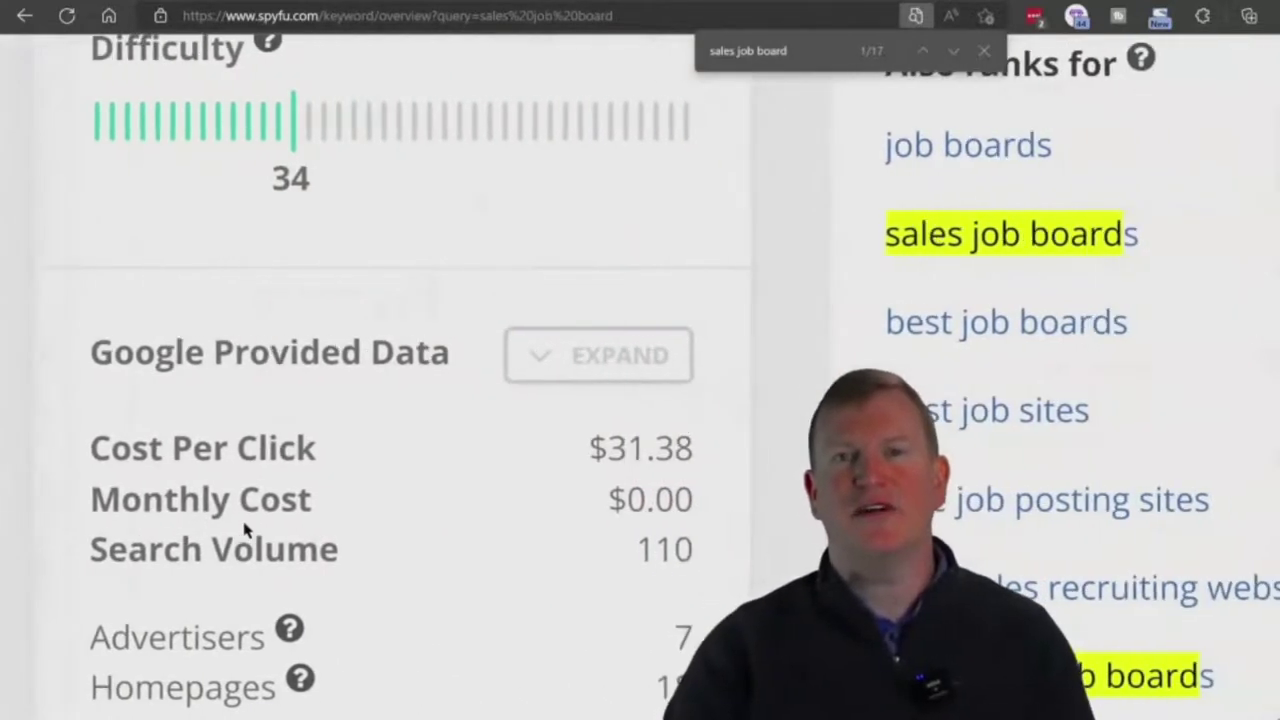
scroll(244, 530, right, 2)
scroll(244, 530, down, 1)
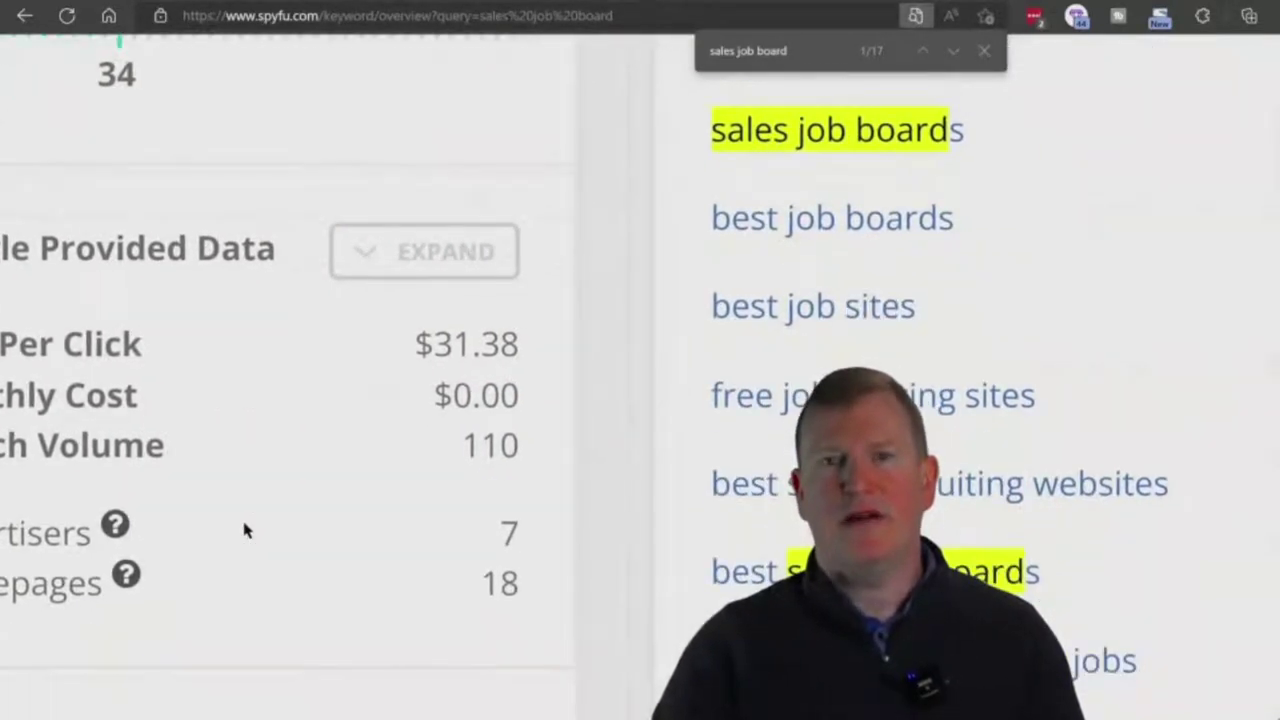
scroll(244, 530, left, 2)
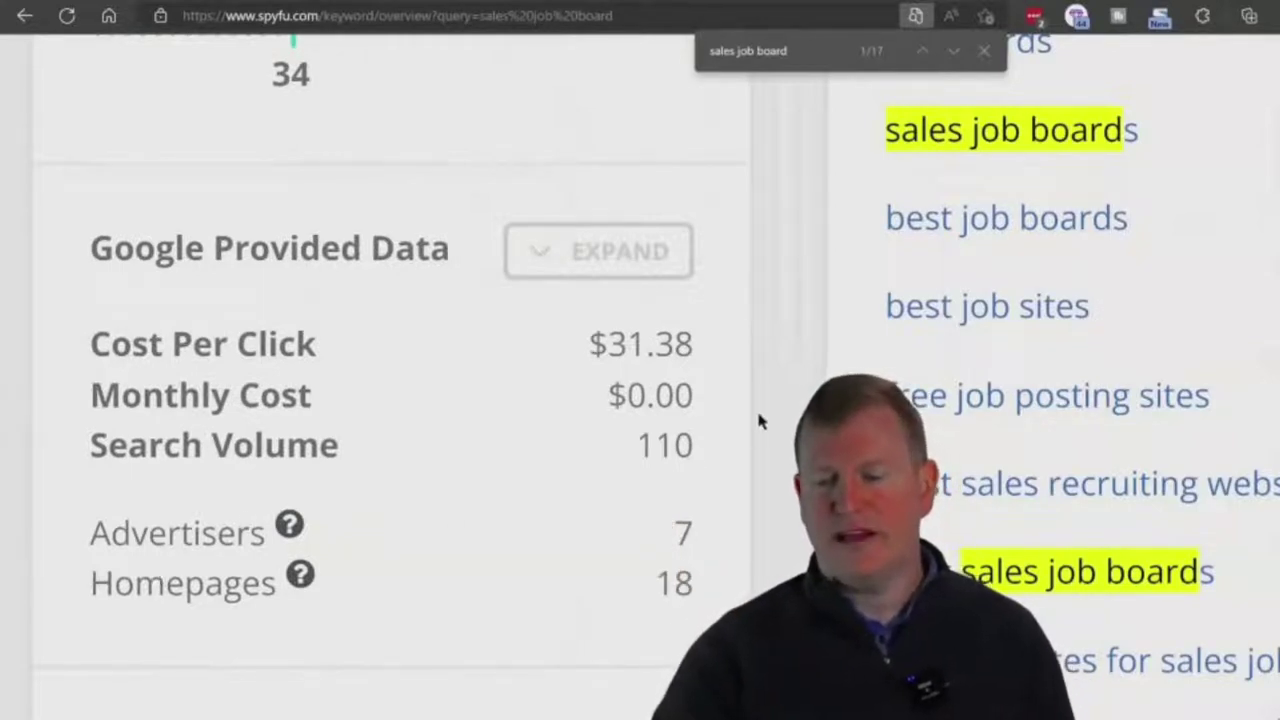
Restore the smaller page zoom and highlight the monthly volume in the "sales job board" overview.
key(ctrl+minus)
key(ctrl+minus)
key(ctrl+minus)
key(ctrl+minus)
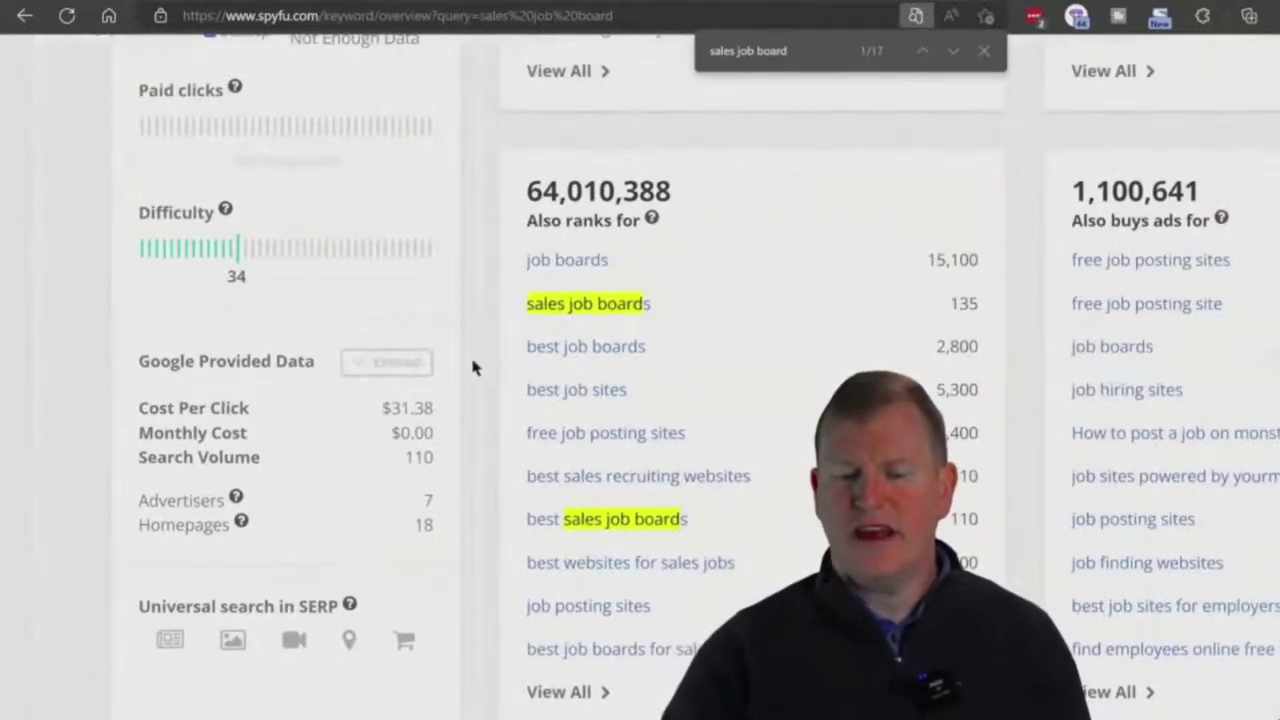
key(ctrl+minus)
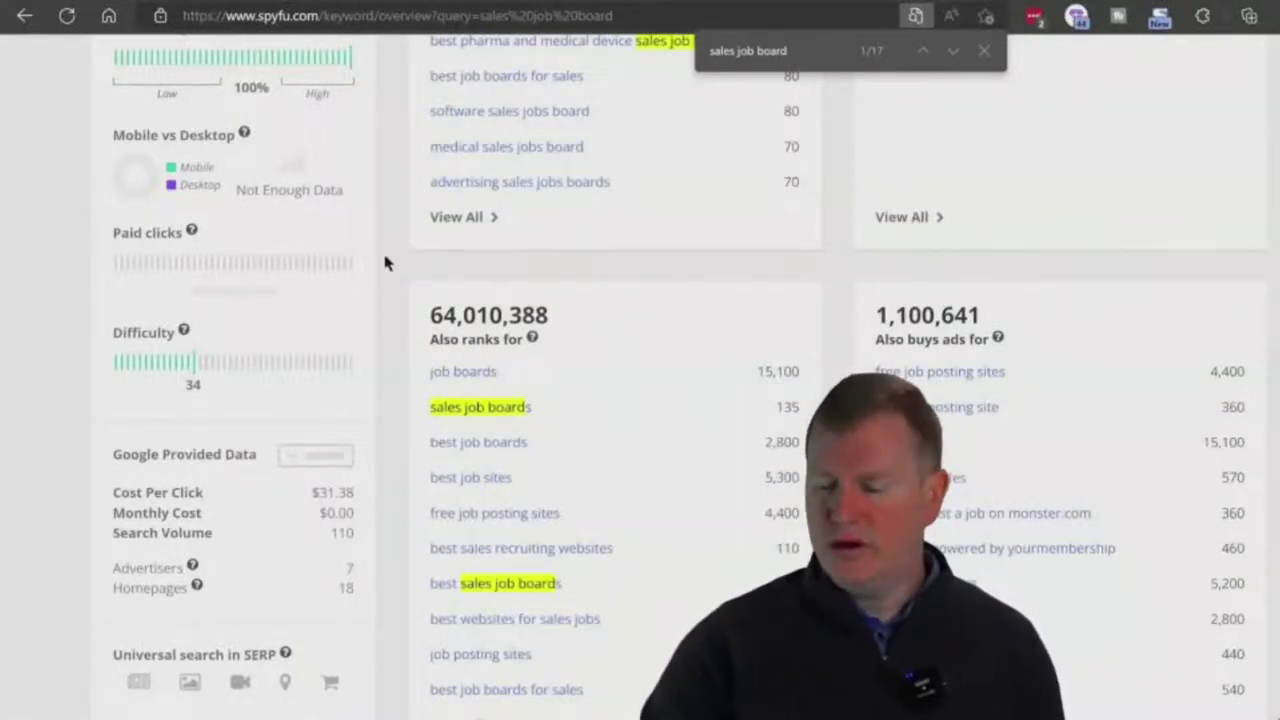
scroll(388, 262, up, 6)
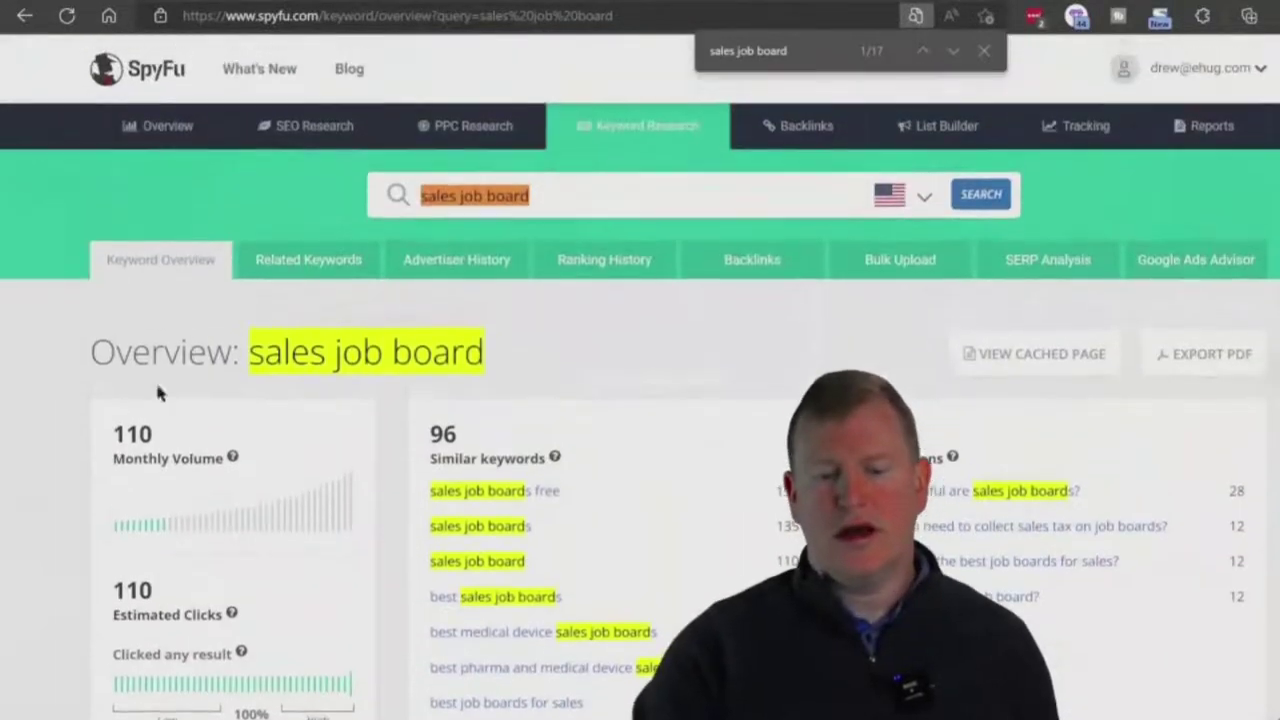
drag(114, 424, 193, 458)
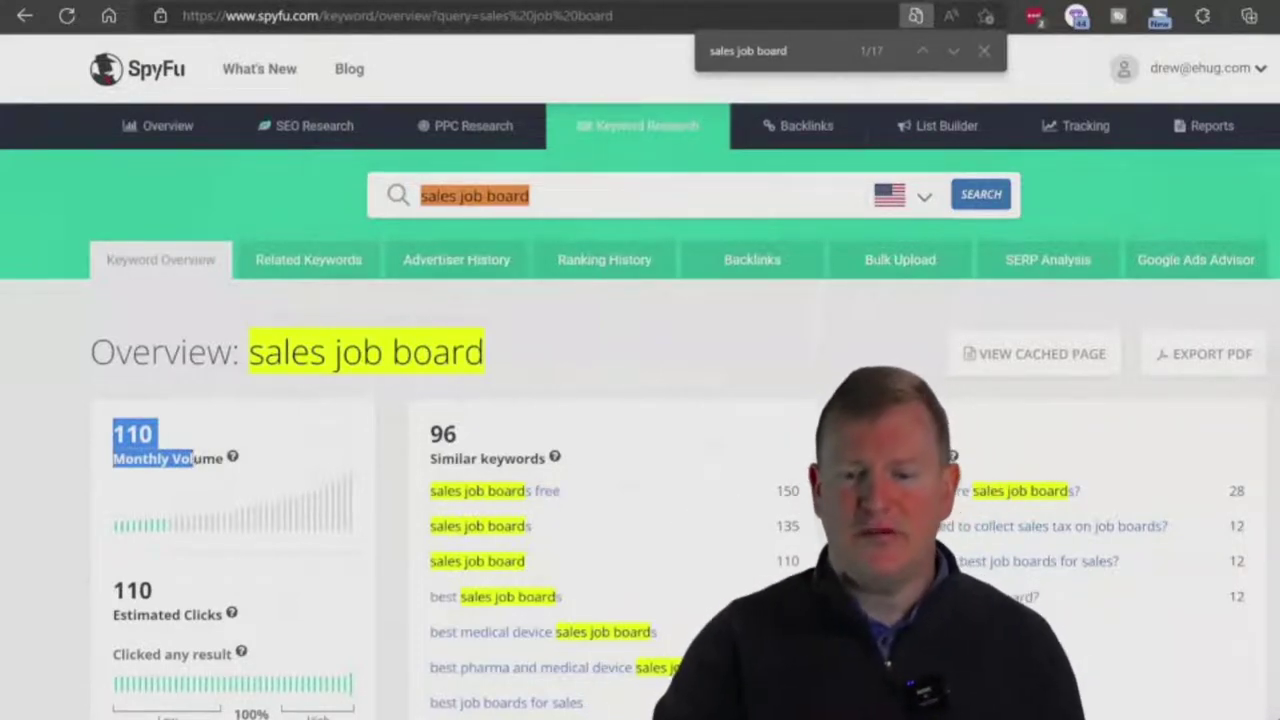
Recheck the current bid on the salesjobboard.com auction, then return to SpyFu and close the in-page search.
key(ctrl+Tab)
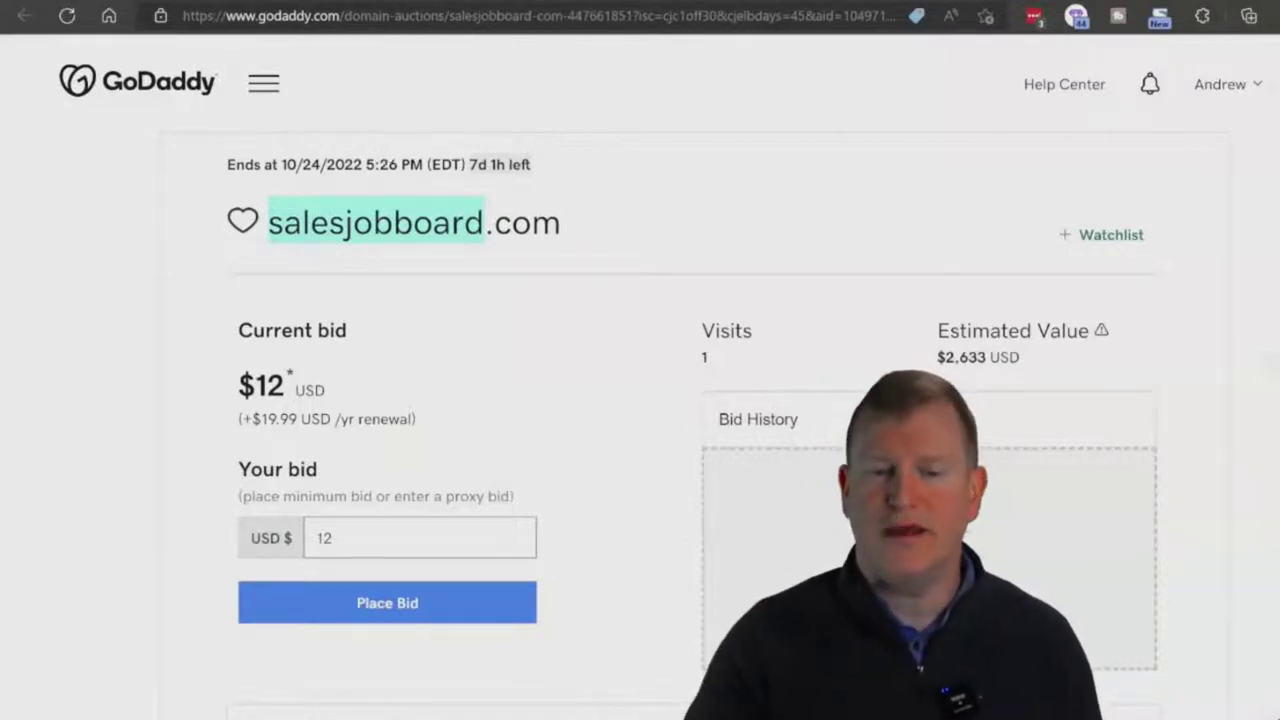
click(150, 2)
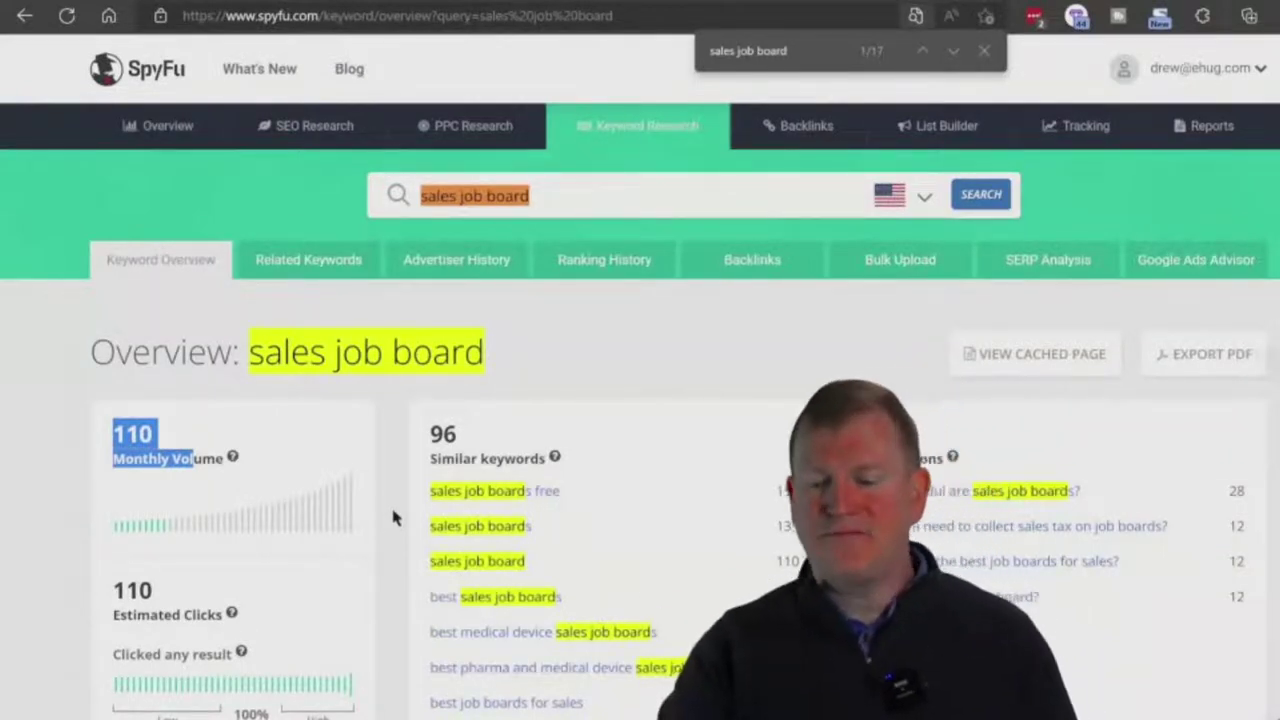
click(393, 517)
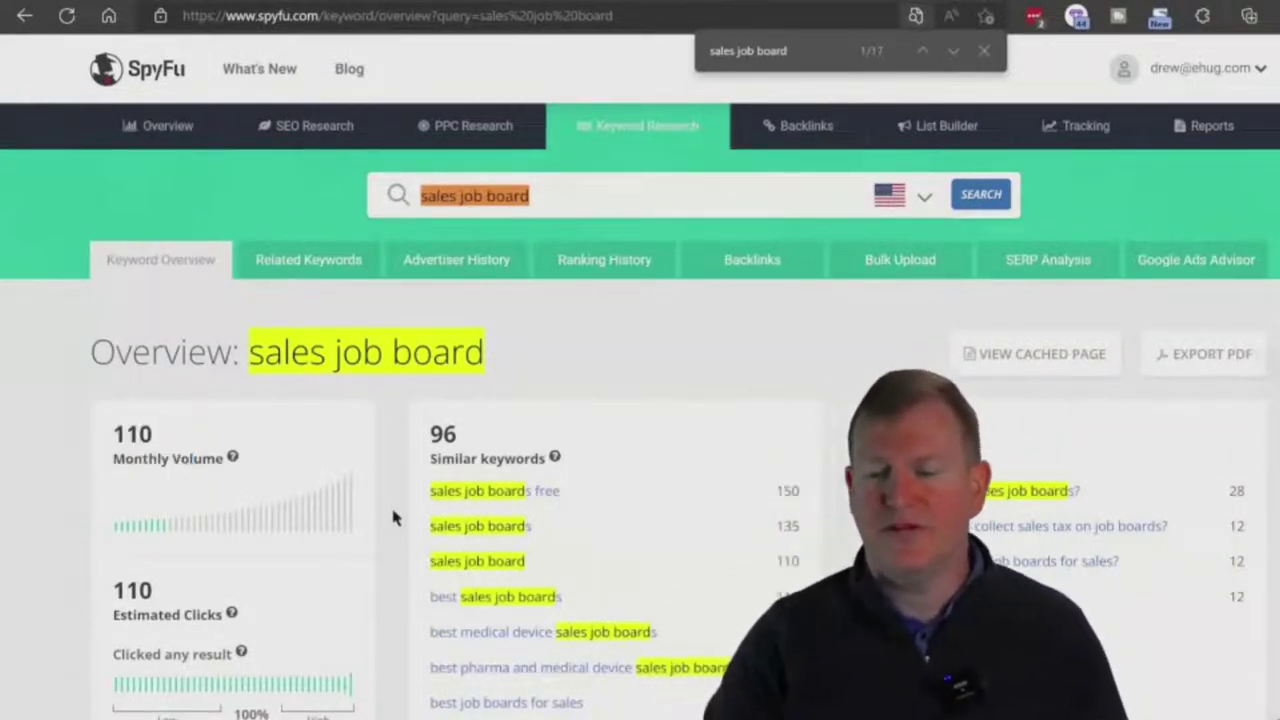
click(984, 50)
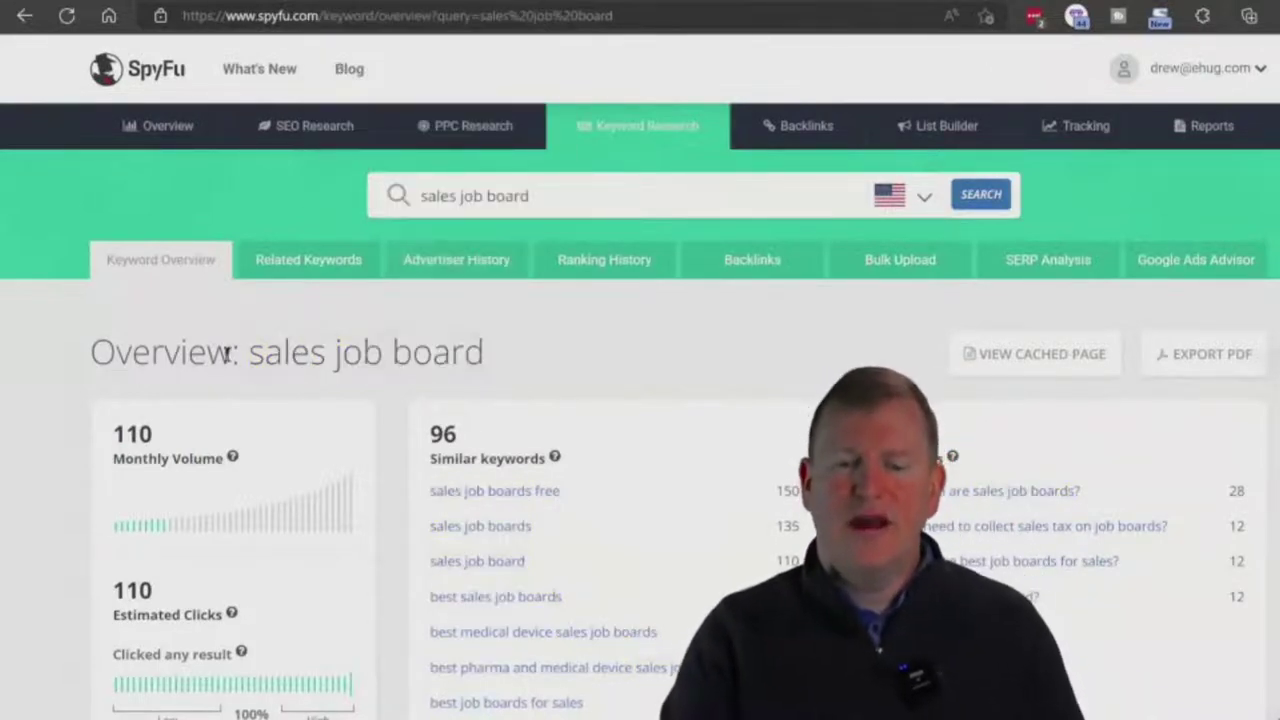
Review the monthly volume, similar keywords, questions and difficulty in the "sales job board" keyword overview.
drag(100, 428, 203, 508)
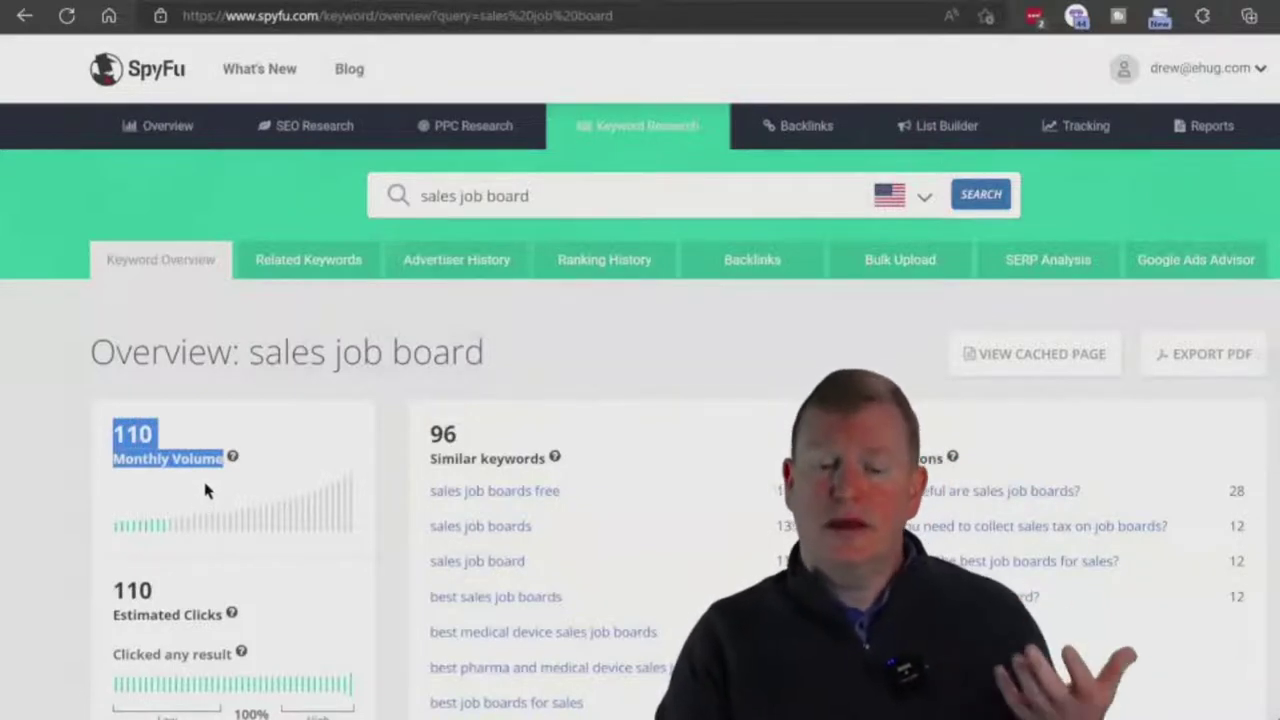
drag(488, 365, 408, 367)
click(377, 367)
scroll(377, 366, down, 4)
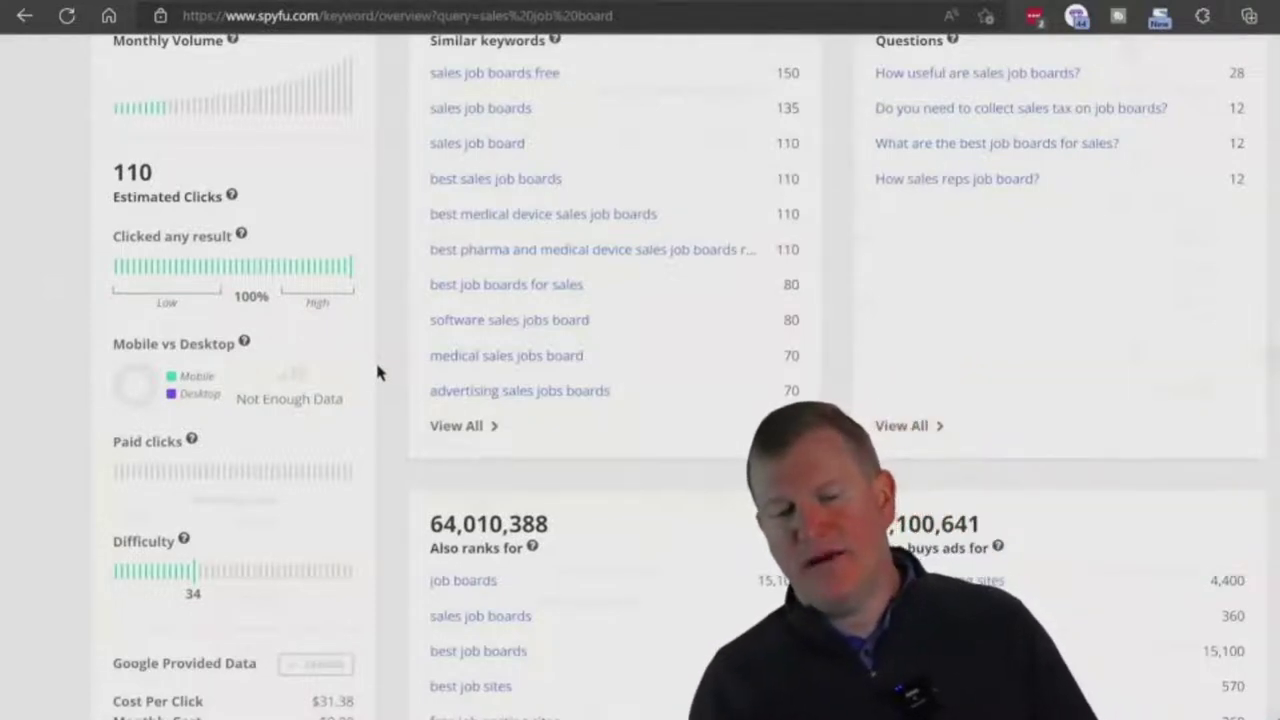
scroll(377, 372, up, 3)
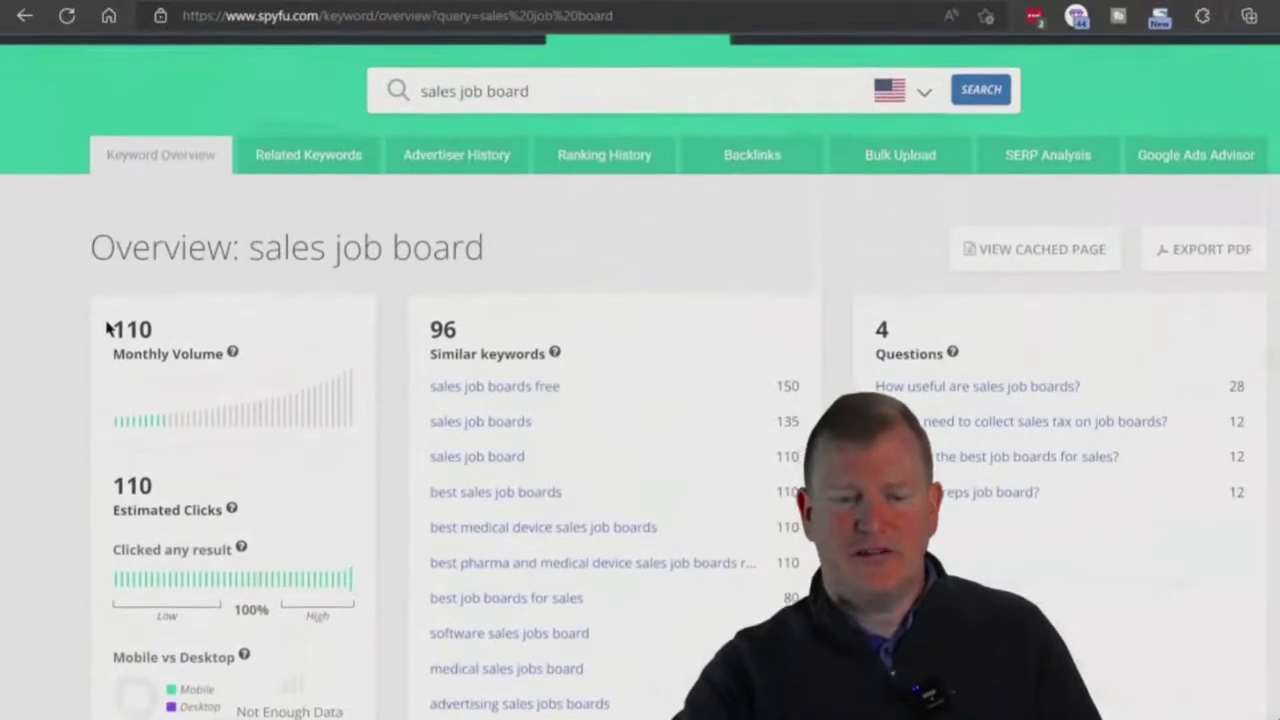
drag(108, 330, 194, 350)
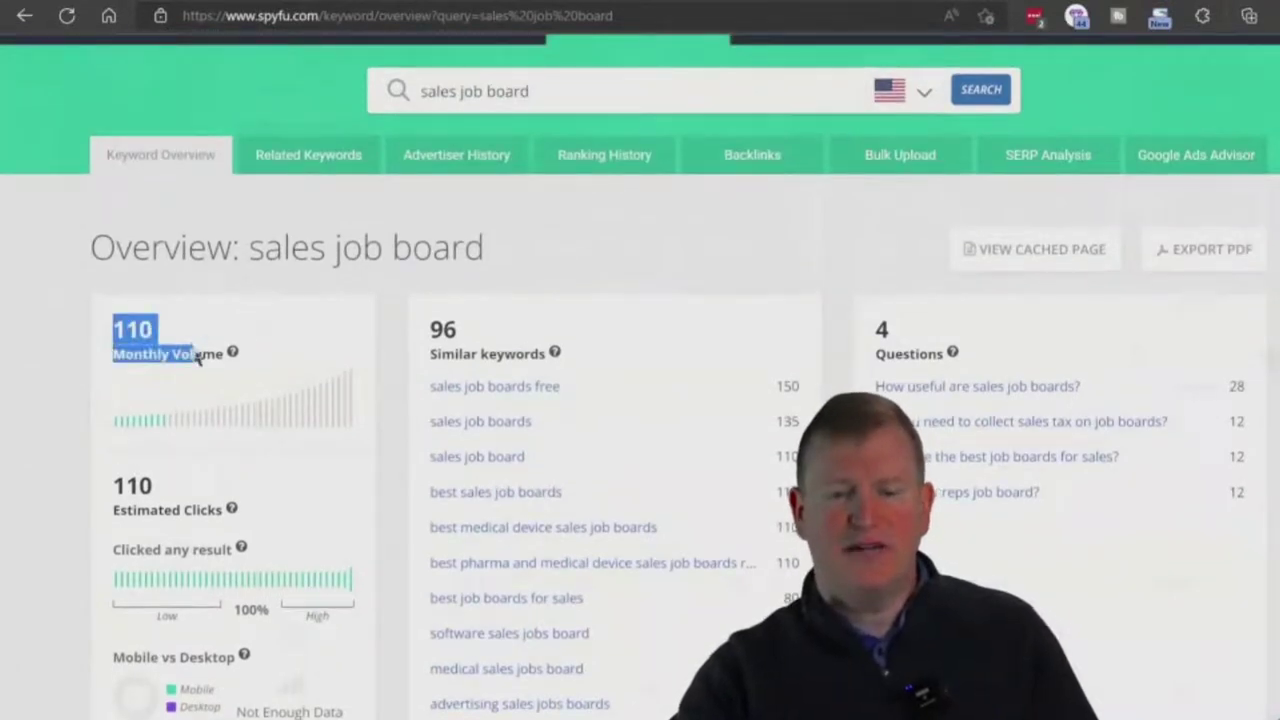
click(194, 348)
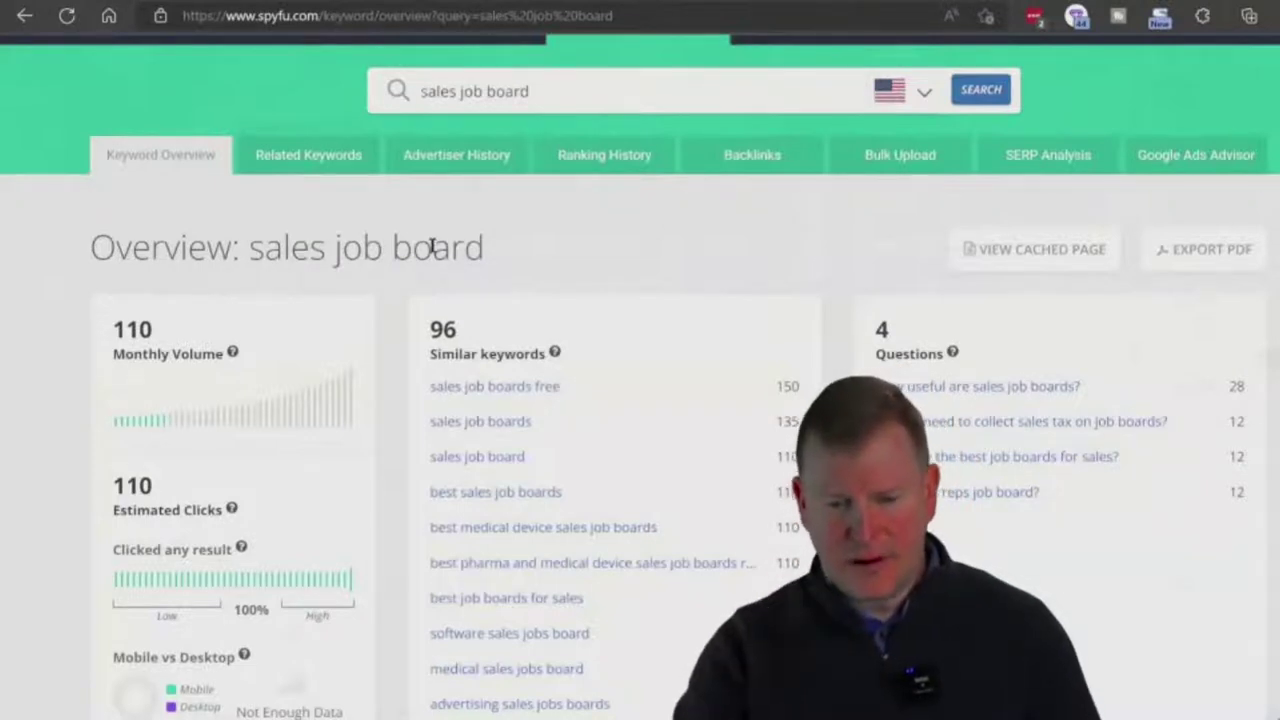
Return to the ExpiredDomains.net list and scan further down its second page for other promising names.
key(ctrl+Tab)
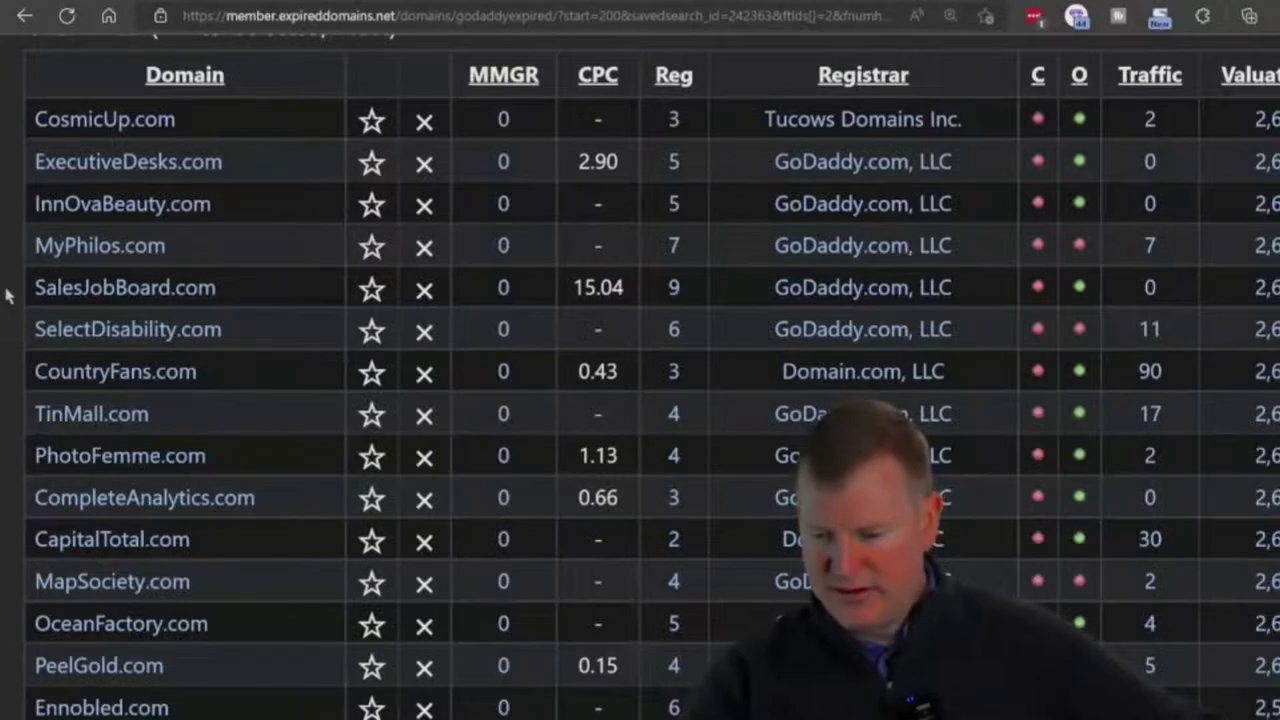
scroll(5, 295, down, 7)
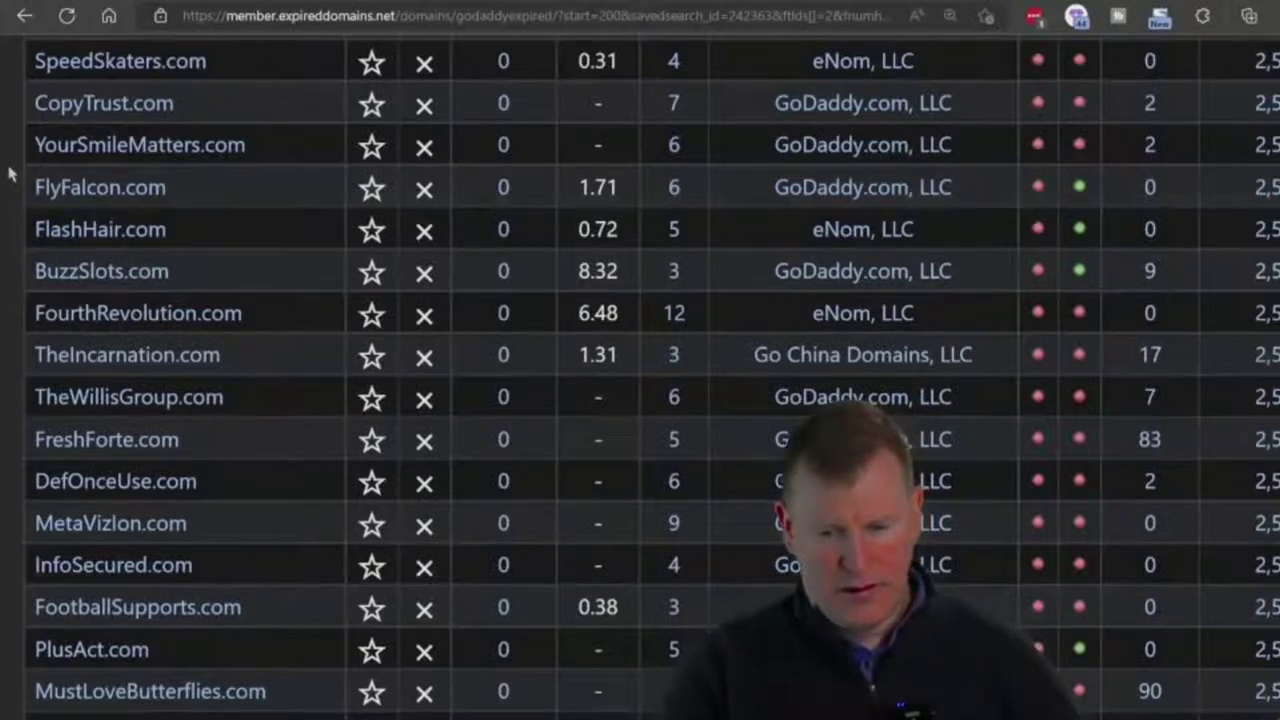
scroll(10, 174, down, 7)
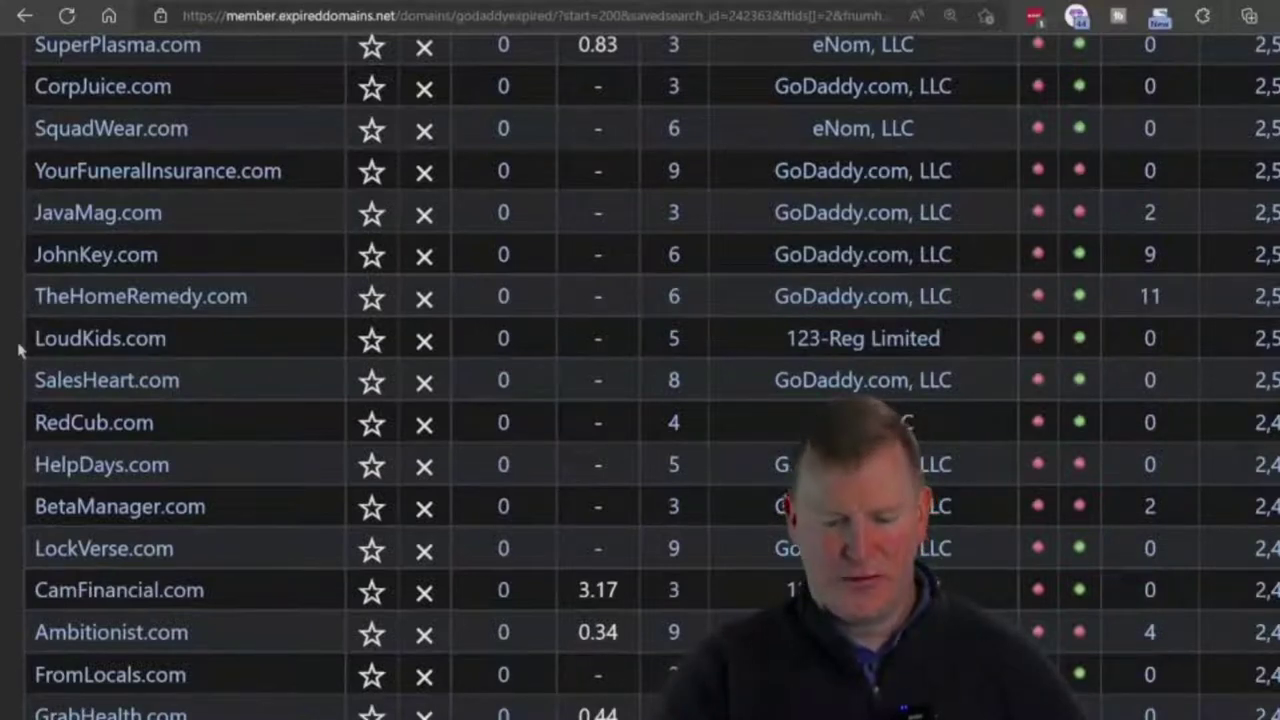
Scan further down the expired domains list, open the auction listing for TourismJob.com and select "tourismjob" in its title.
scroll(18, 348, down, 8)
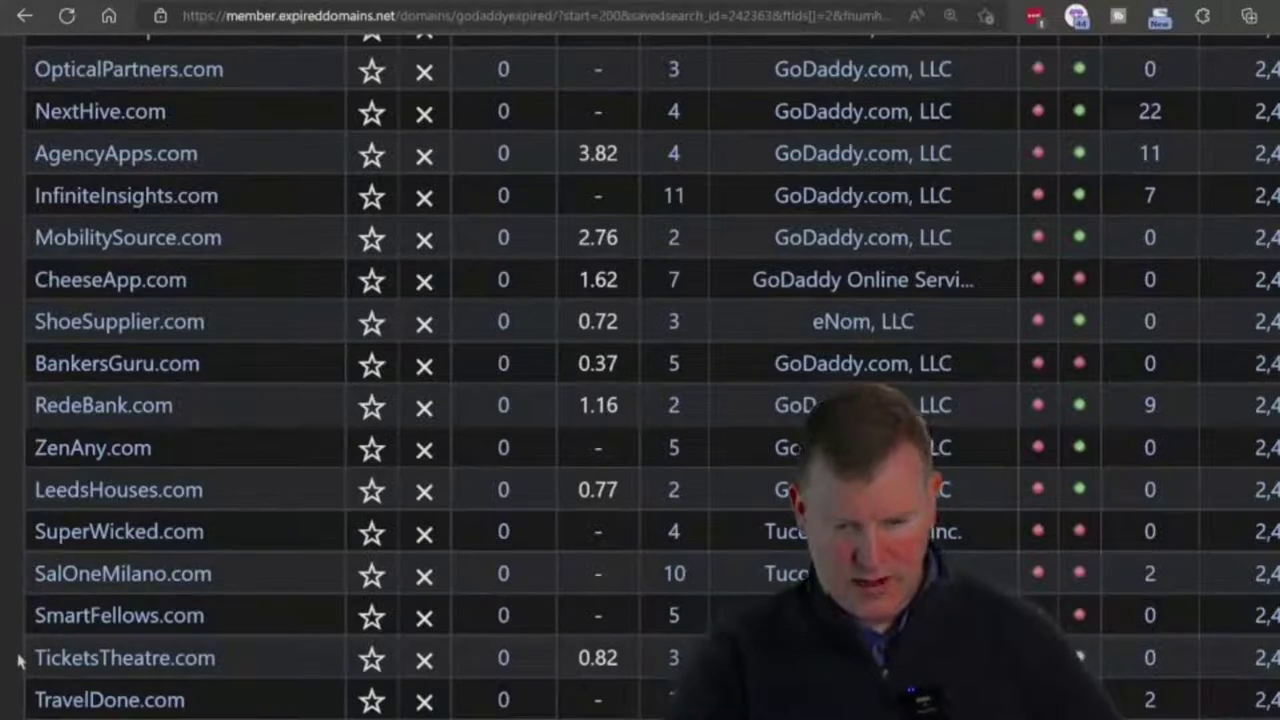
scroll(18, 660, down, 7)
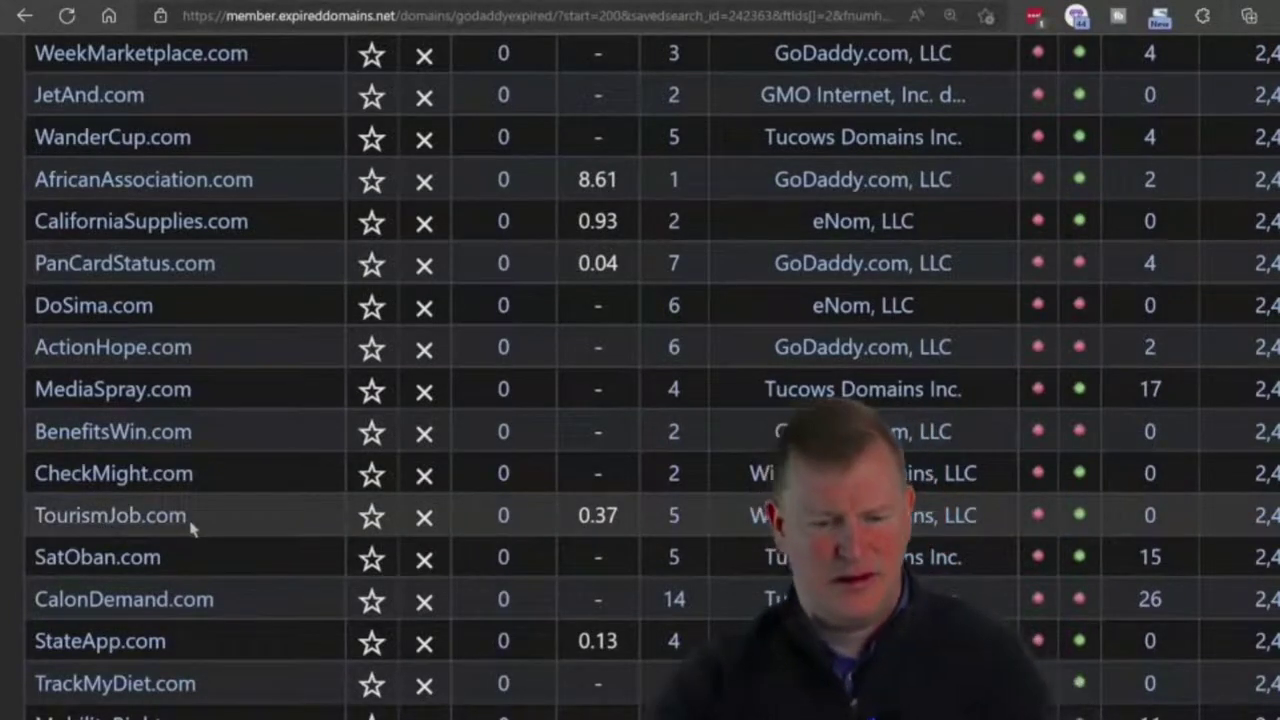
click(77, 524)
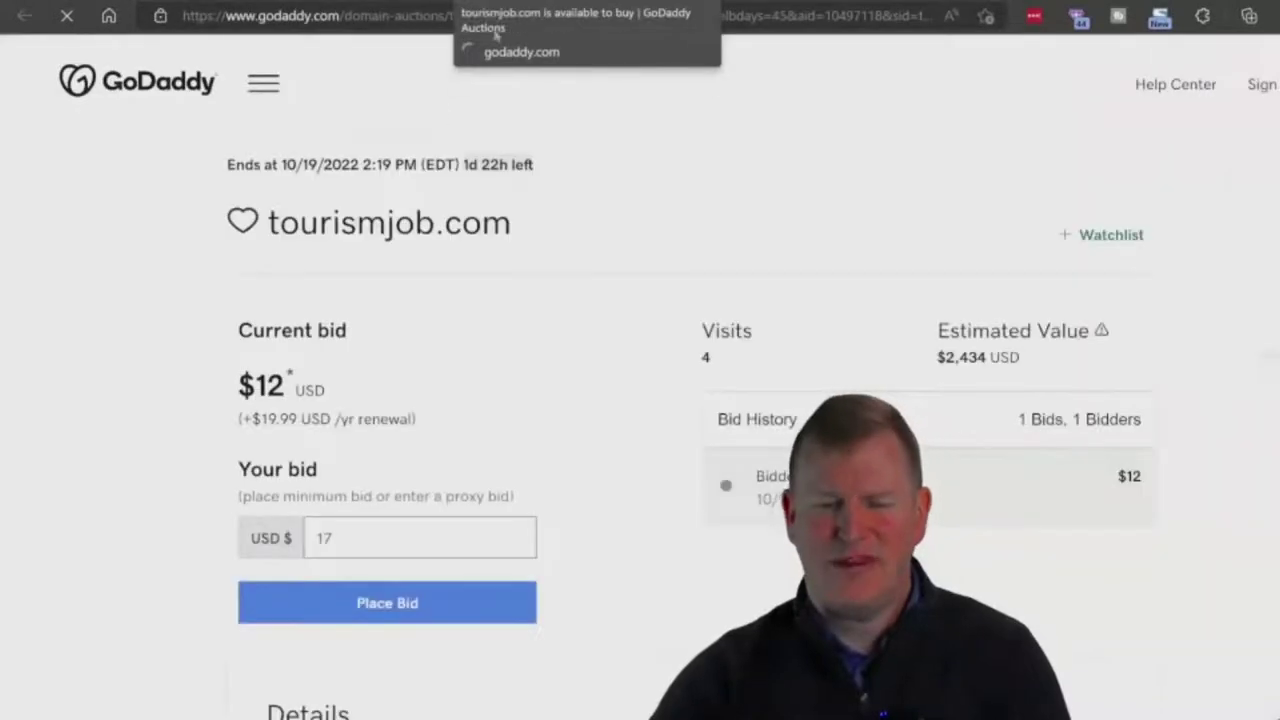
drag(268, 230, 428, 226)
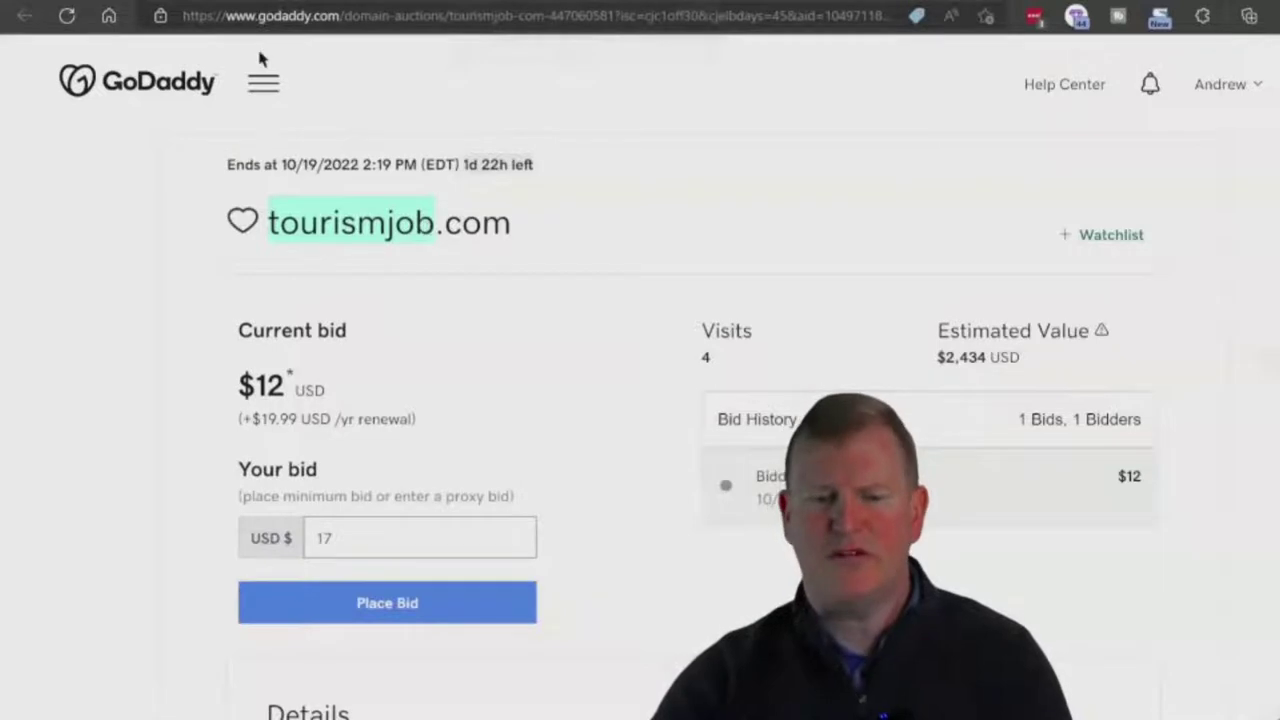
Switch to SpyFu and look up the keyword "tourism job".
key(ctrl+Tab)
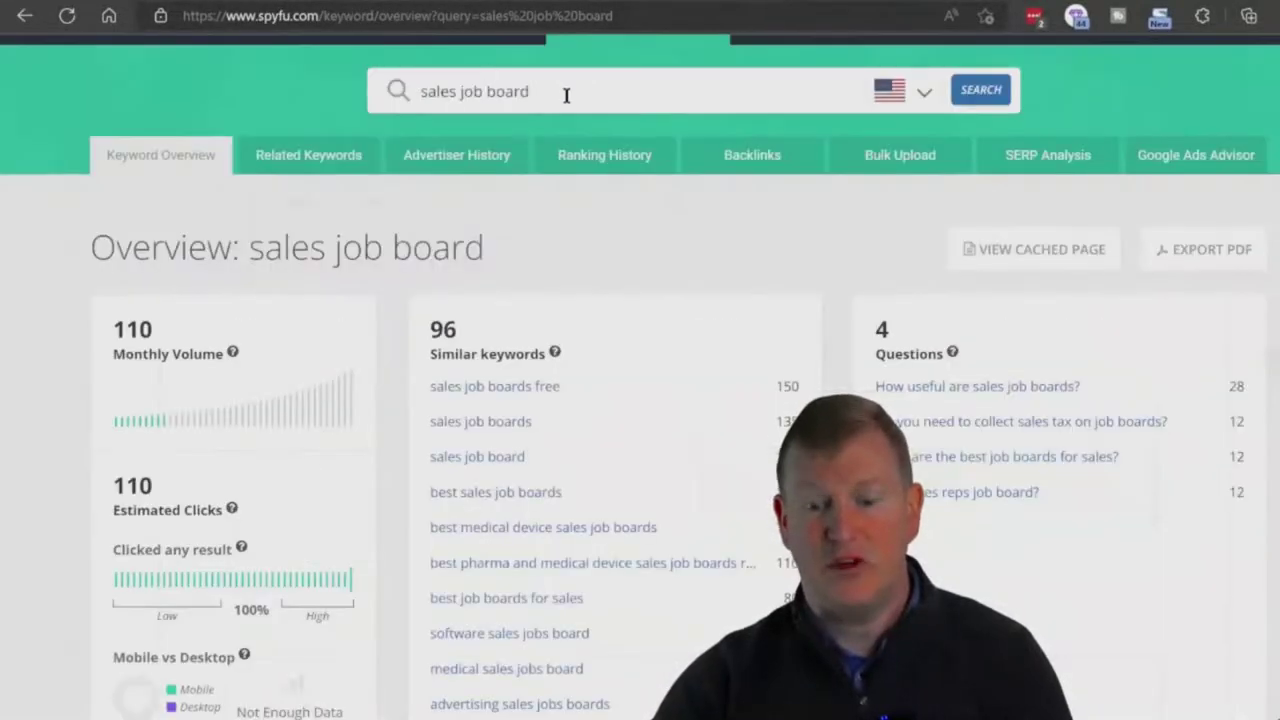
triple_click(529, 91)
text(tourismjob)
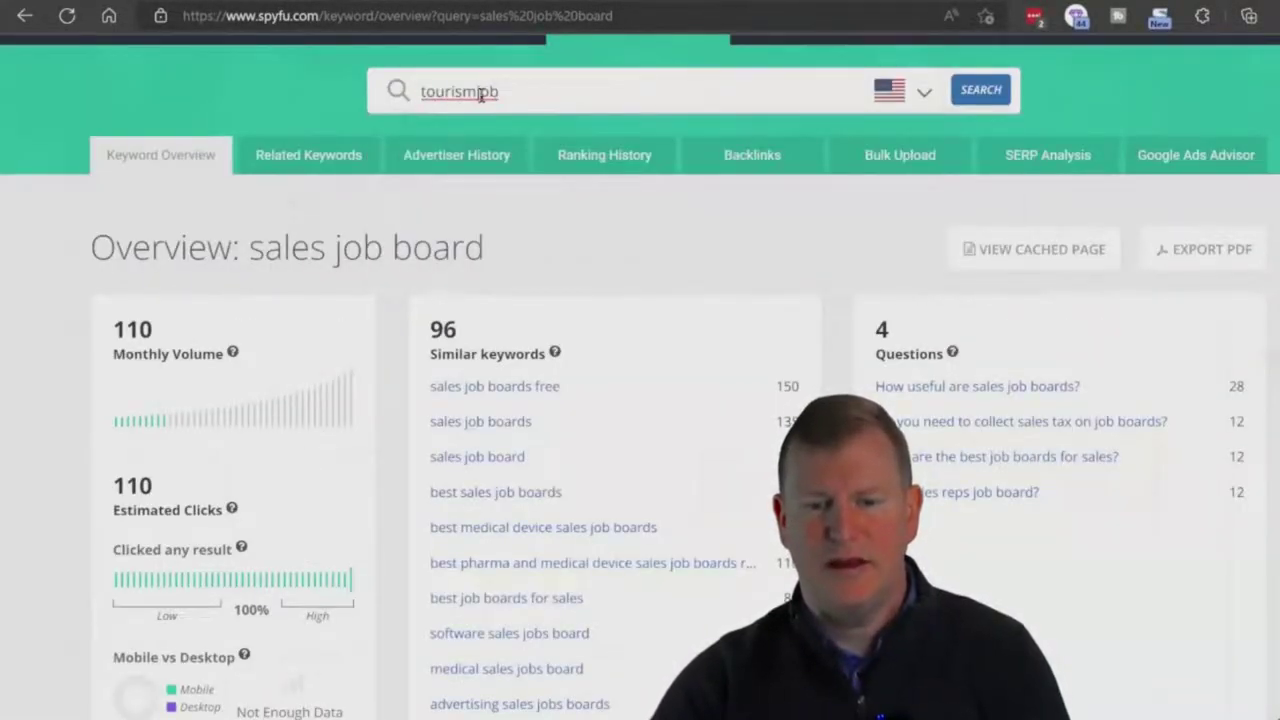
click(474, 91)
click(556, 91)
key(Return)
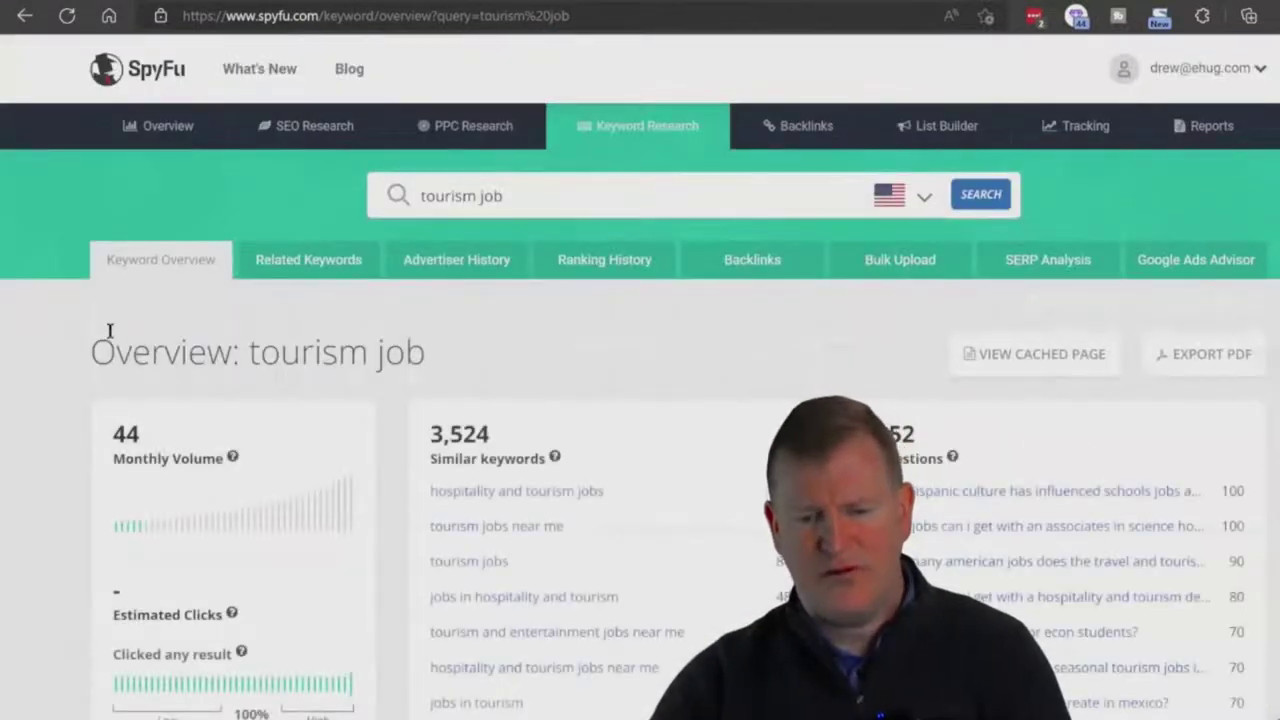
Find every occurrence of "tourism job" within the keyword overview page, correcting the spacing of the search phrase.
scroll(110, 330, down, 1)
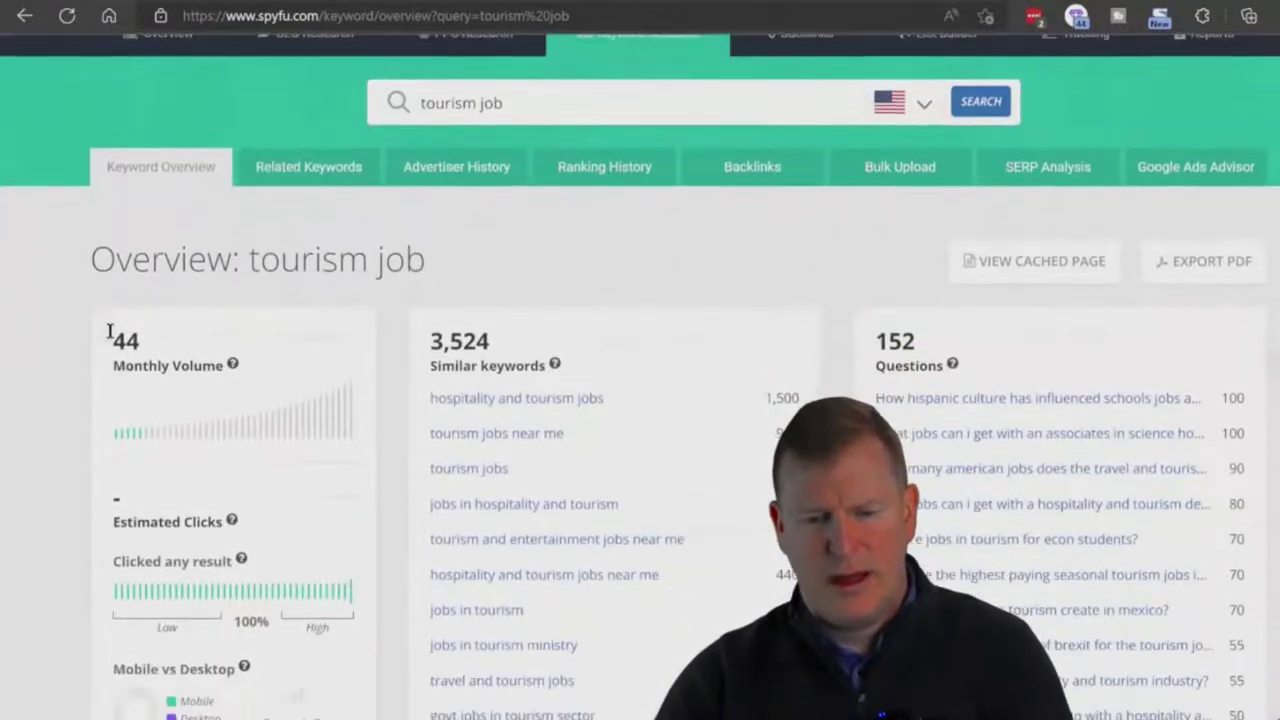
key(ctrl+f)
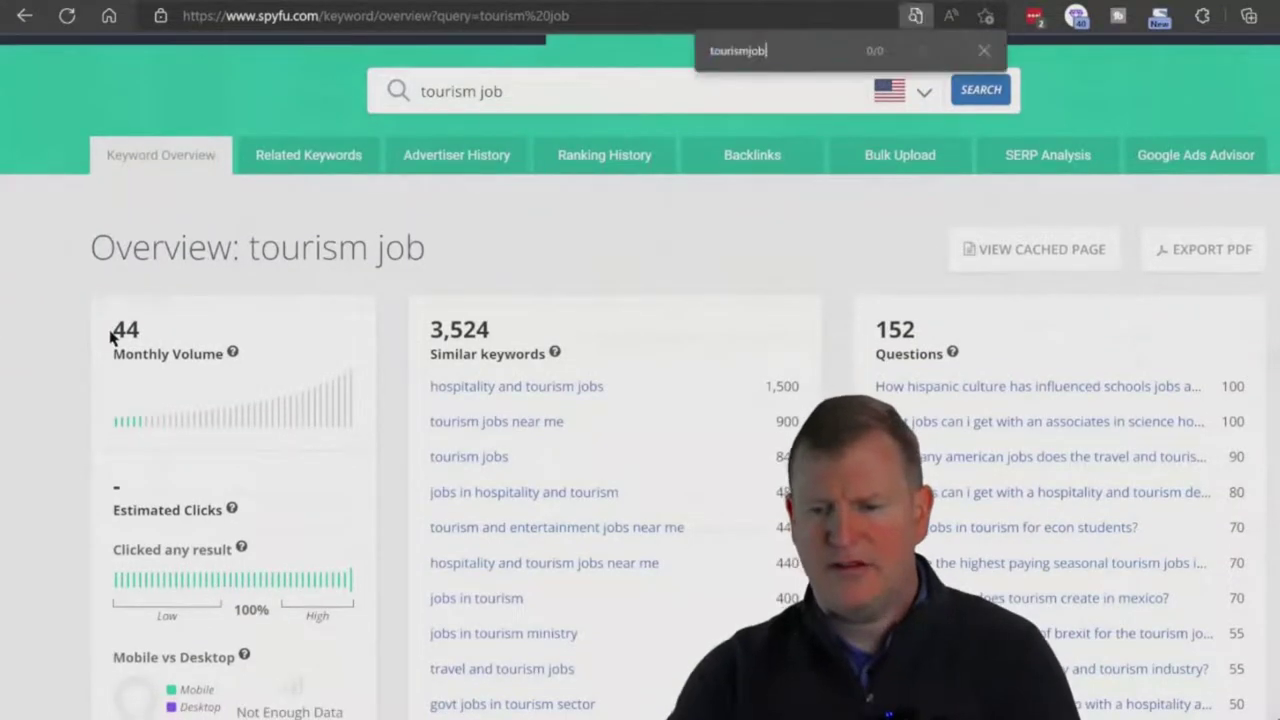
key(Left)
key(Left)
key(Left)
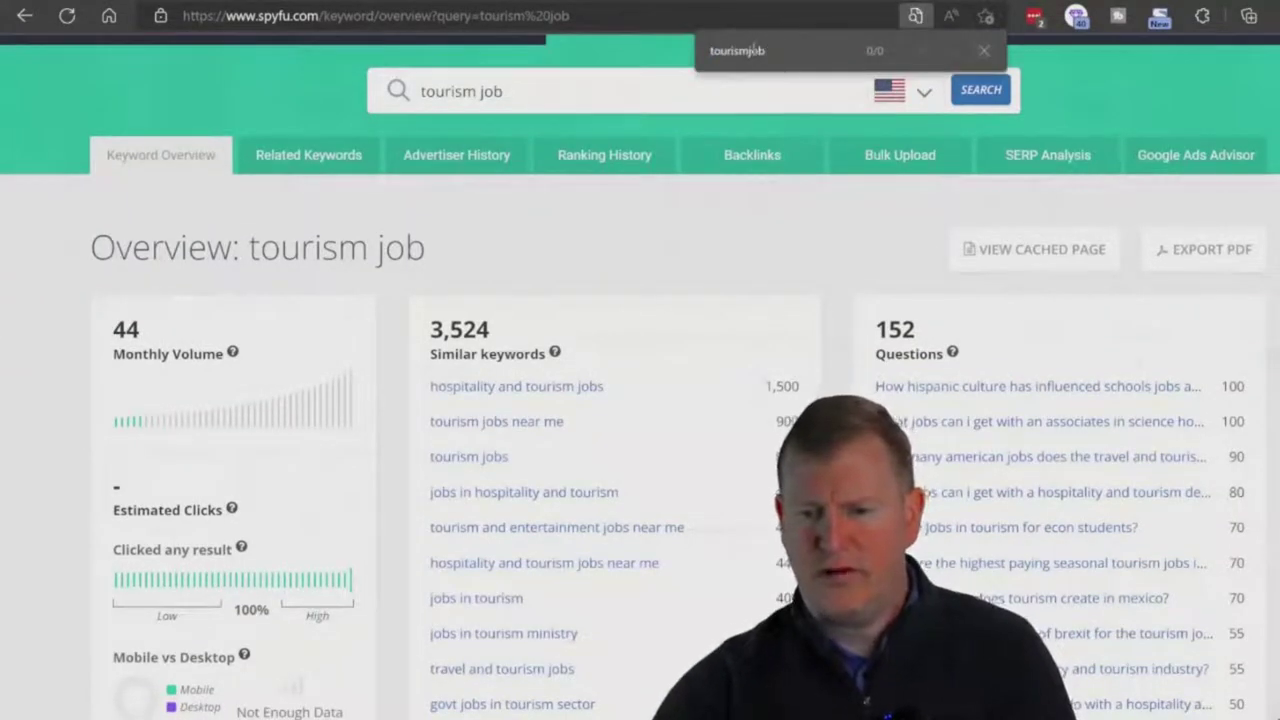
right_click(748, 50)
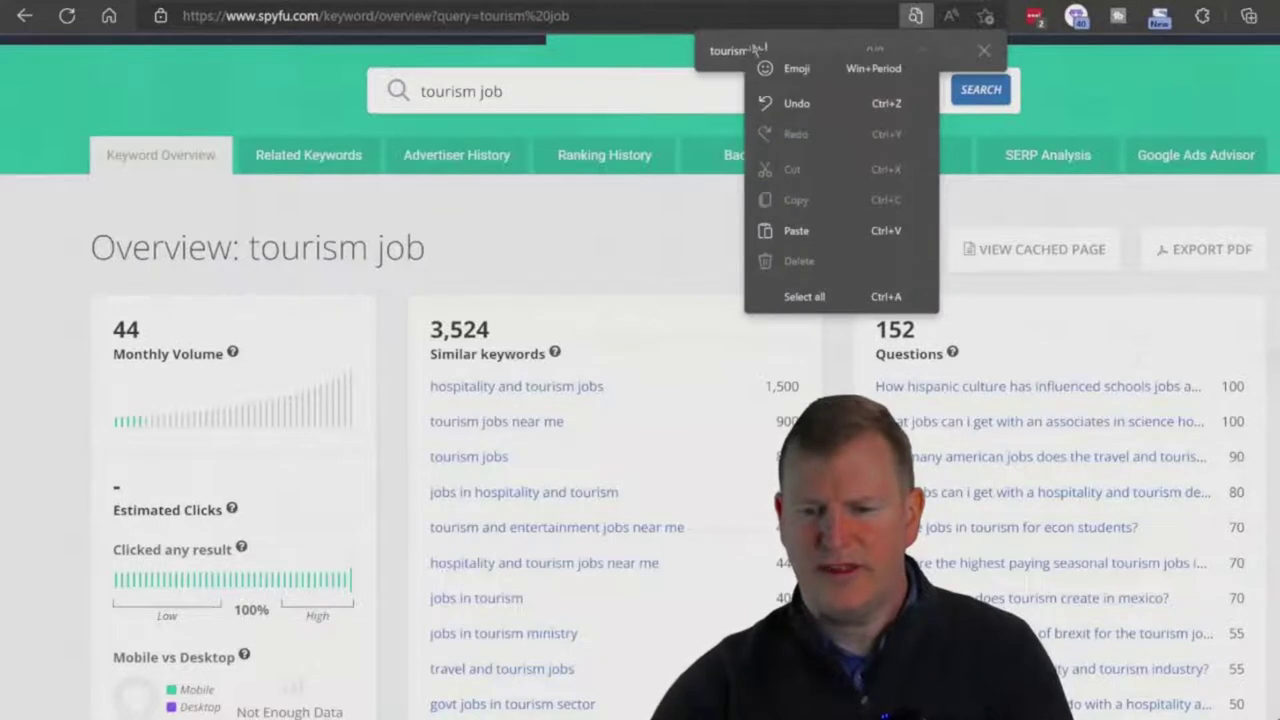
click(749, 48)
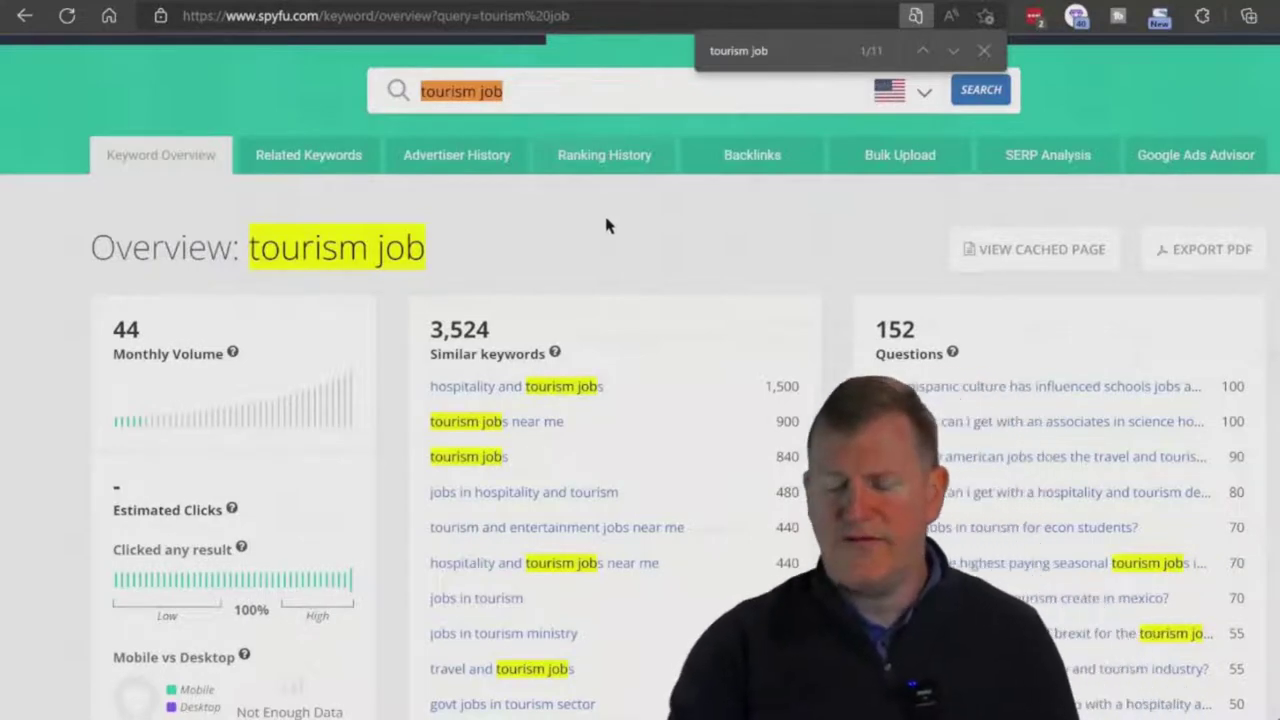
Skim the "tourism job" overview down to its Google-provided data, then highlight the monthly volume.
scroll(605, 226, down, 5)
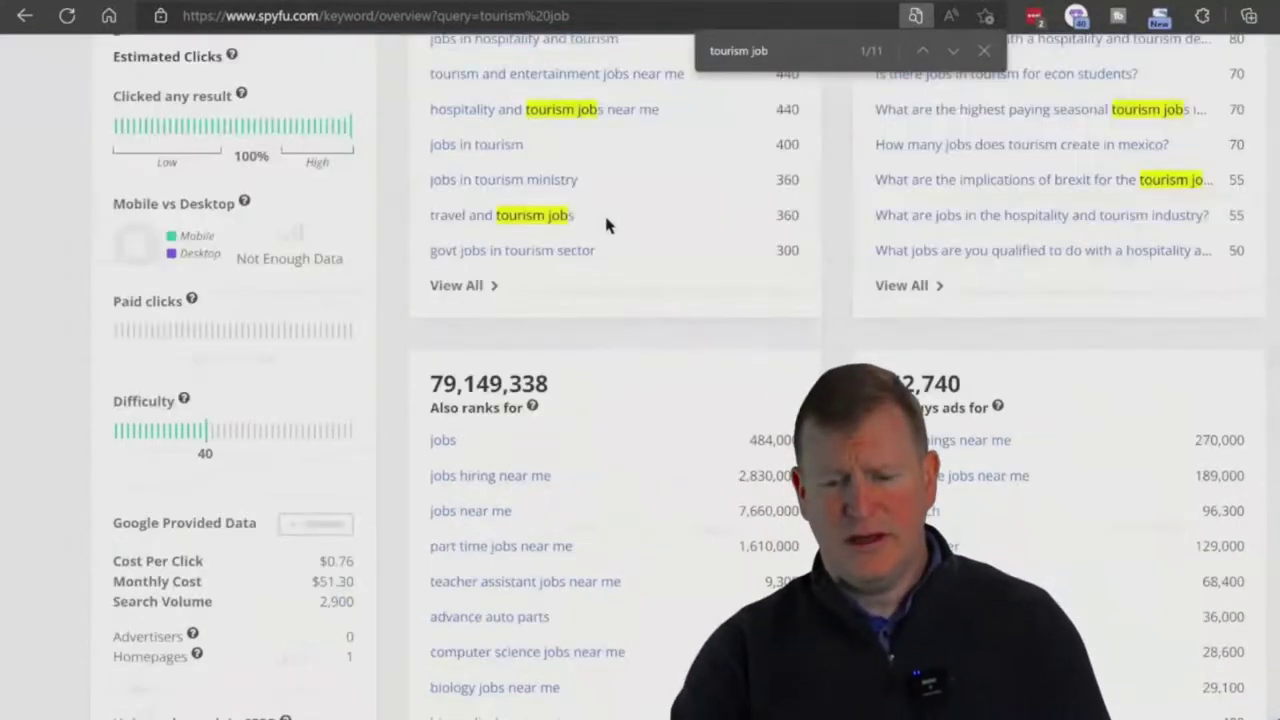
scroll(605, 225, down, 3)
scroll(605, 225, up, 8)
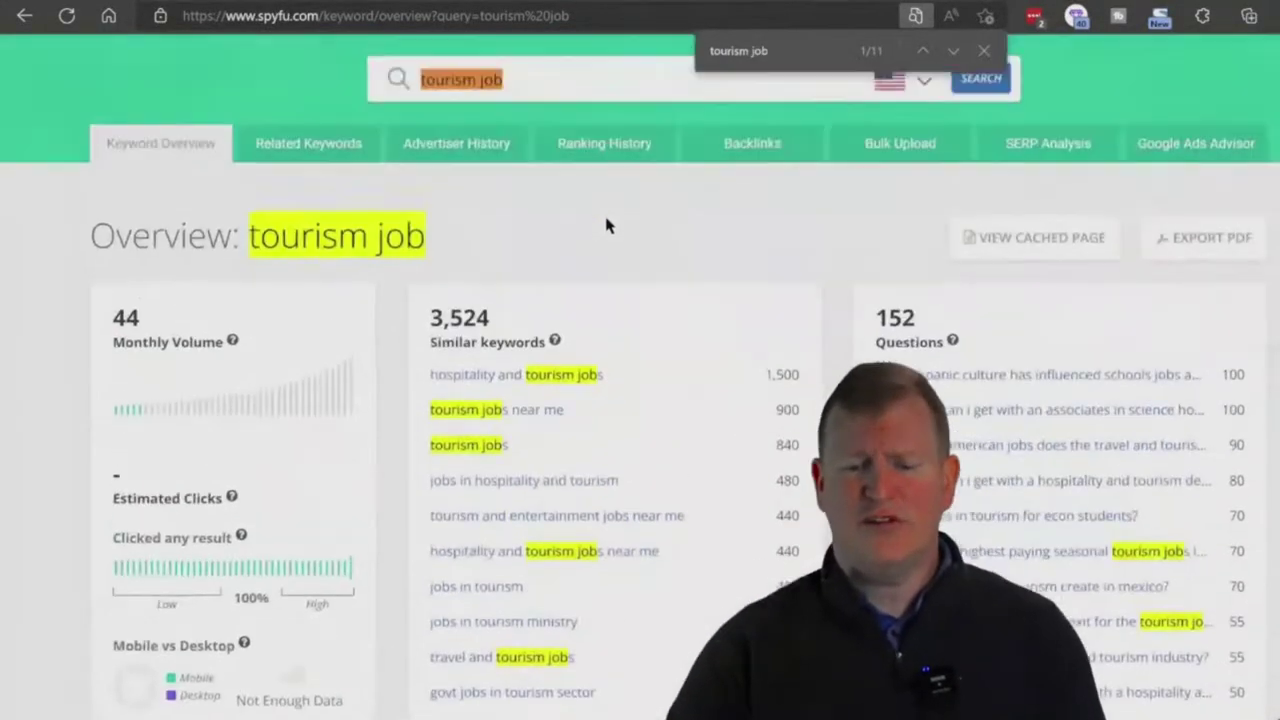
drag(113, 320, 378, 353)
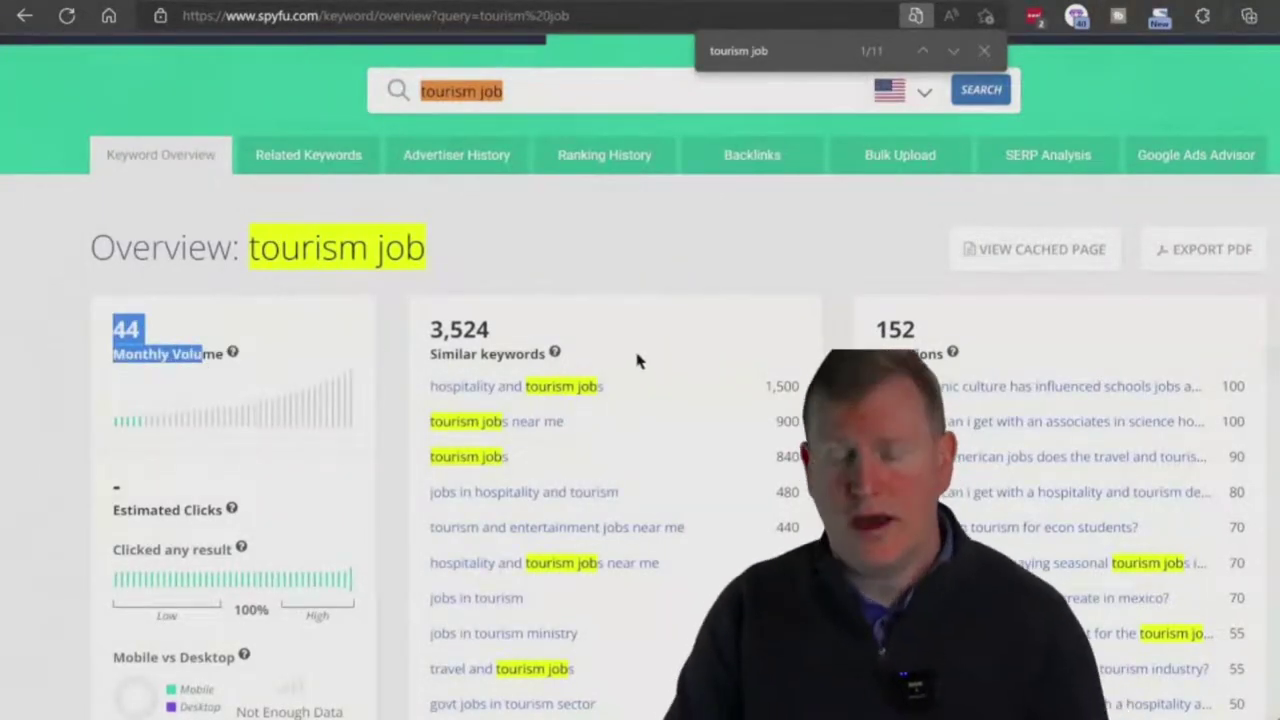
Enlarge the similar keywords card and highlight the search volume of "hospitality and tourism jobs".
scroll(588, 386, up, 5)
scroll(588, 386, up, 3)
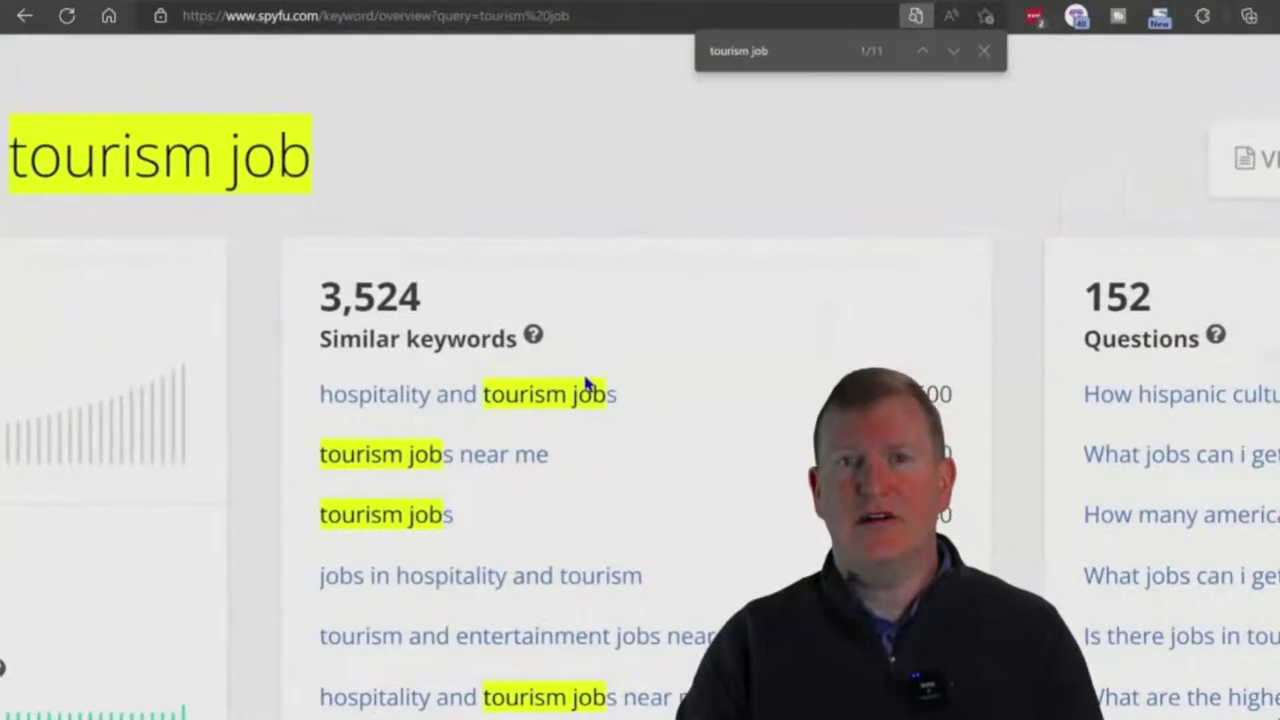
scroll(587, 383, left, 3)
scroll(587, 383, right, 3)
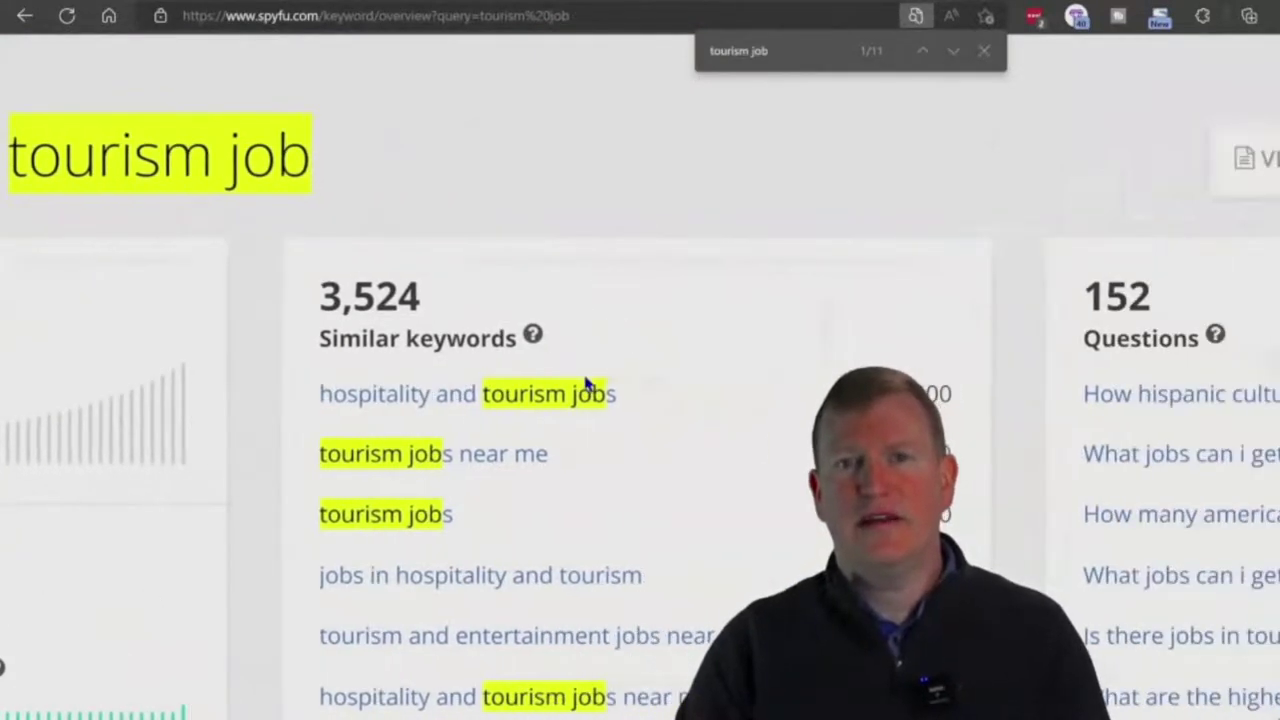
scroll(586, 383, right, 3)
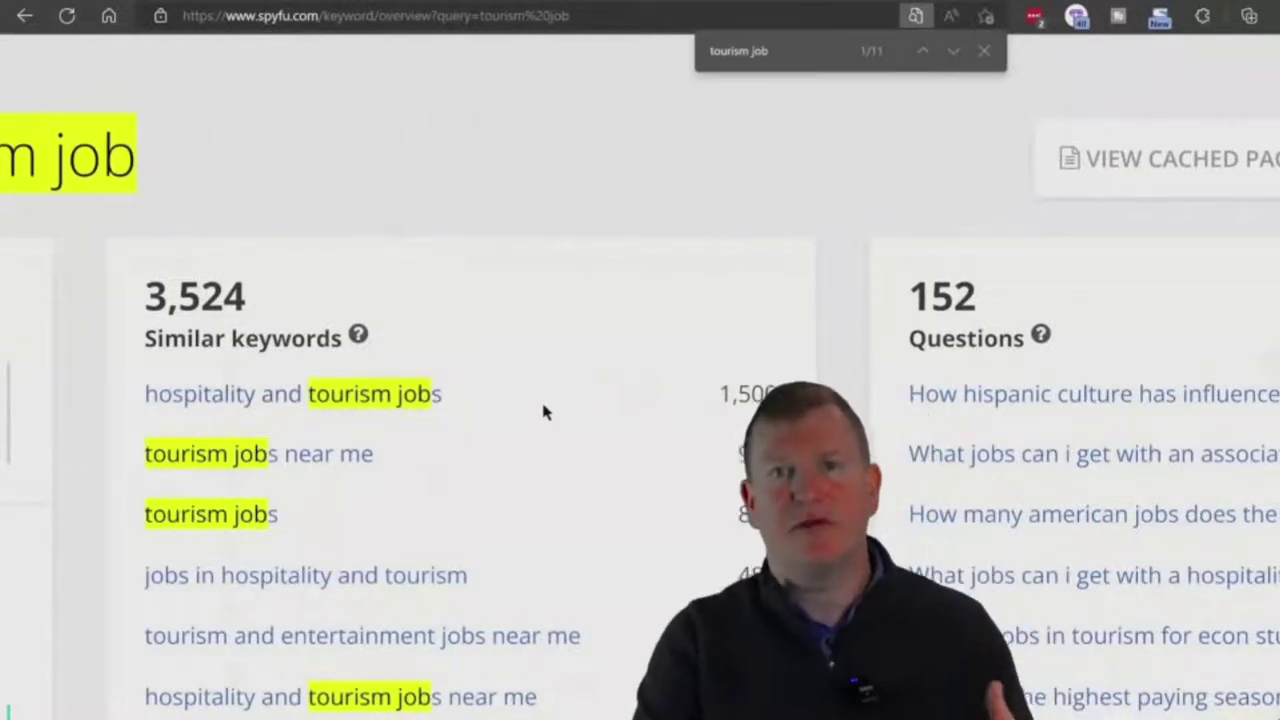
drag(772, 394, 718, 395)
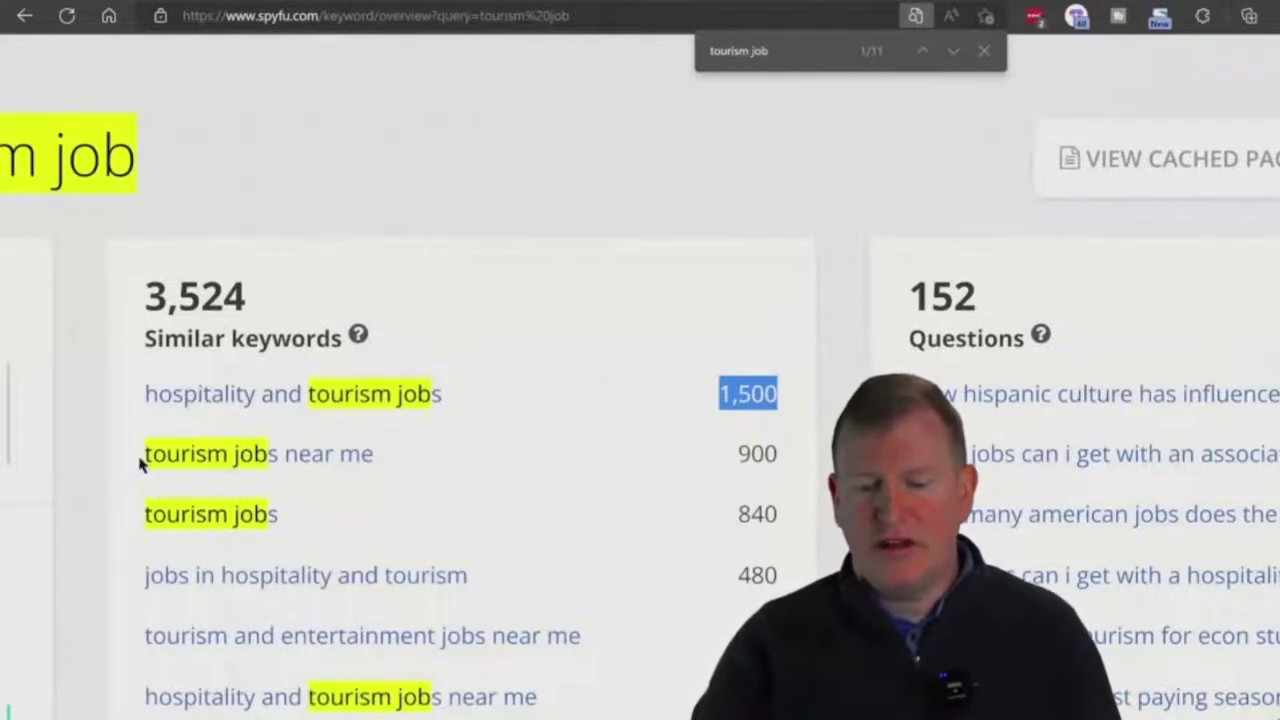
Highlight the similar keyword "tourism jobs near me" and its search volume, then clear the selection.
drag(143, 455, 392, 455)
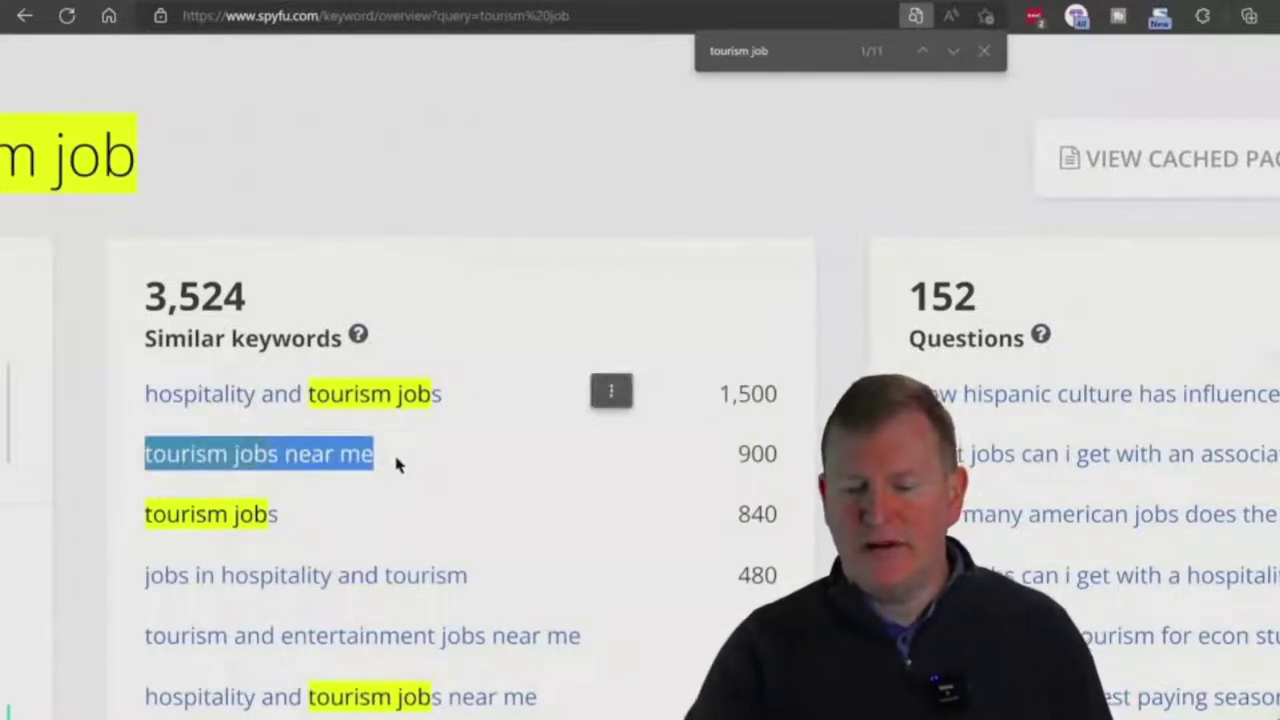
click(455, 465)
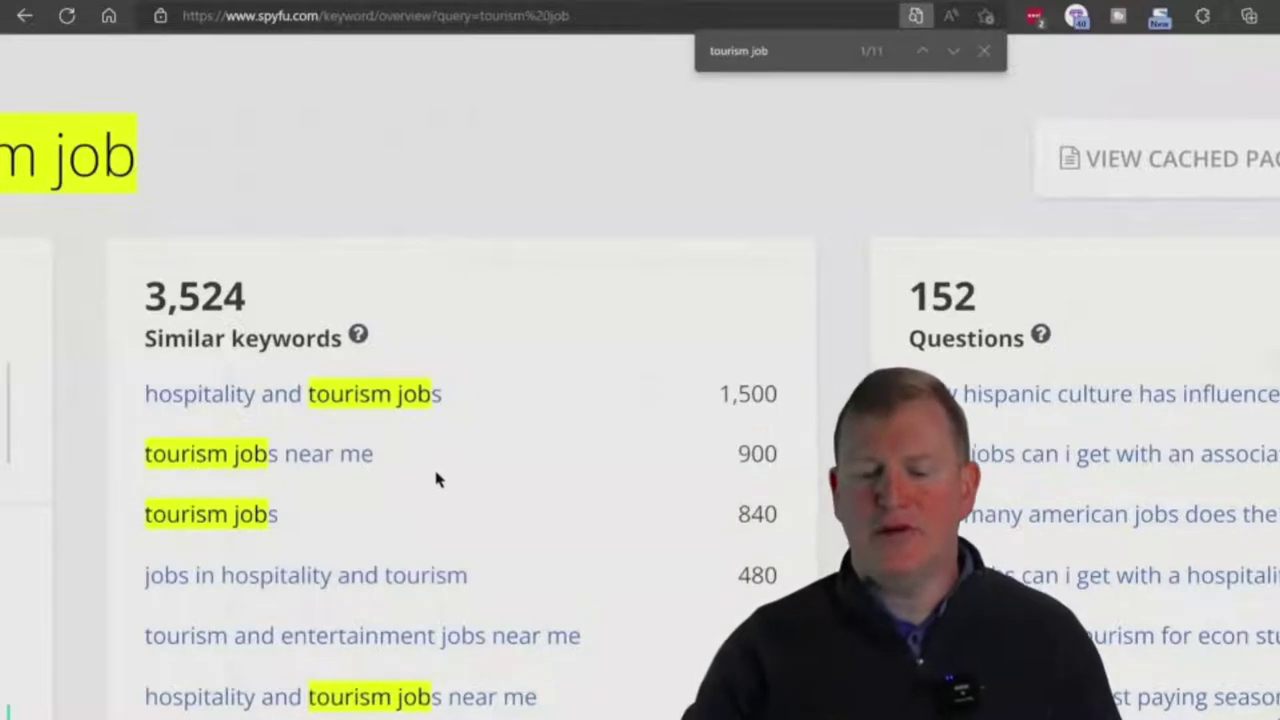
drag(434, 466, 130, 462)
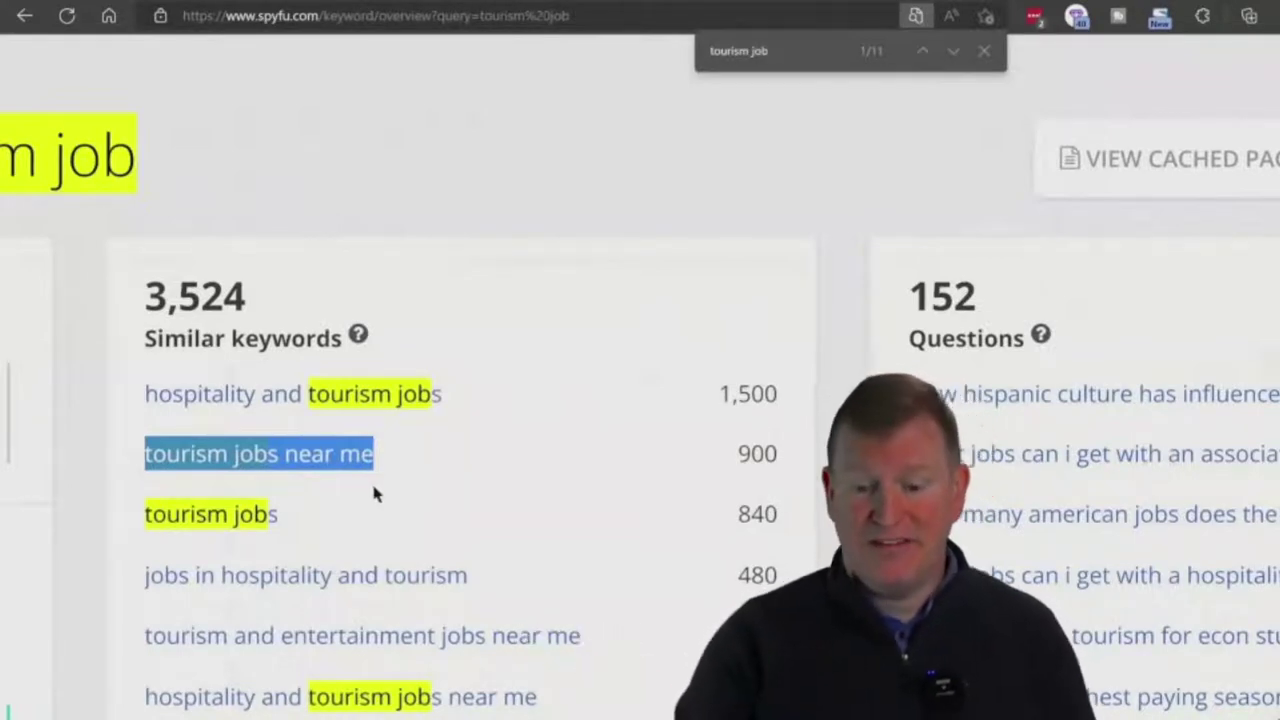
click(400, 470)
double_click(760, 453)
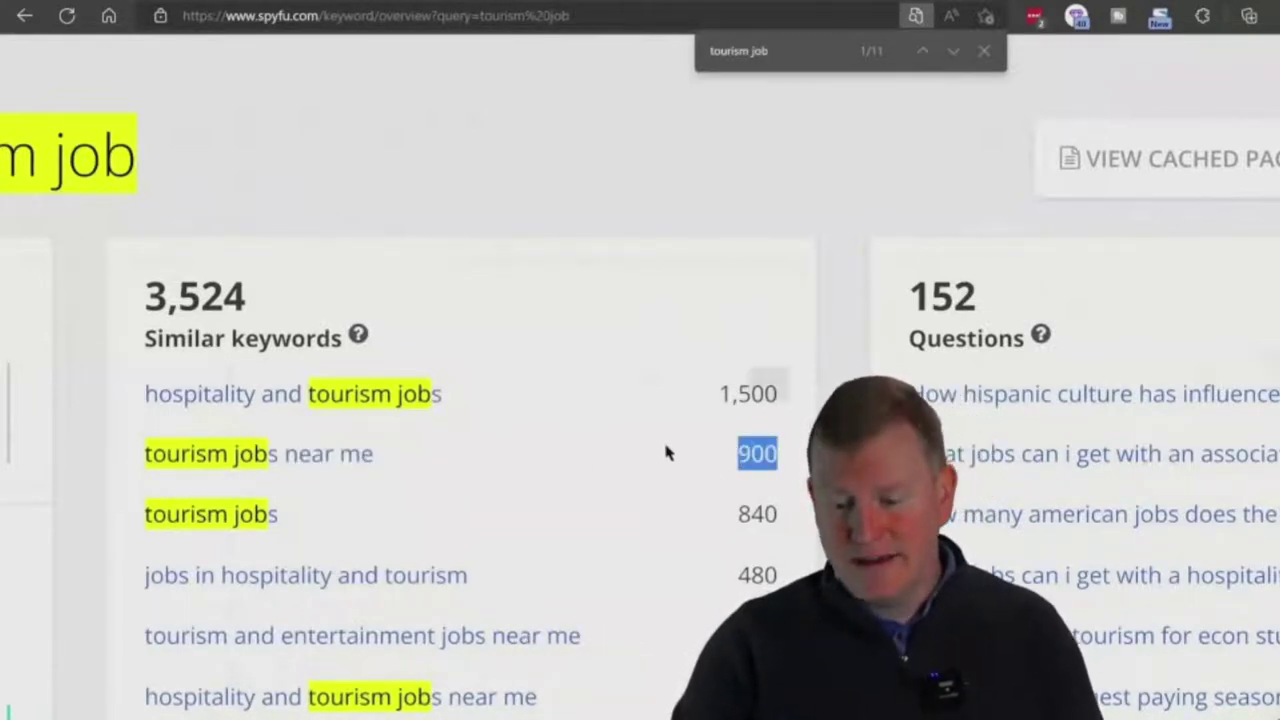
click(523, 478)
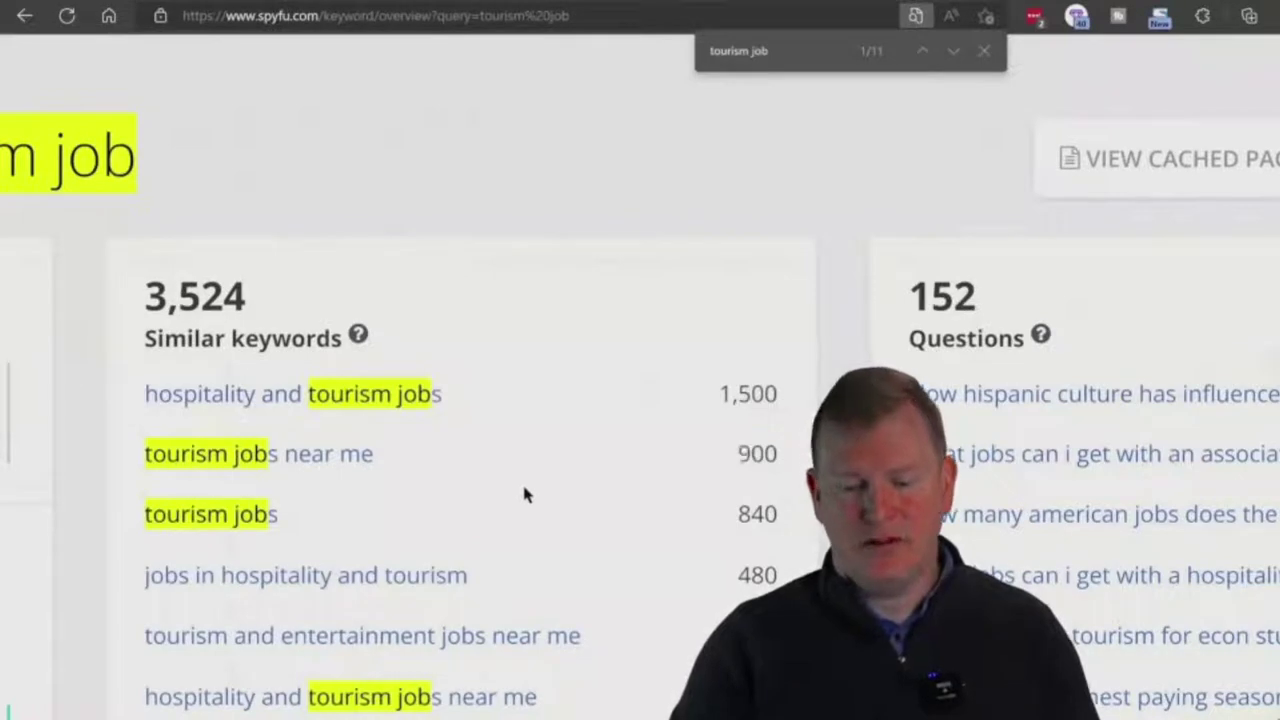
Highlight the search volume of "tourism jobs" and review the remaining similar keywords in the card.
double_click(768, 512)
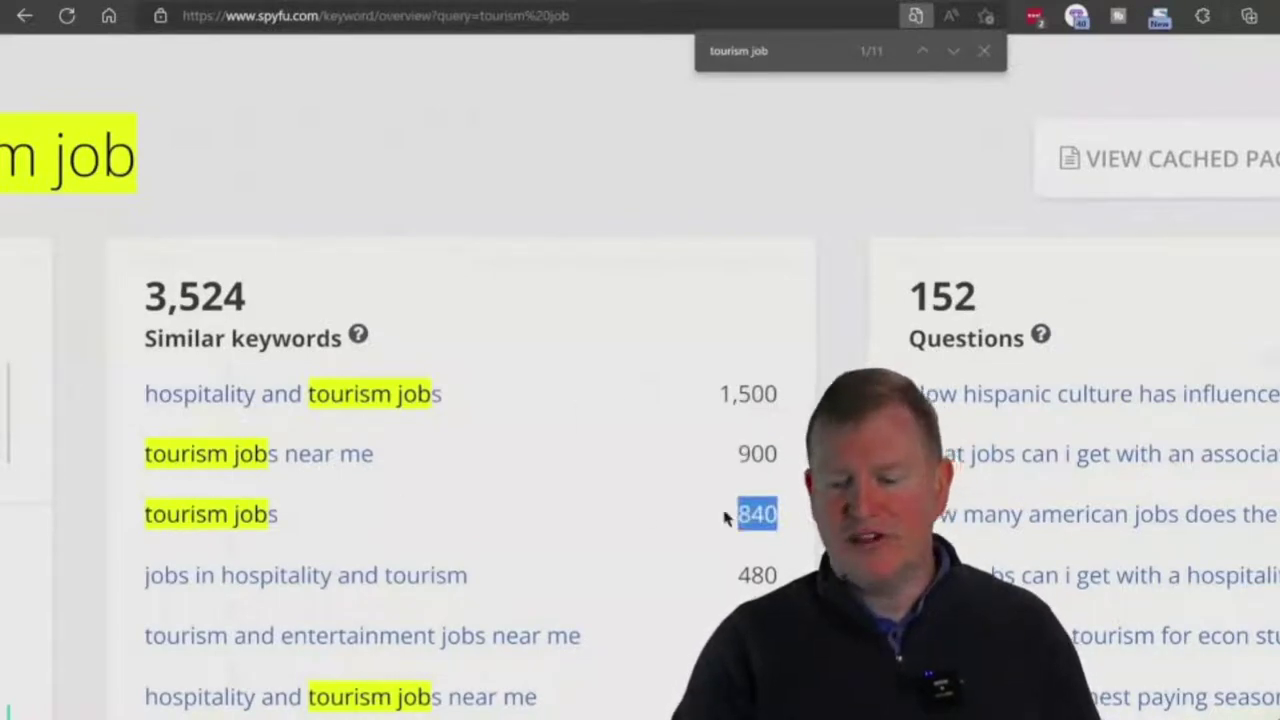
click(806, 530)
scroll(806, 530, down, 2)
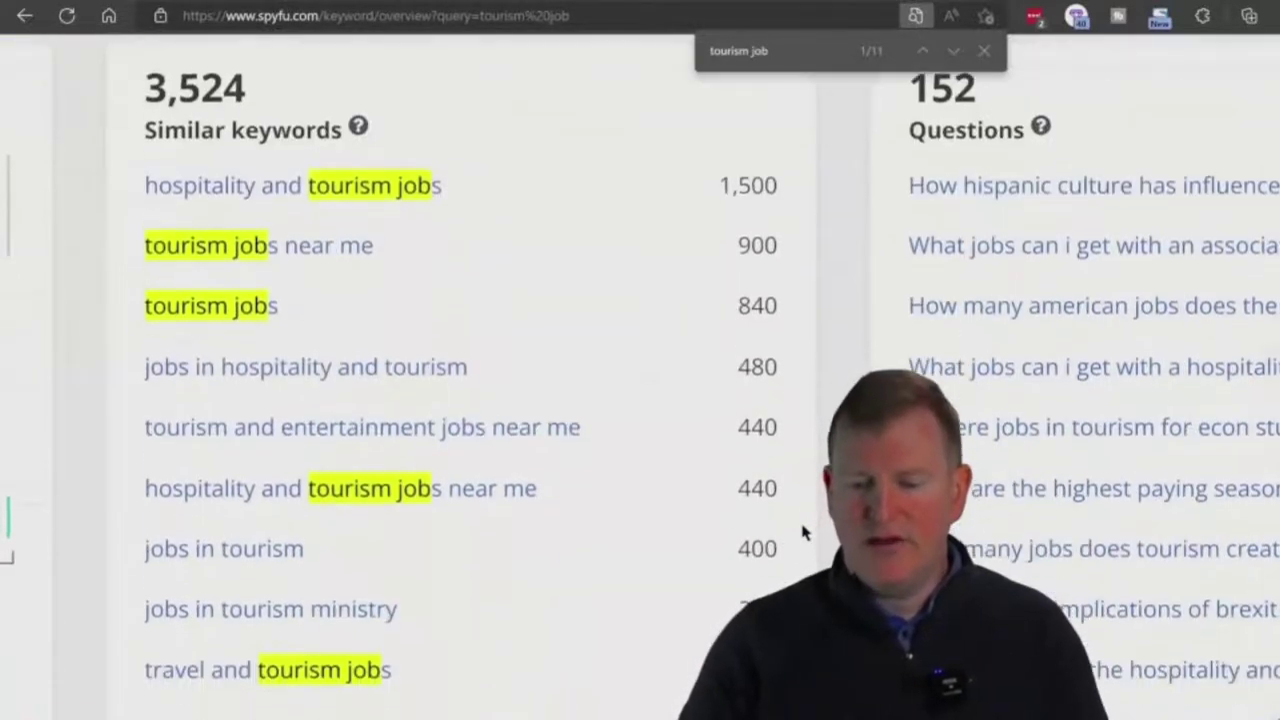
scroll(806, 530, down, 1)
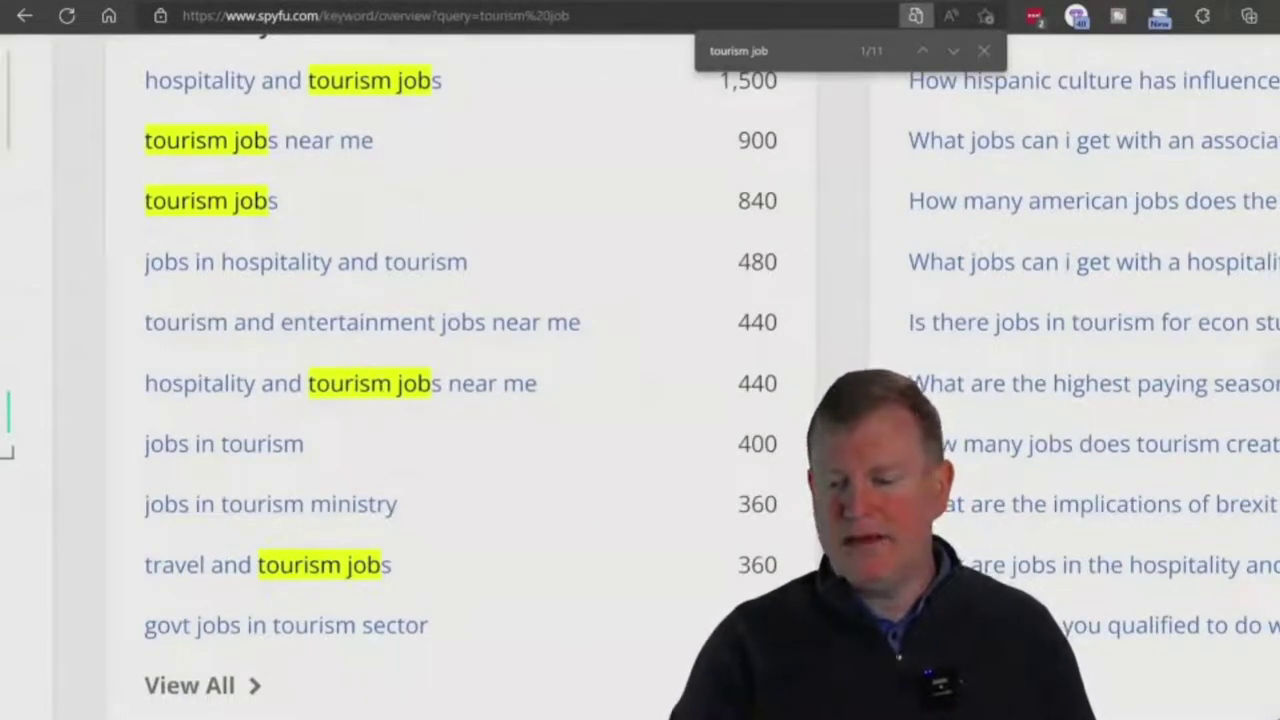
Reduce the page zoom and check the difficulty, advertisers and cost per click for "tourism job", highlighting the cost per click.
key(ctrl+minus)
key(ctrl+minus)
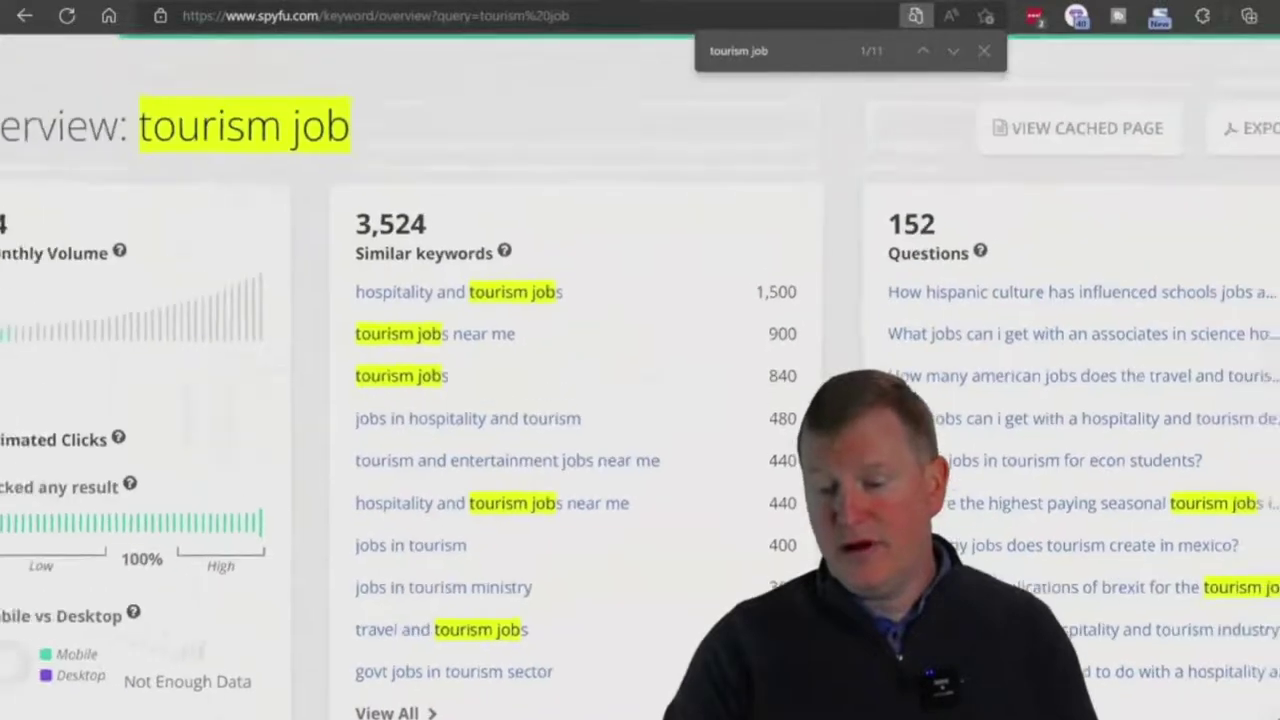
key(ctrl+minus)
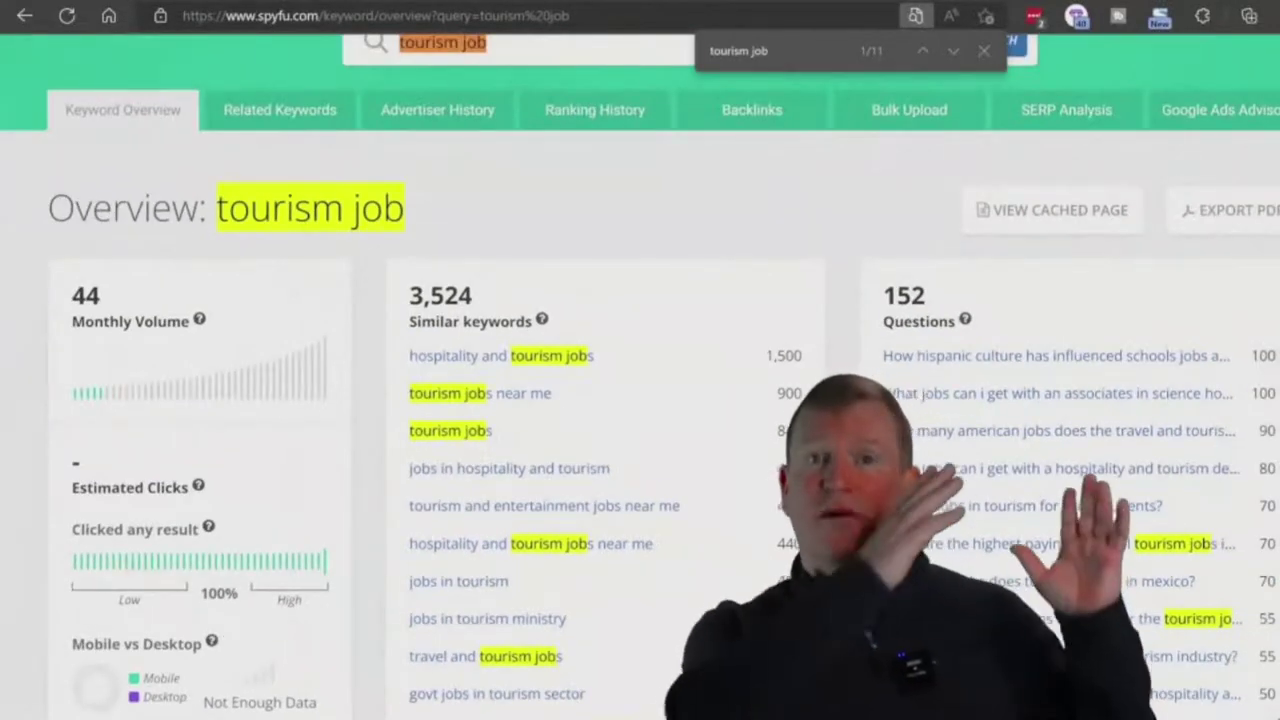
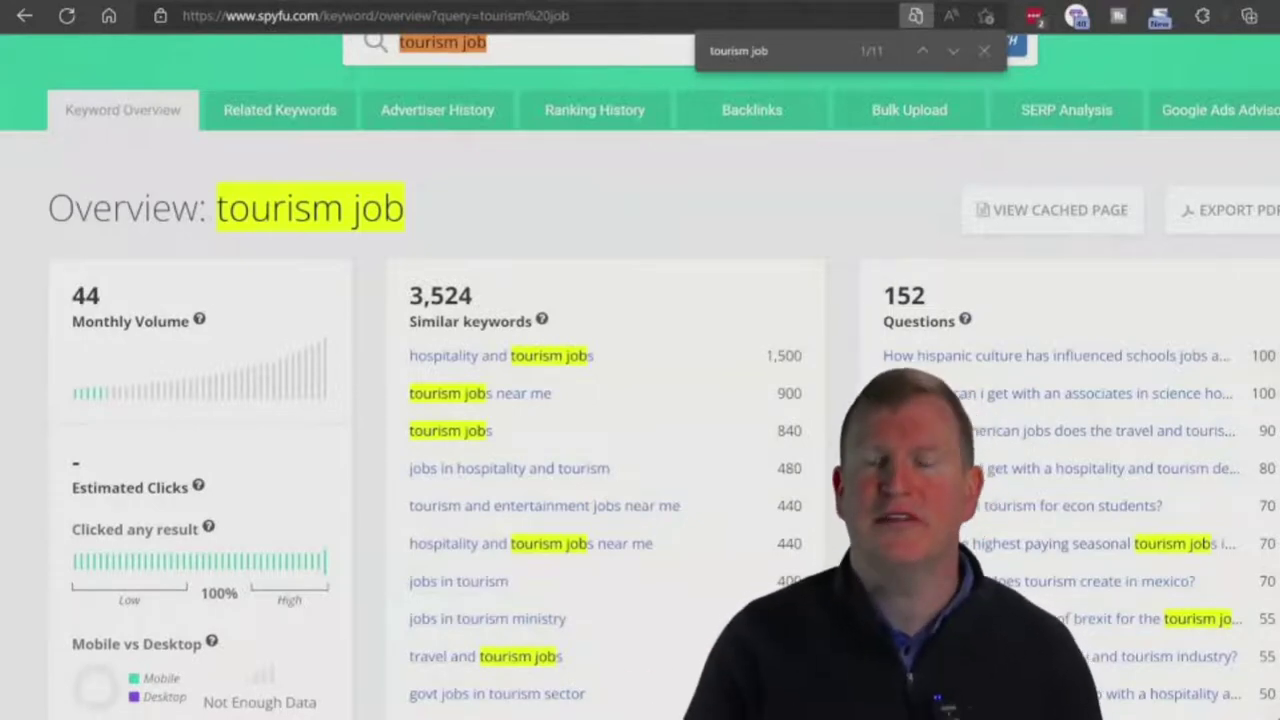
scroll(640, 400, down, 5)
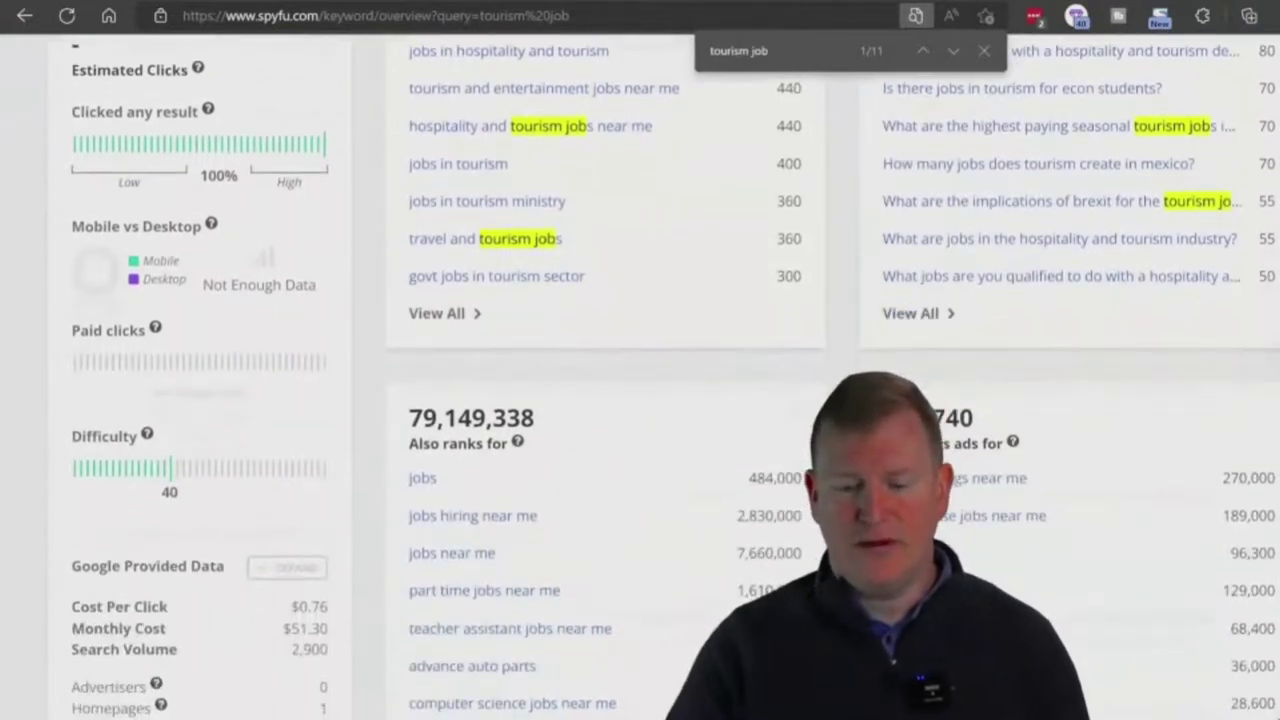
scroll(380, 676, down, 1)
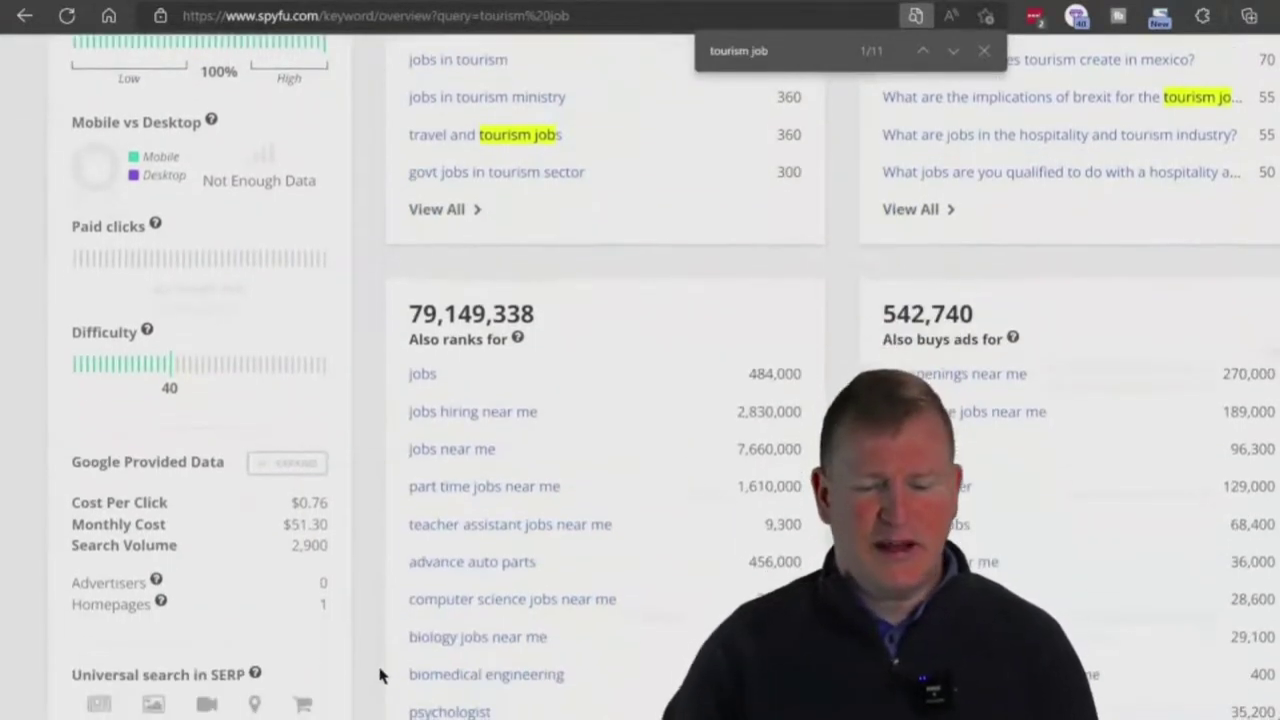
drag(73, 585, 142, 584)
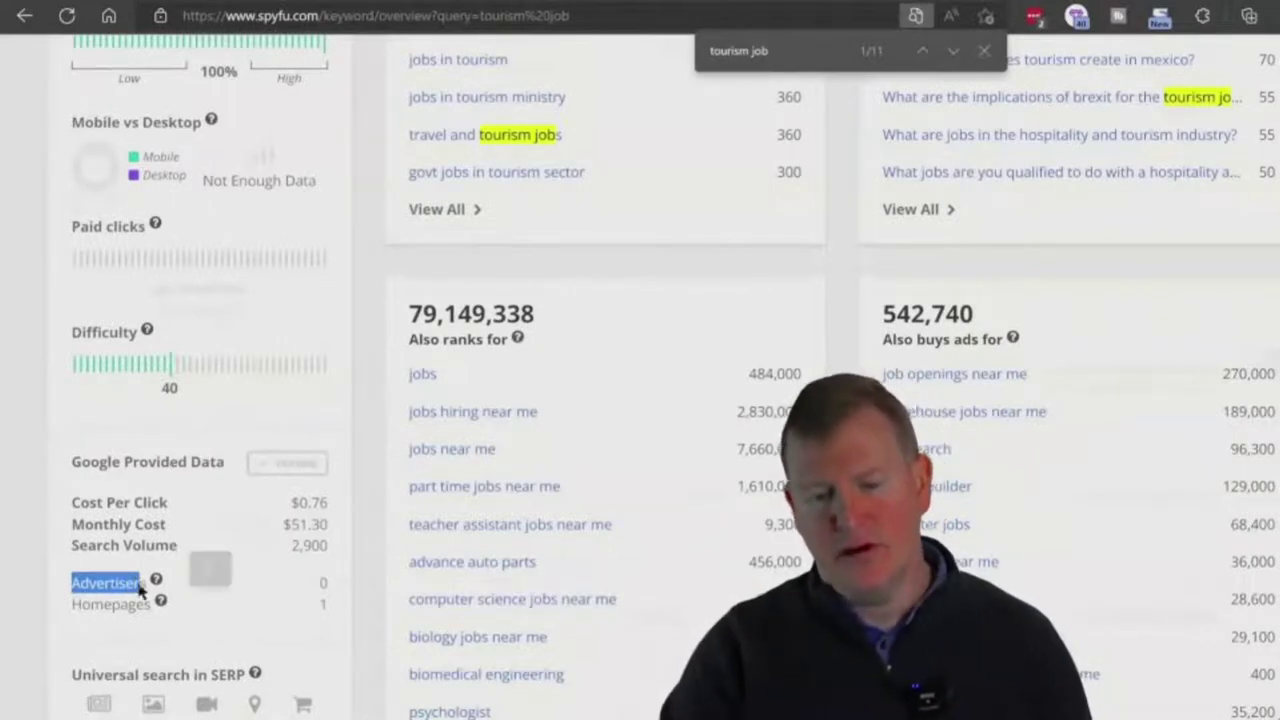
click(75, 505)
shift+click(320, 503)
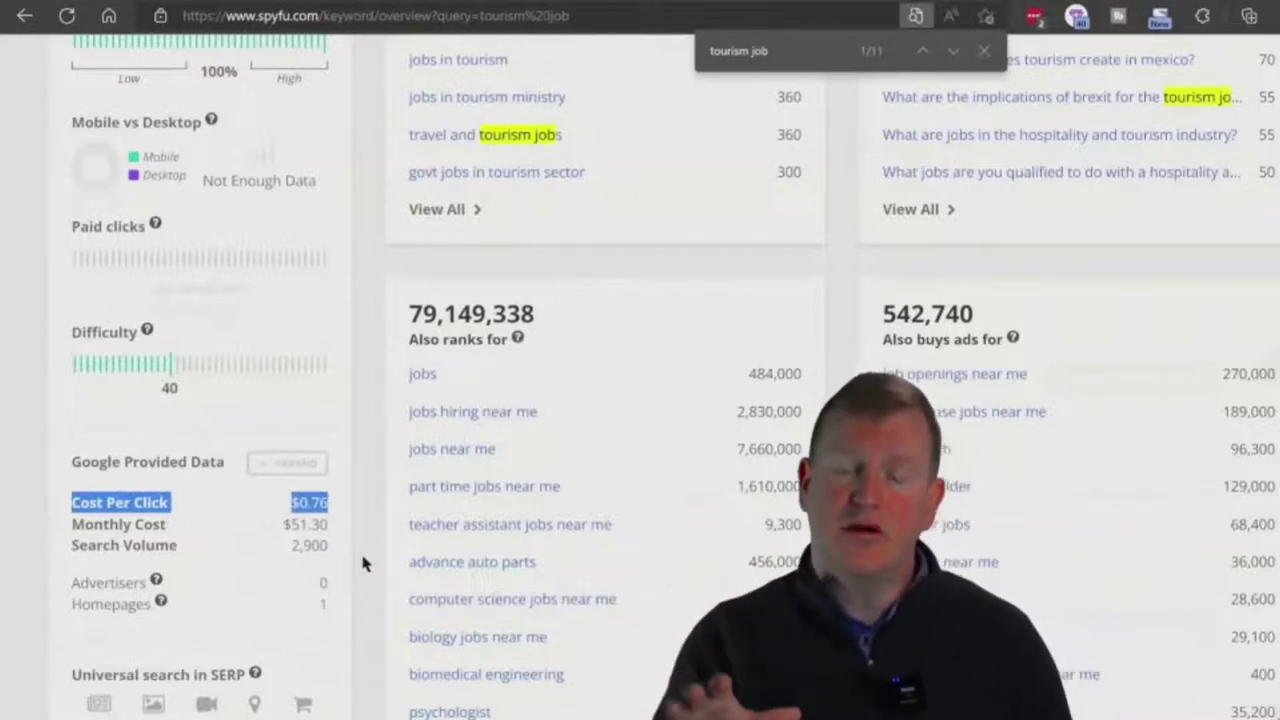
scroll(363, 563, up, 5)
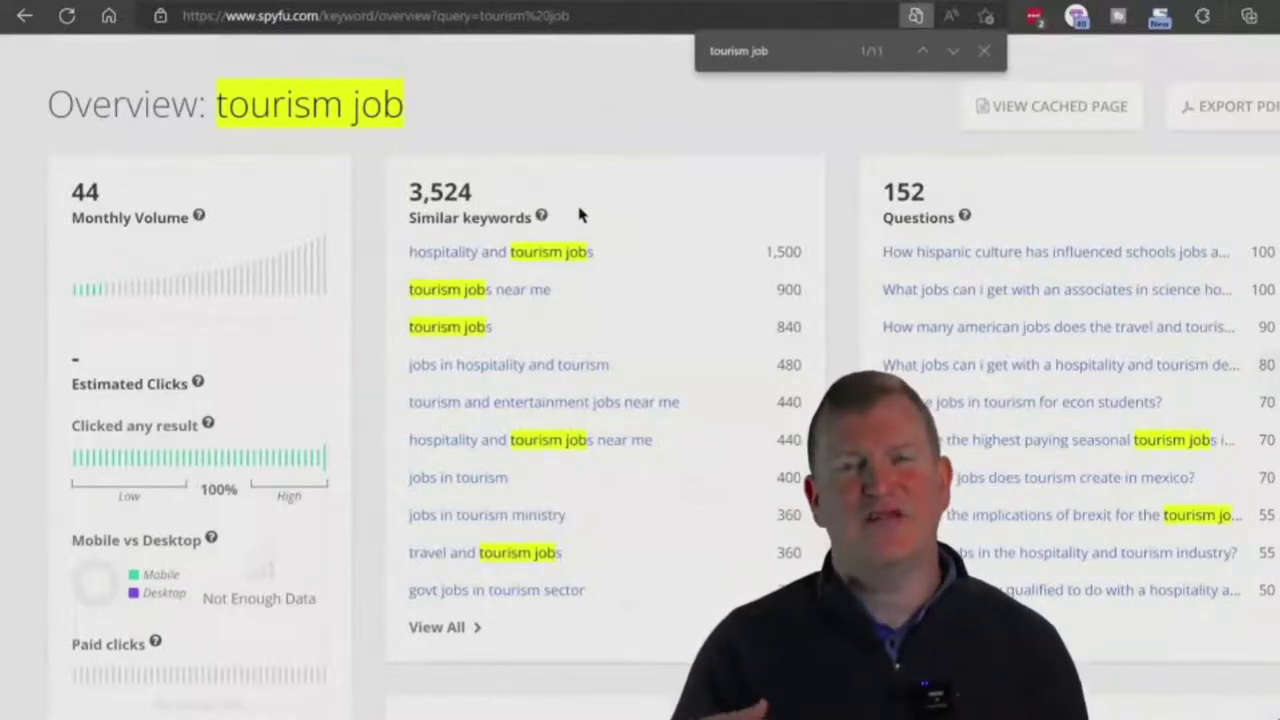
Close the page search and add tourismjob.com to the GoDaddy auction watchlist, signing in with the saved account credentials.
click(985, 51)
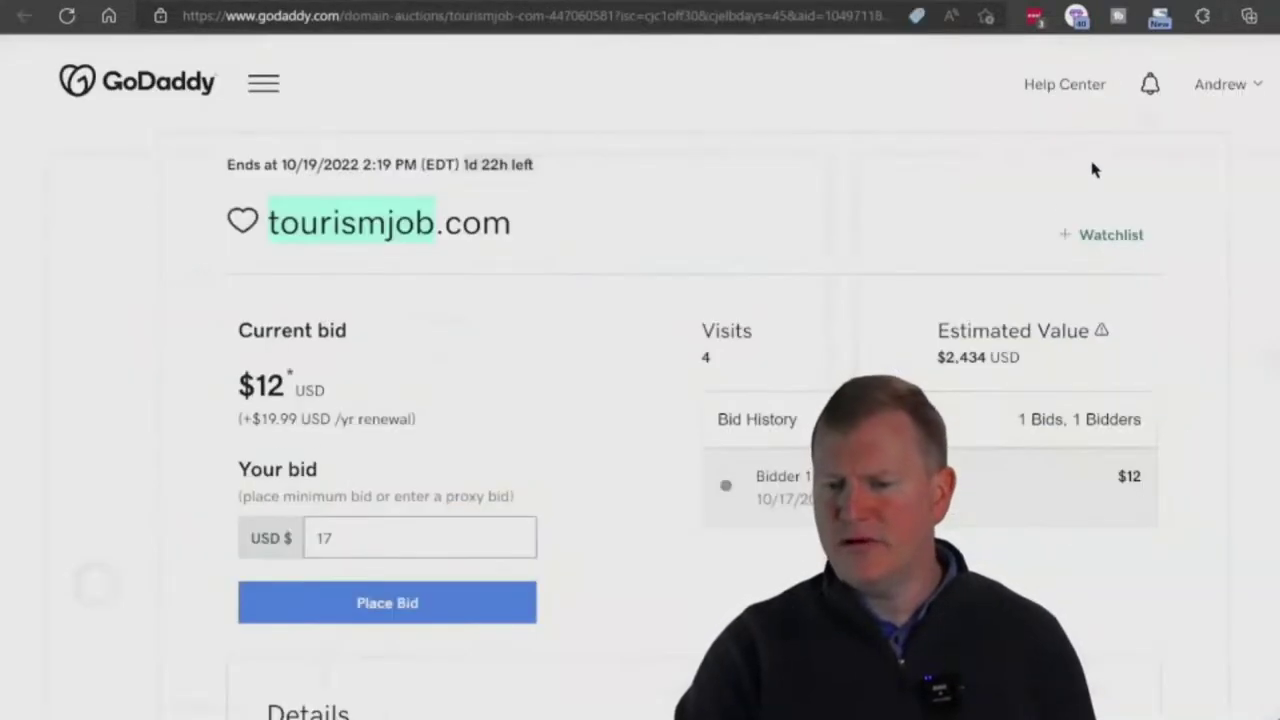
click(1089, 232)
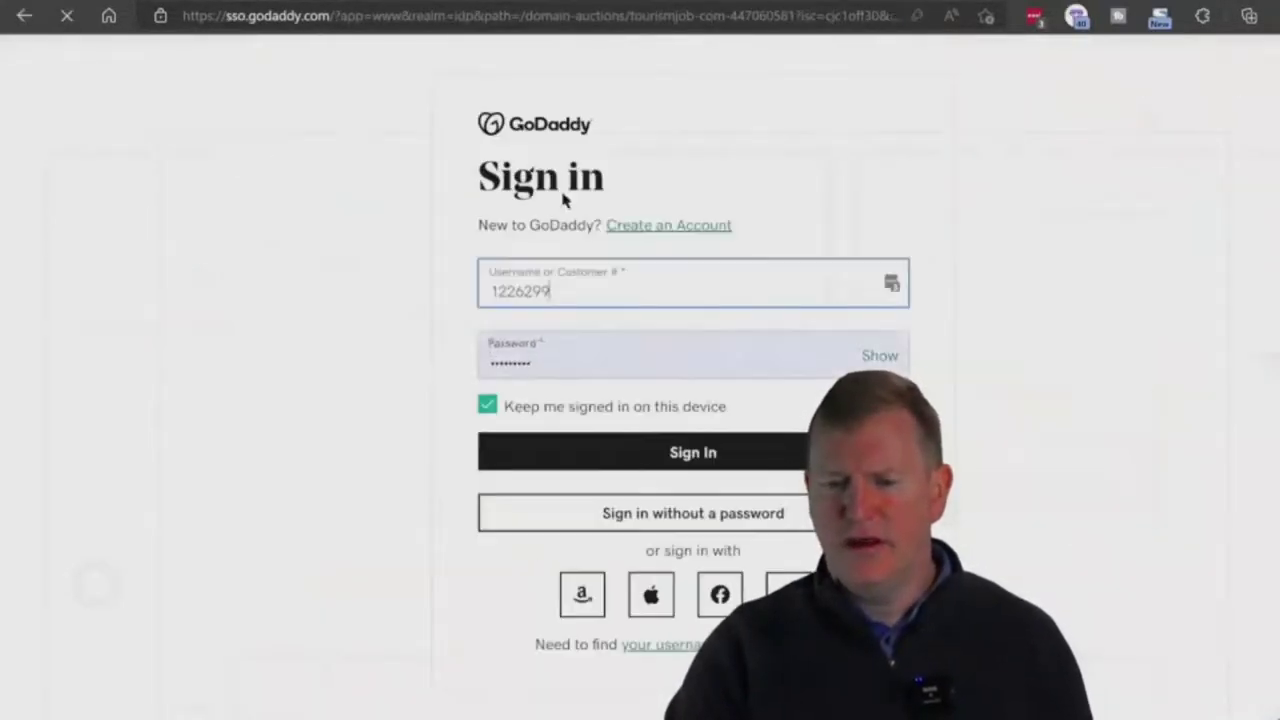
click(705, 455)
click(704, 404)
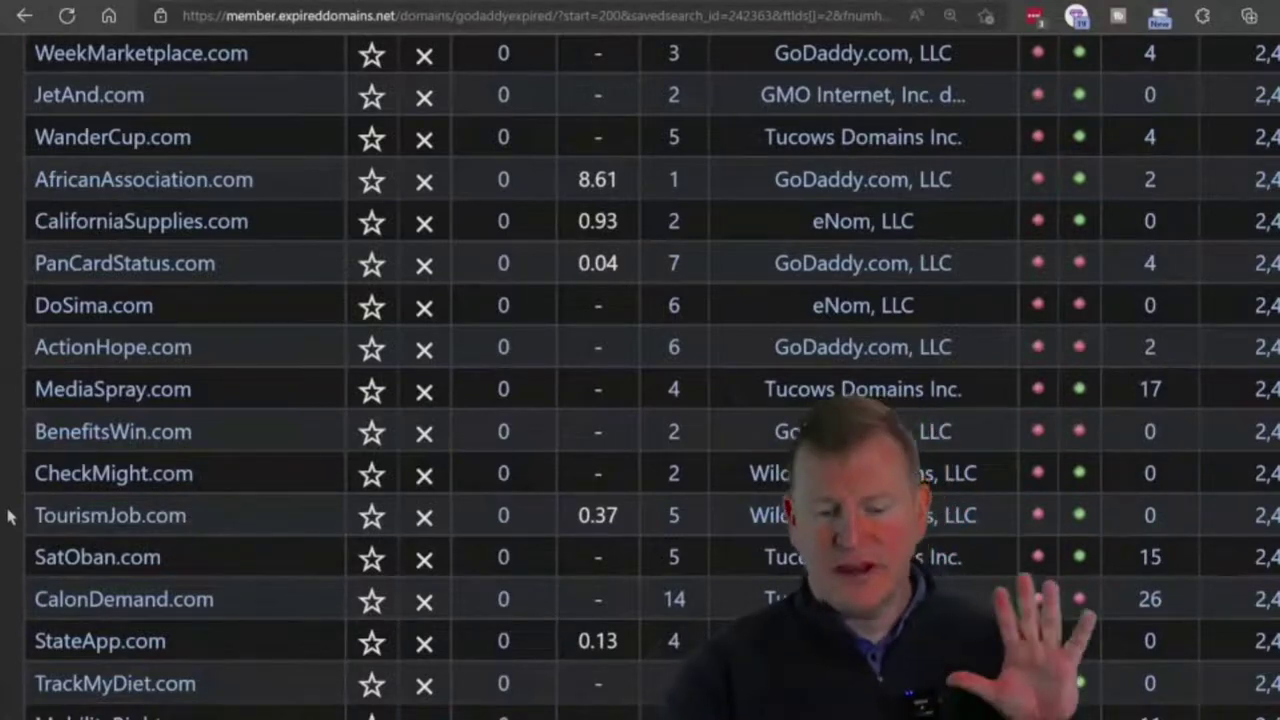
Scan the expired domains listed after TourismJob.com for promising names and open the auction listing for ContentPack.com.
scroll(8, 516, down, 10)
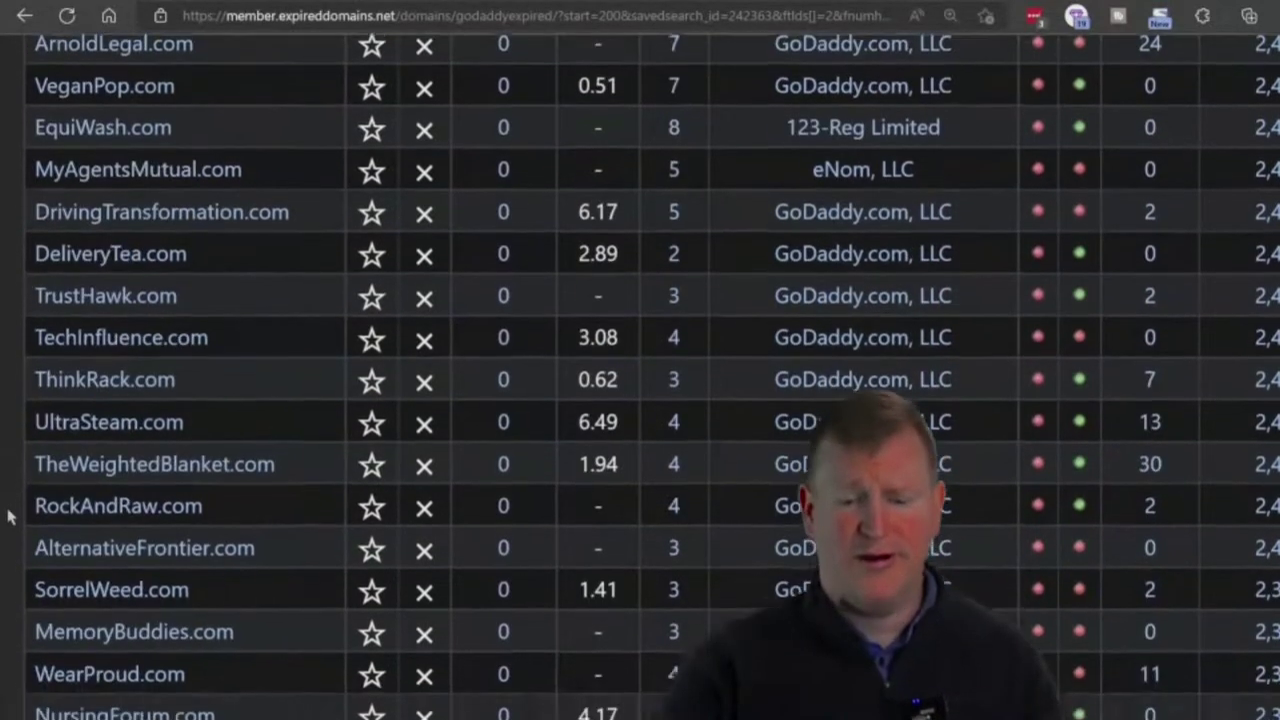
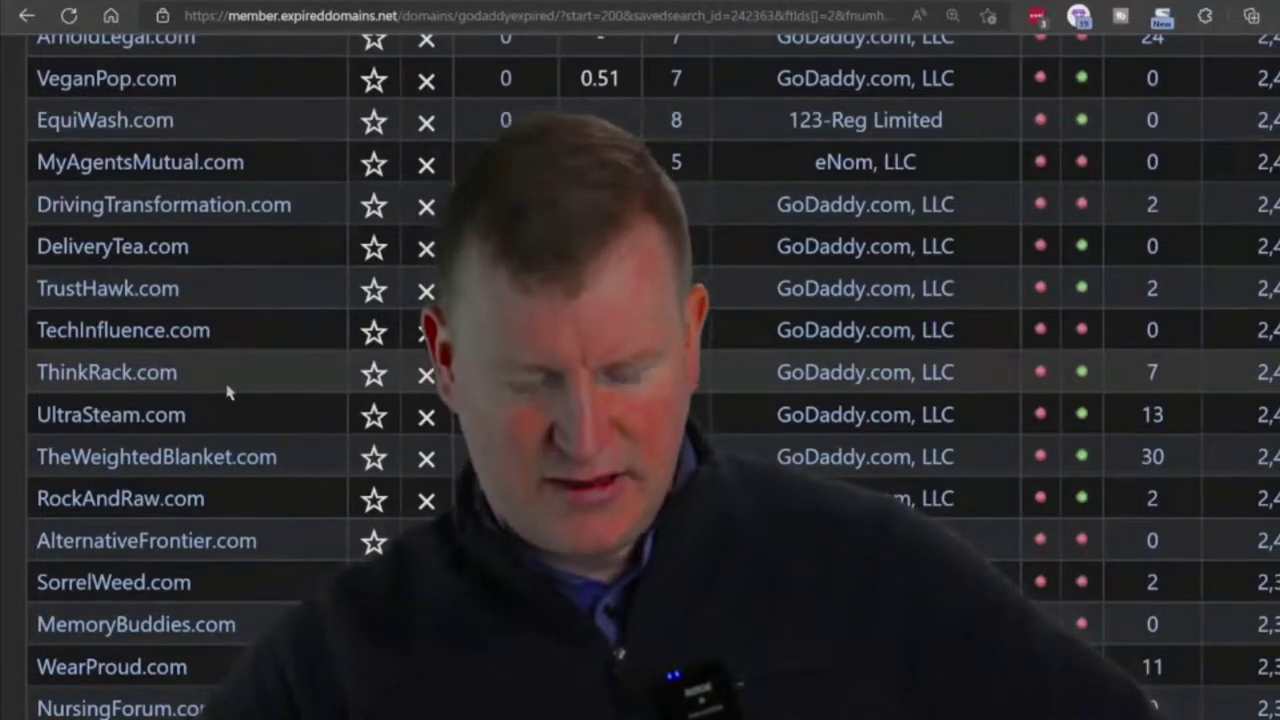
scroll(228, 392, down, 2)
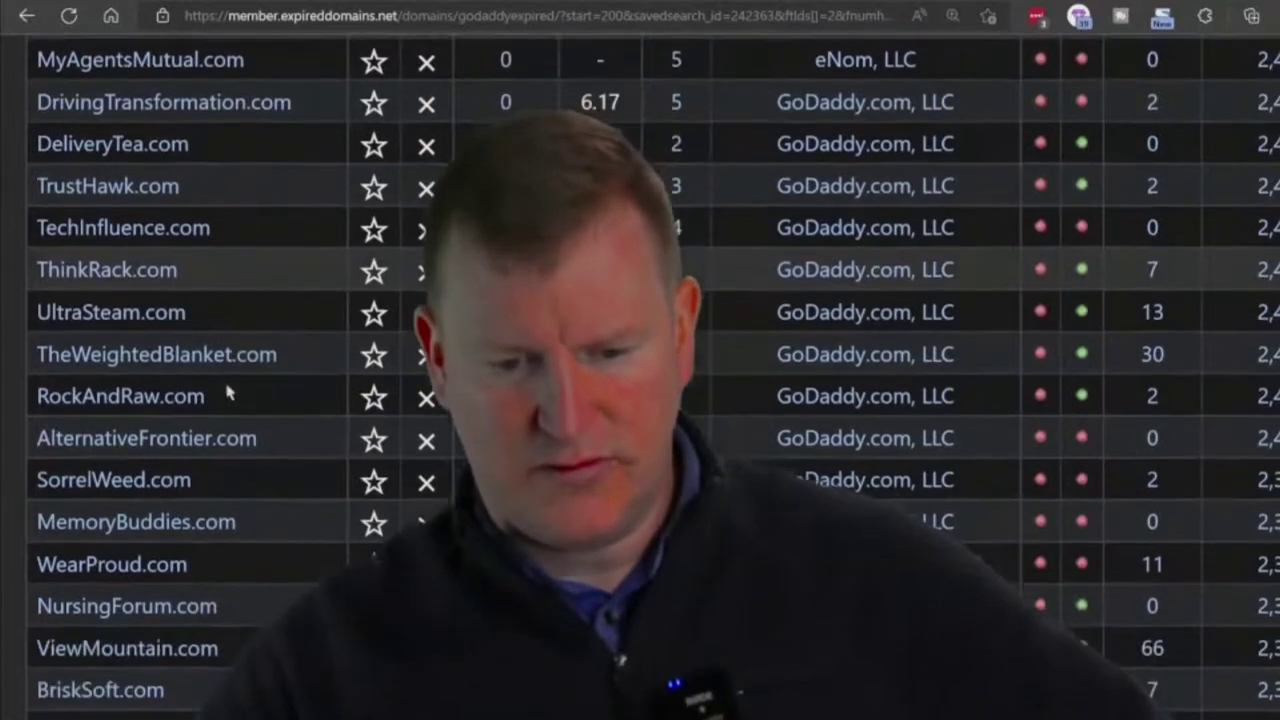
scroll(228, 392, down, 1)
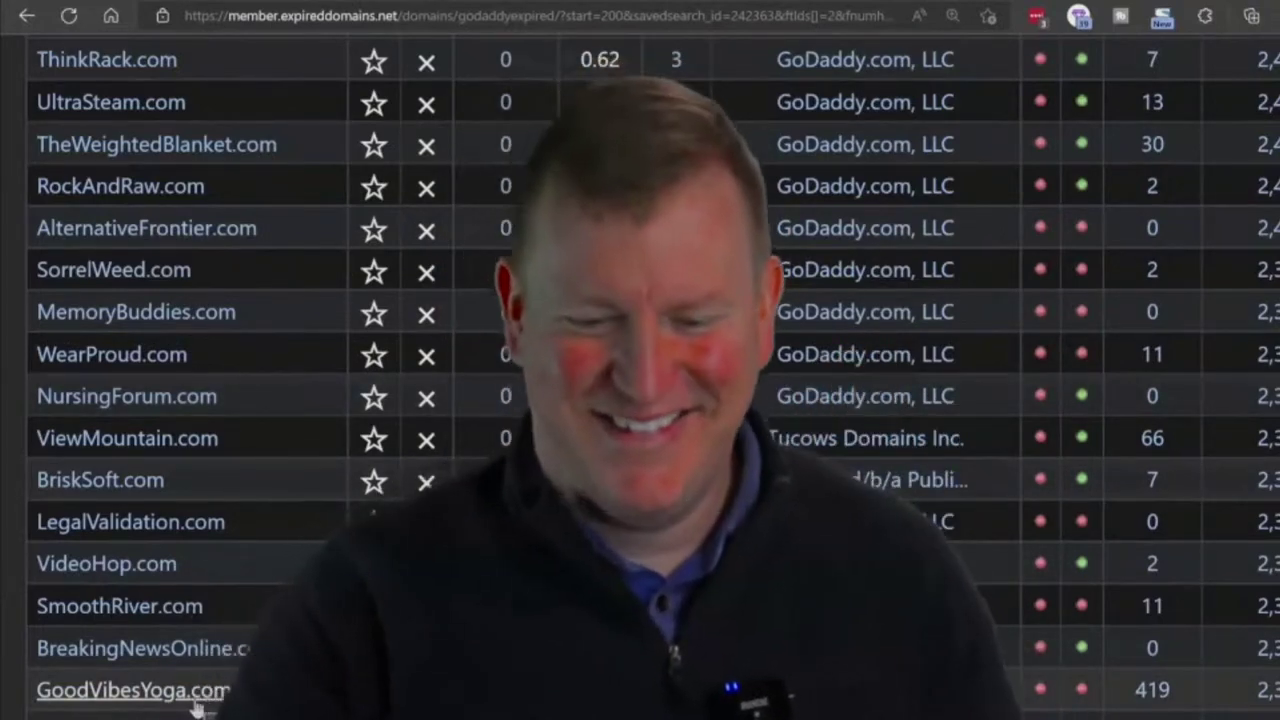
scroll(196, 708, down, 5)
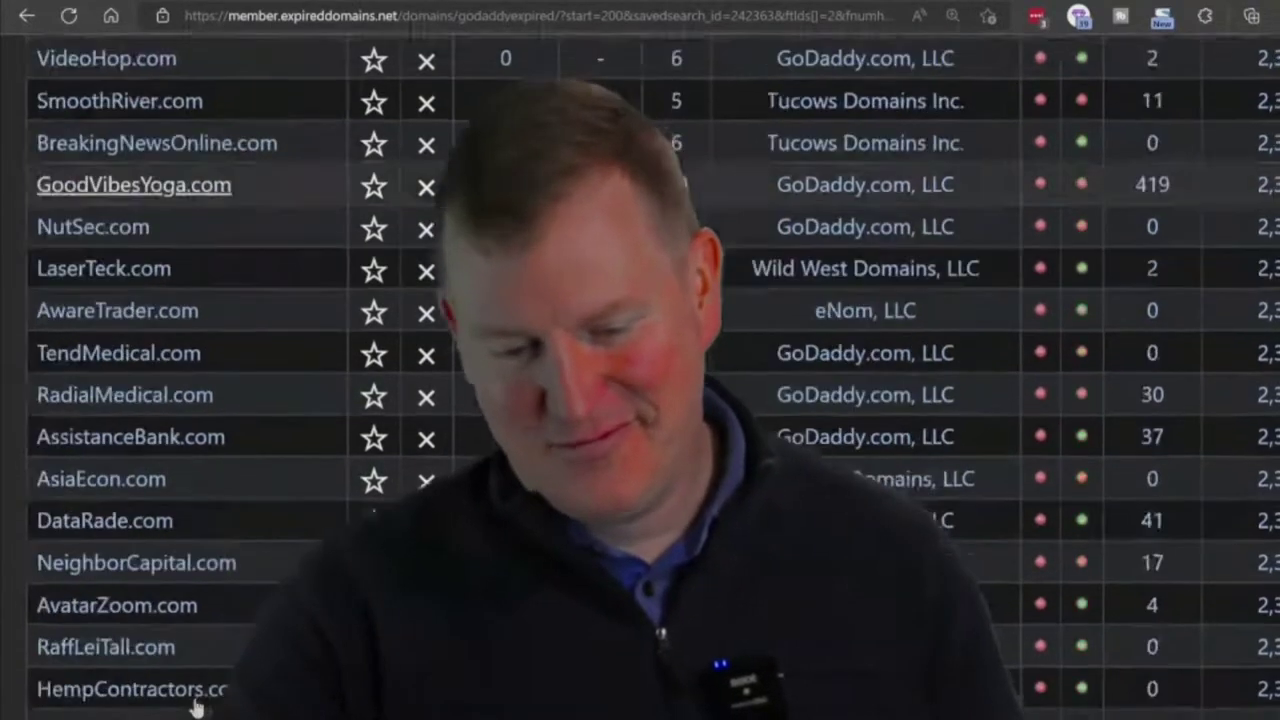
scroll(196, 708, down, 2)
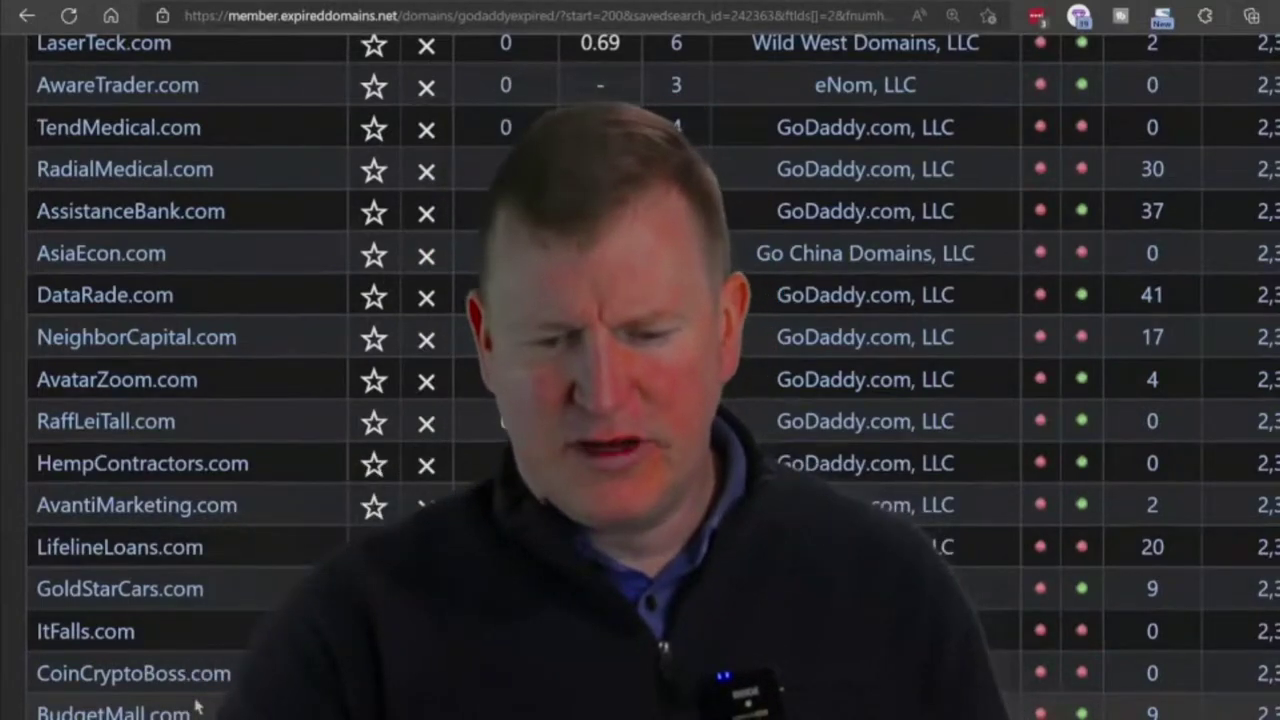
scroll(196, 706, down, 7)
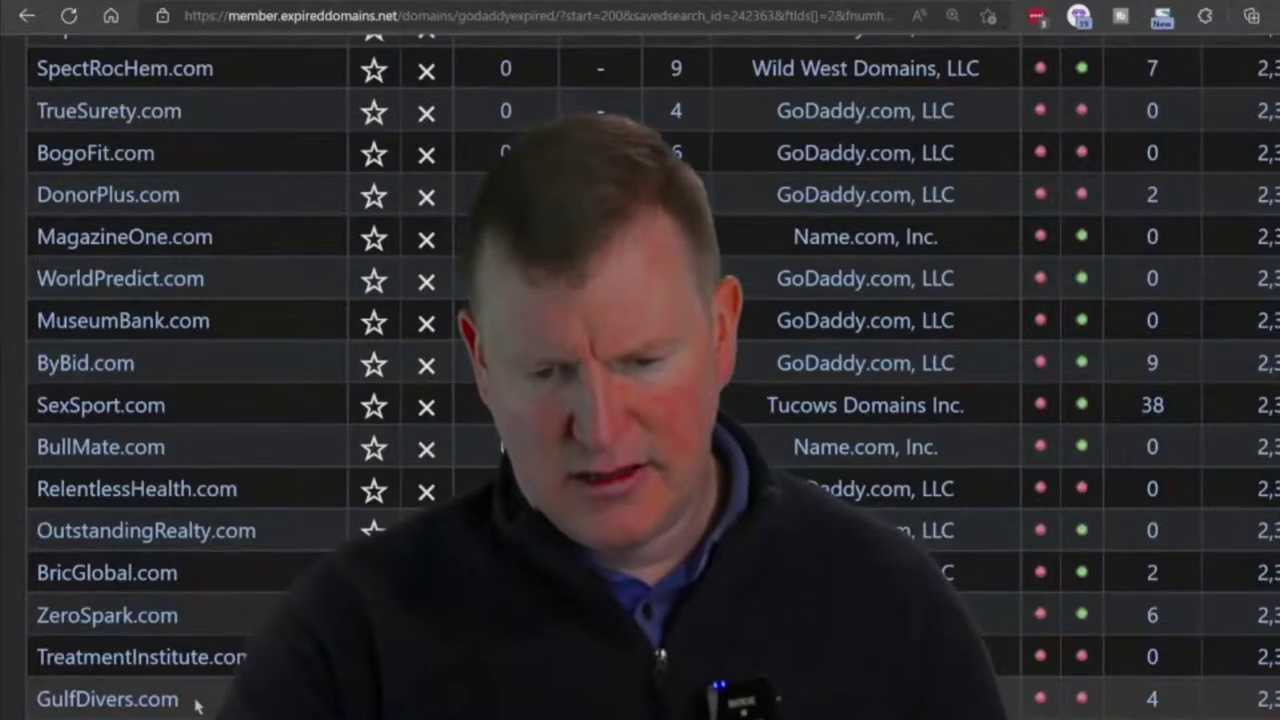
scroll(197, 706, down, 7)
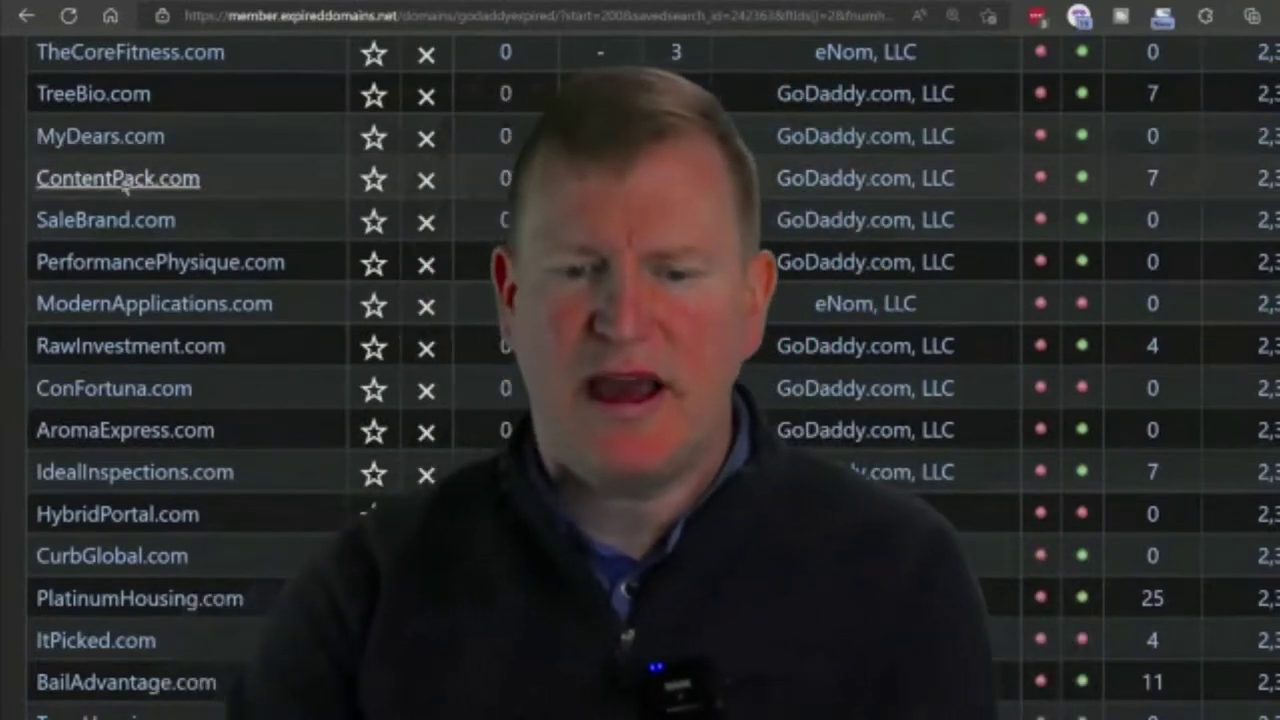
click(123, 183)
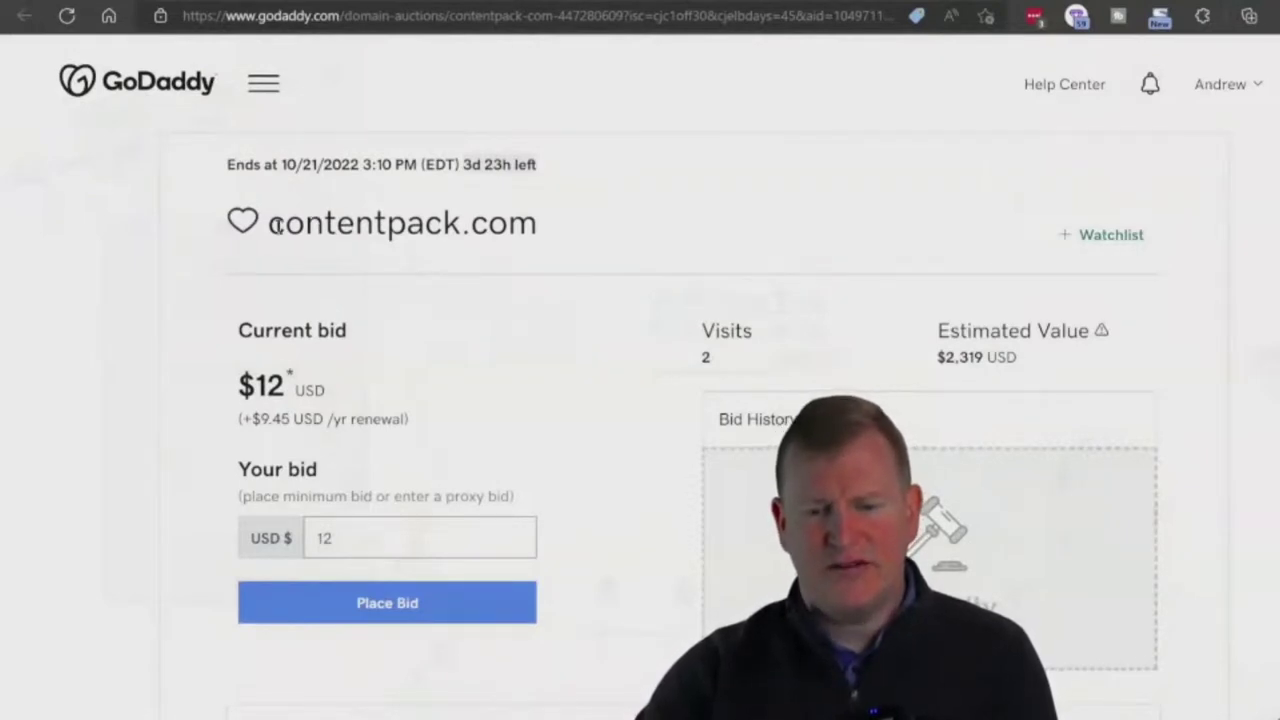
Copy the name "contentpack" from the auction listing and look up the keyword "content pack" in SpyFu.
drag(272, 226, 425, 234)
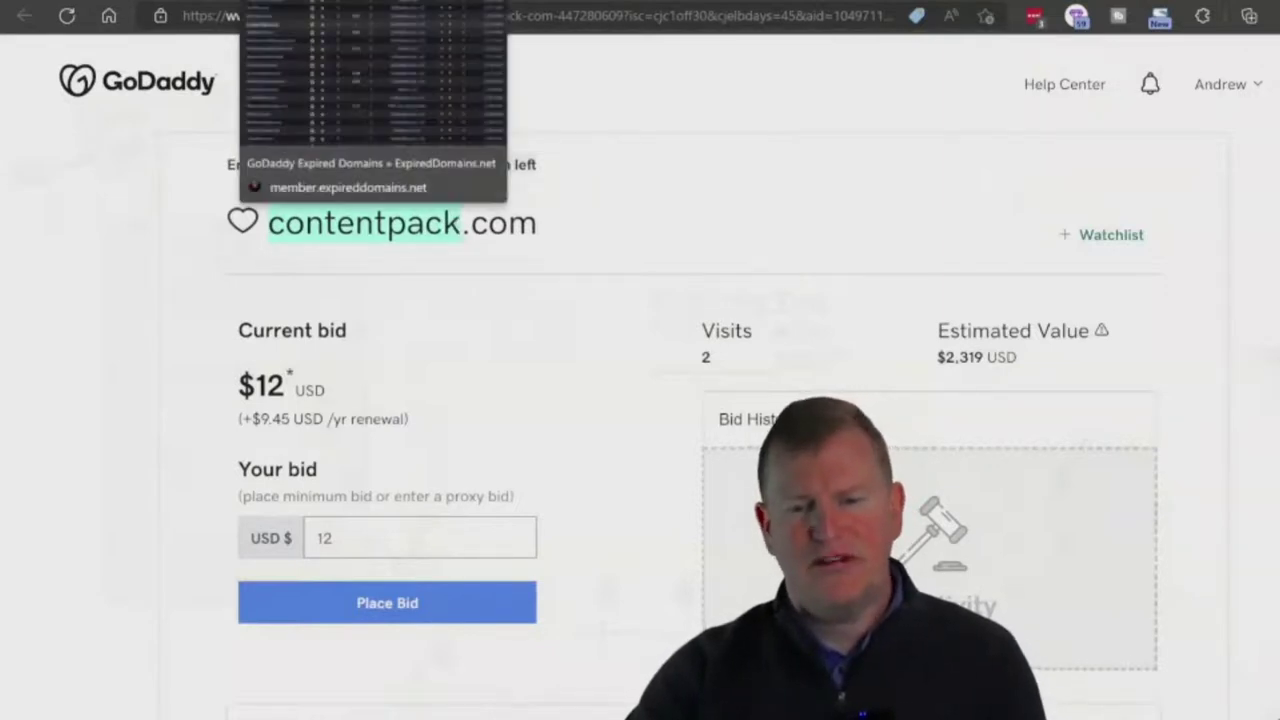
click(150, 2)
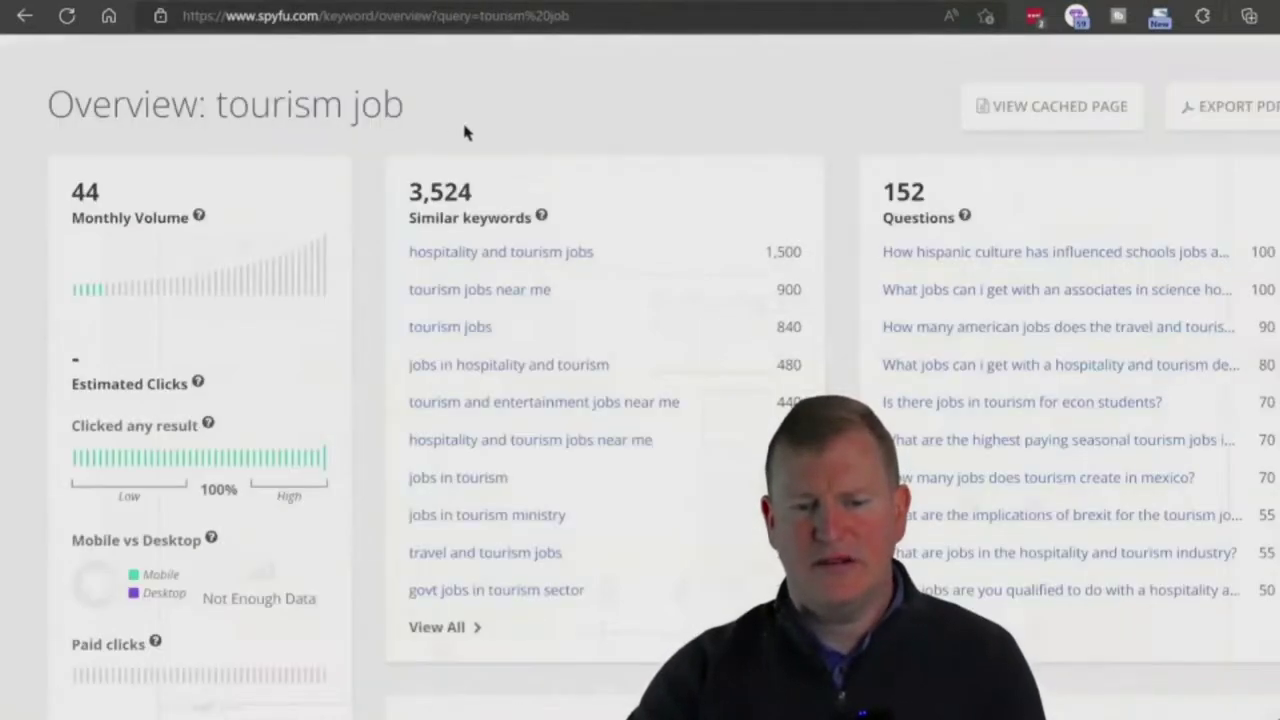
scroll(462, 122, up, 3)
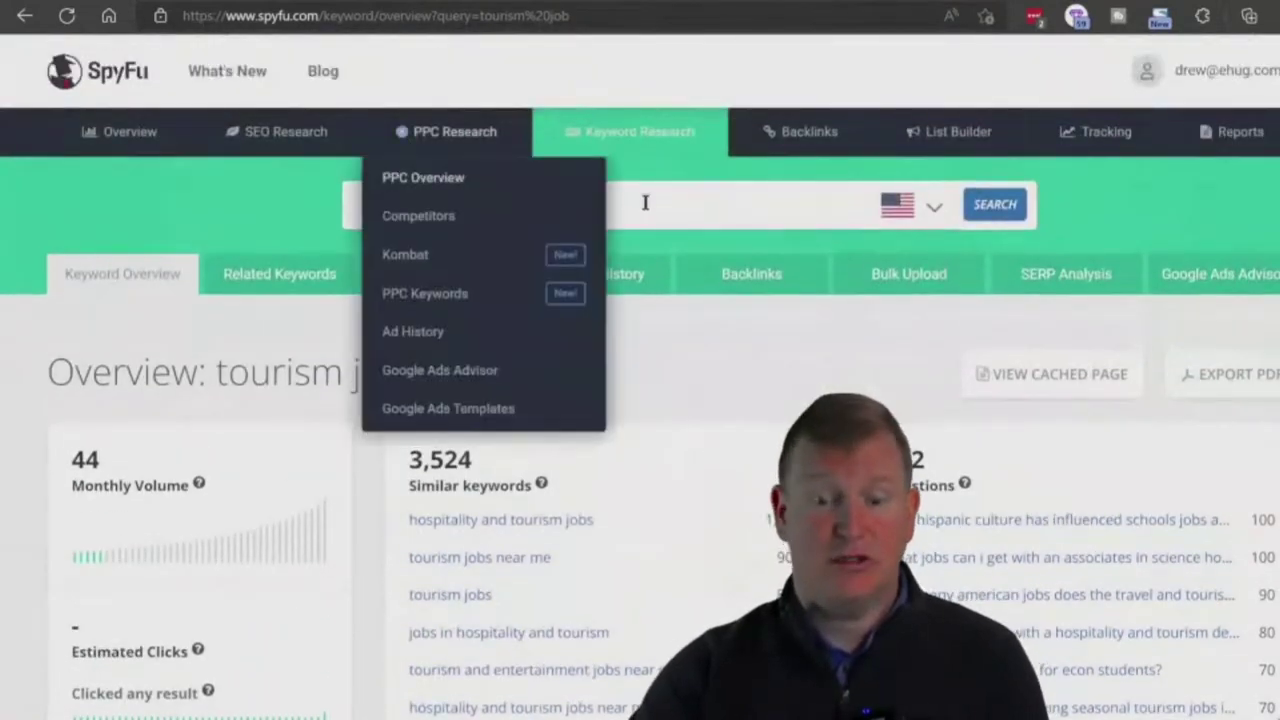
click(531, 208)
drag(531, 211, 337, 206)
text(contentpack)
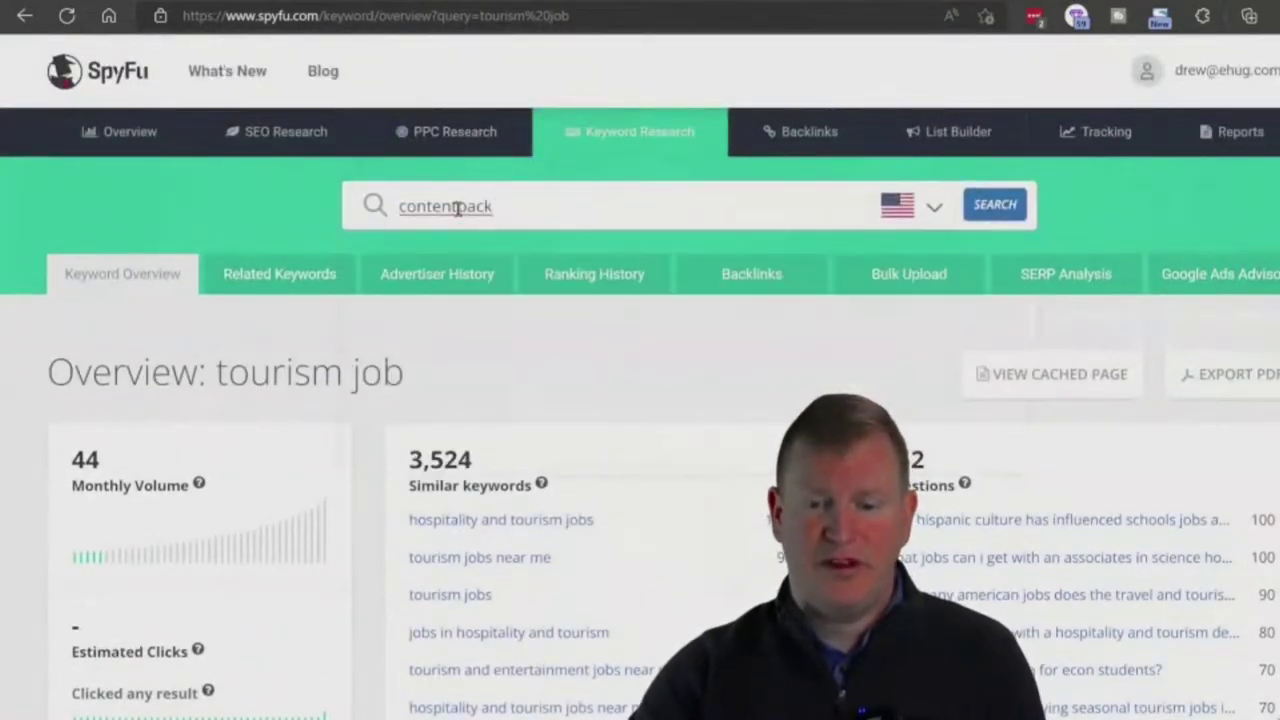
click(457, 208)
key(Return)
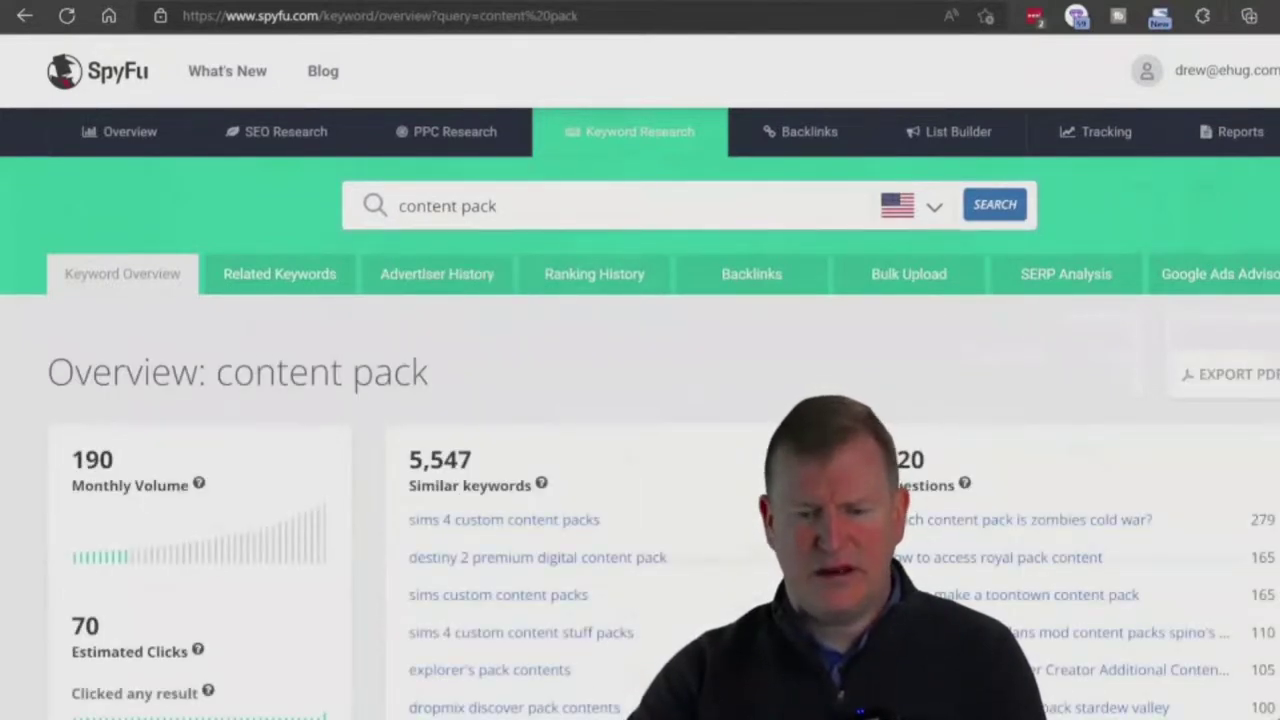
Review the monthly volume, similar keywords, questions and difficulty for "content pack".
scroll(640, 375, down, 3)
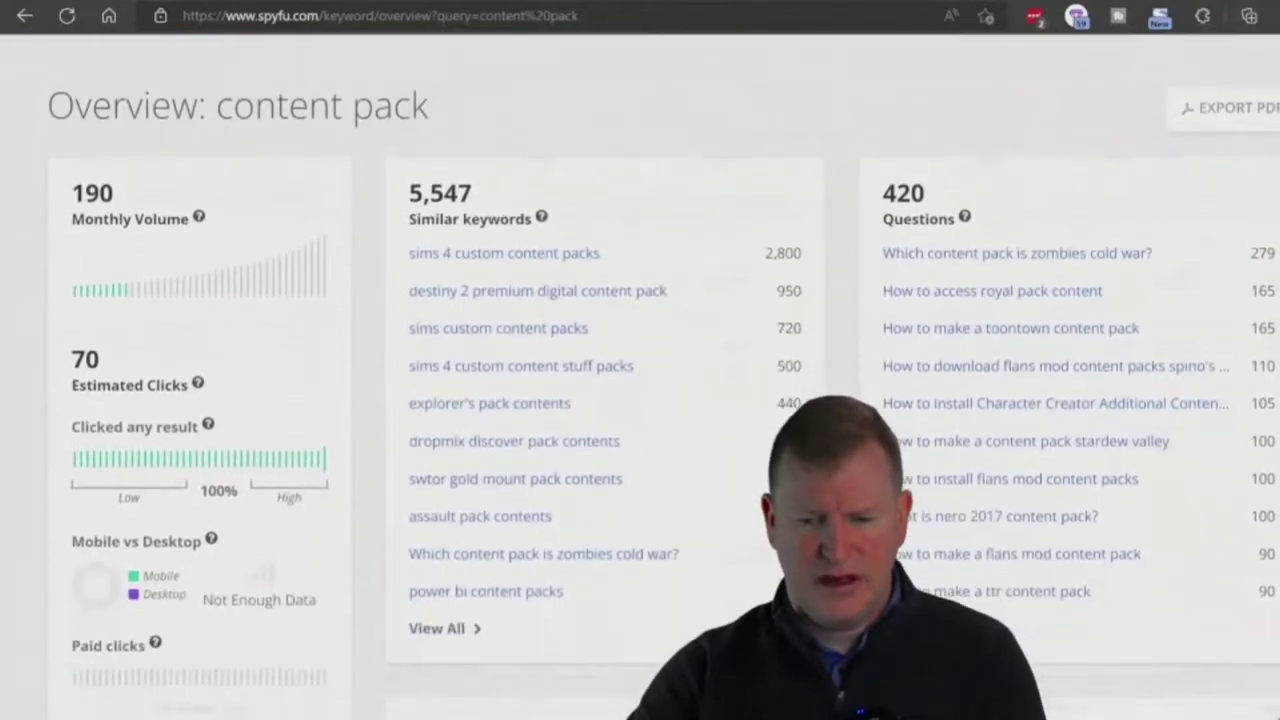
scroll(638, 255, down, 1)
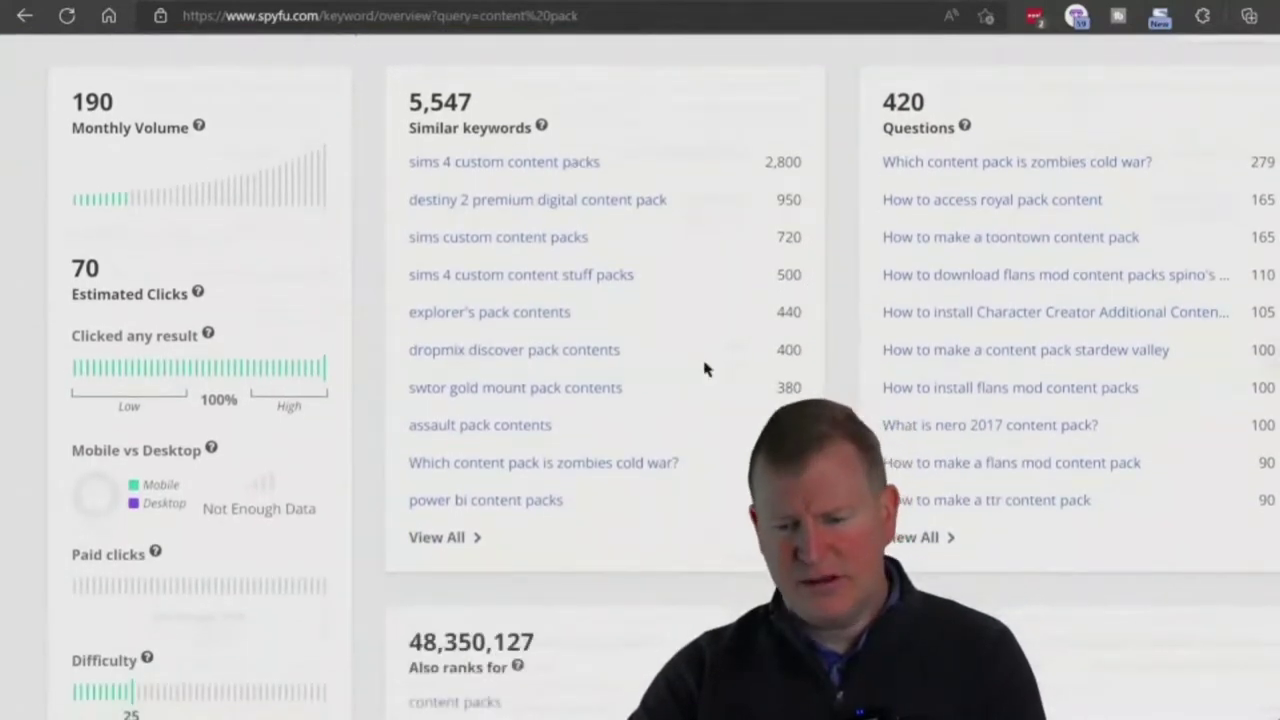
scroll(640, 375, down, 4)
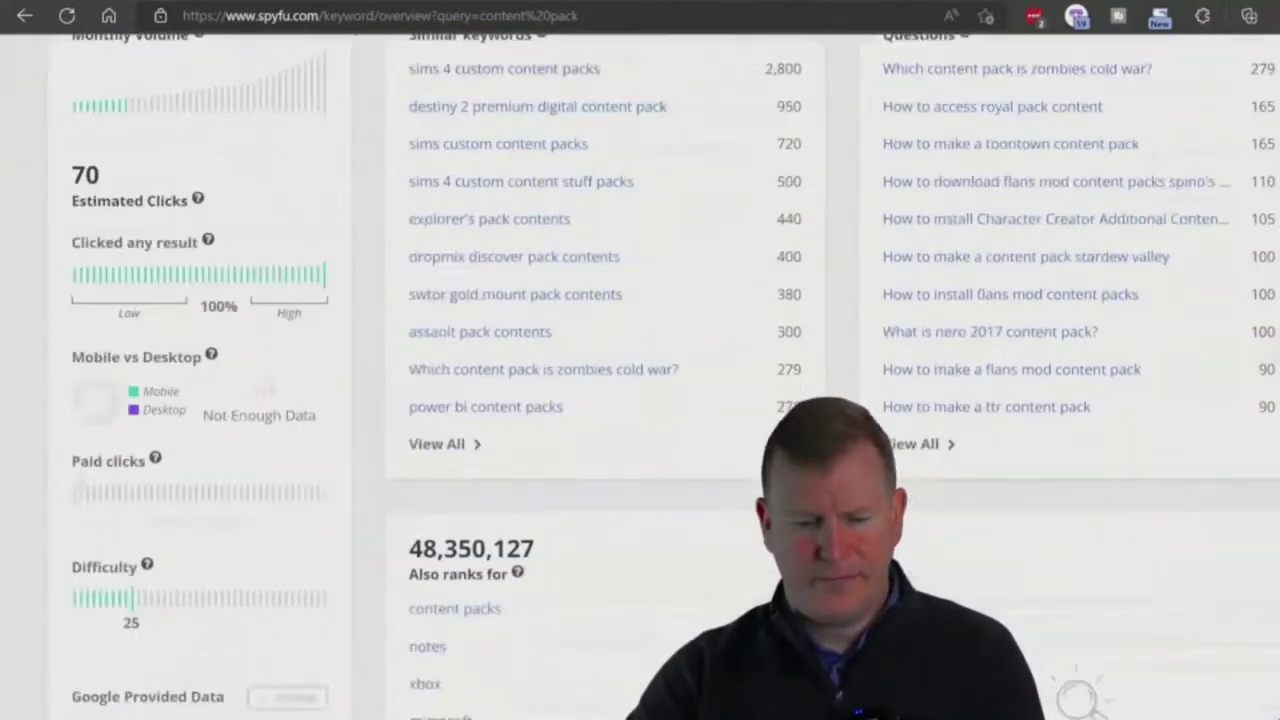
scroll(640, 375, up, 1)
scroll(640, 375, up, 7)
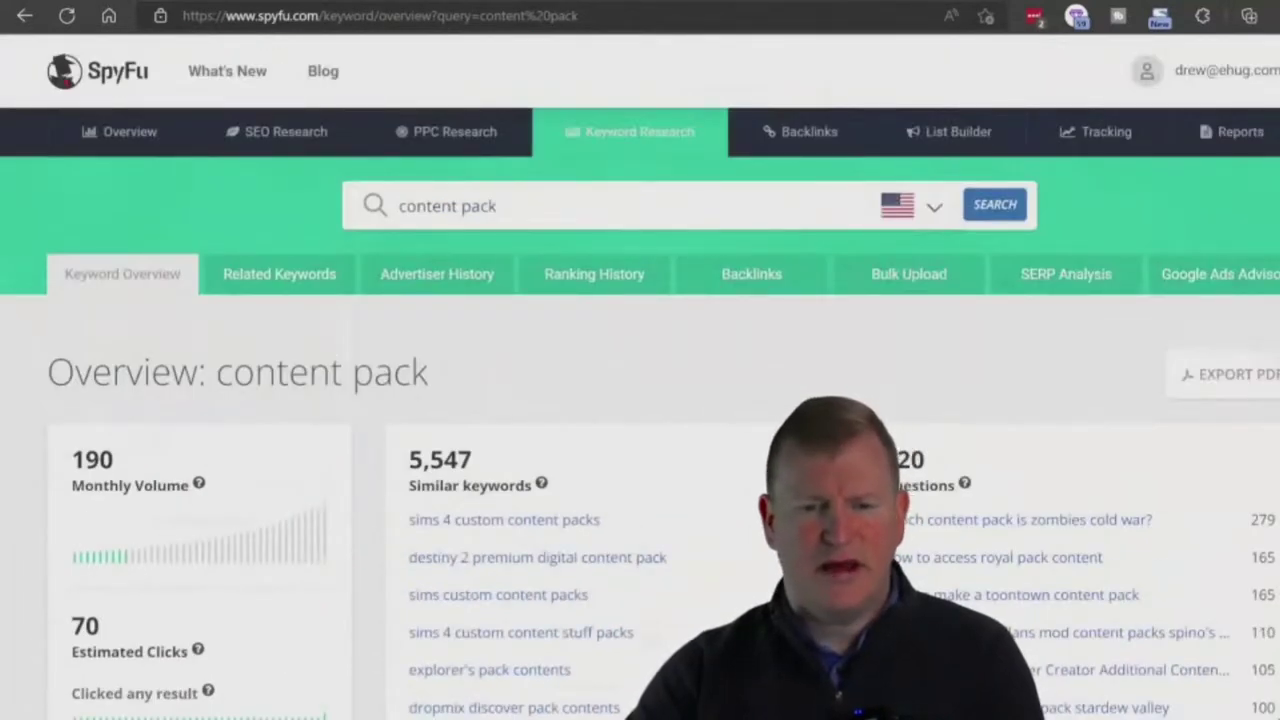
Return to the expired domains list and scan the names after ContentPack.com through to the end of the page.
key(ctrl+Tab)
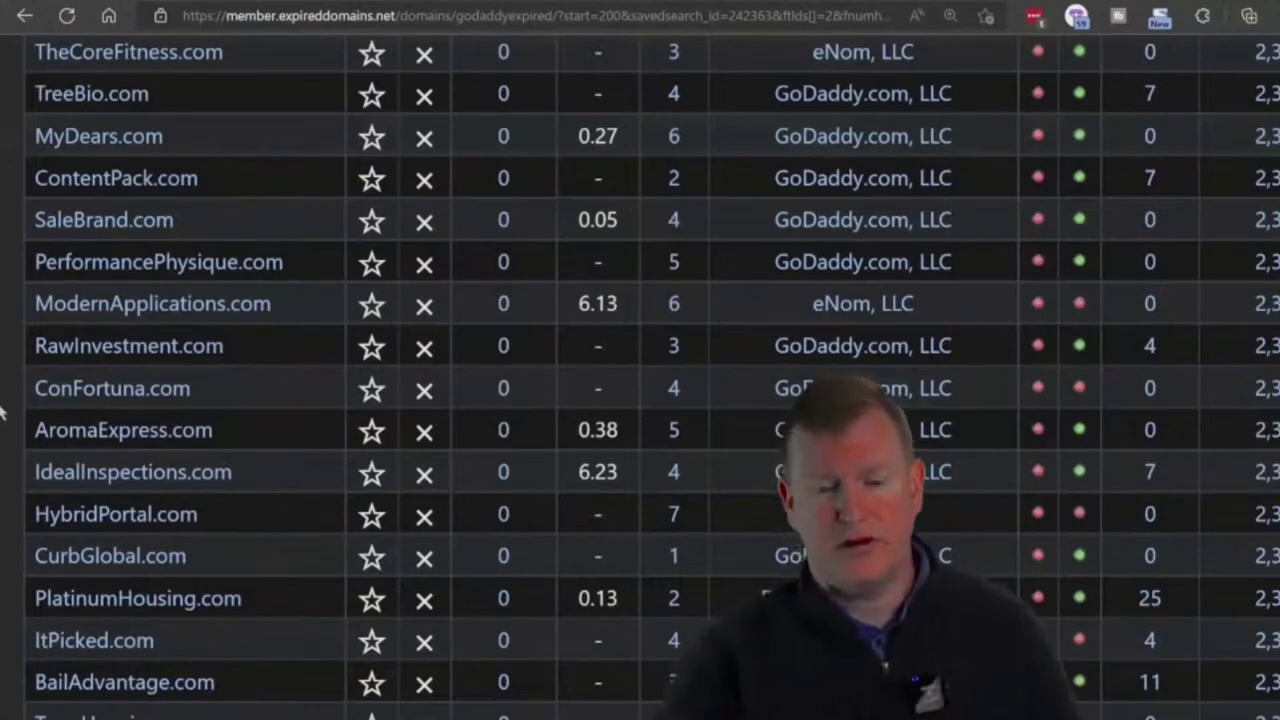
scroll(3, 412, down, 4)
scroll(3, 412, down, 3)
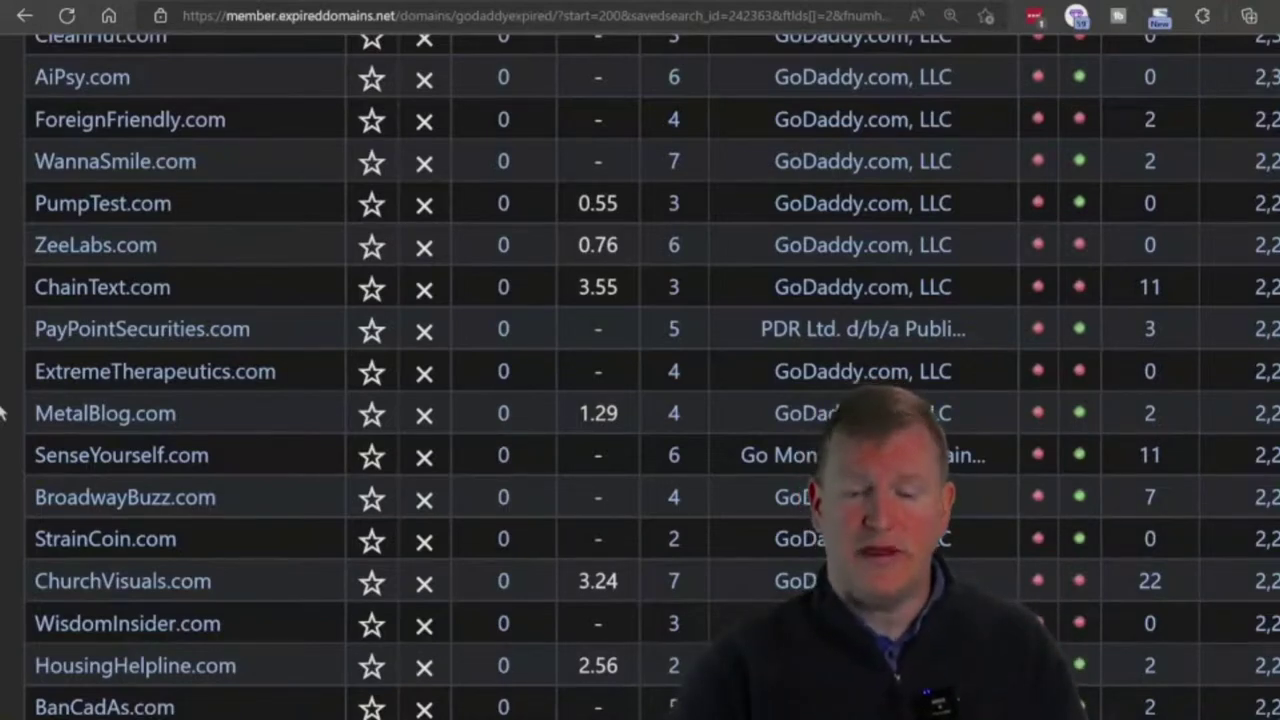
scroll(2, 412, down, 8)
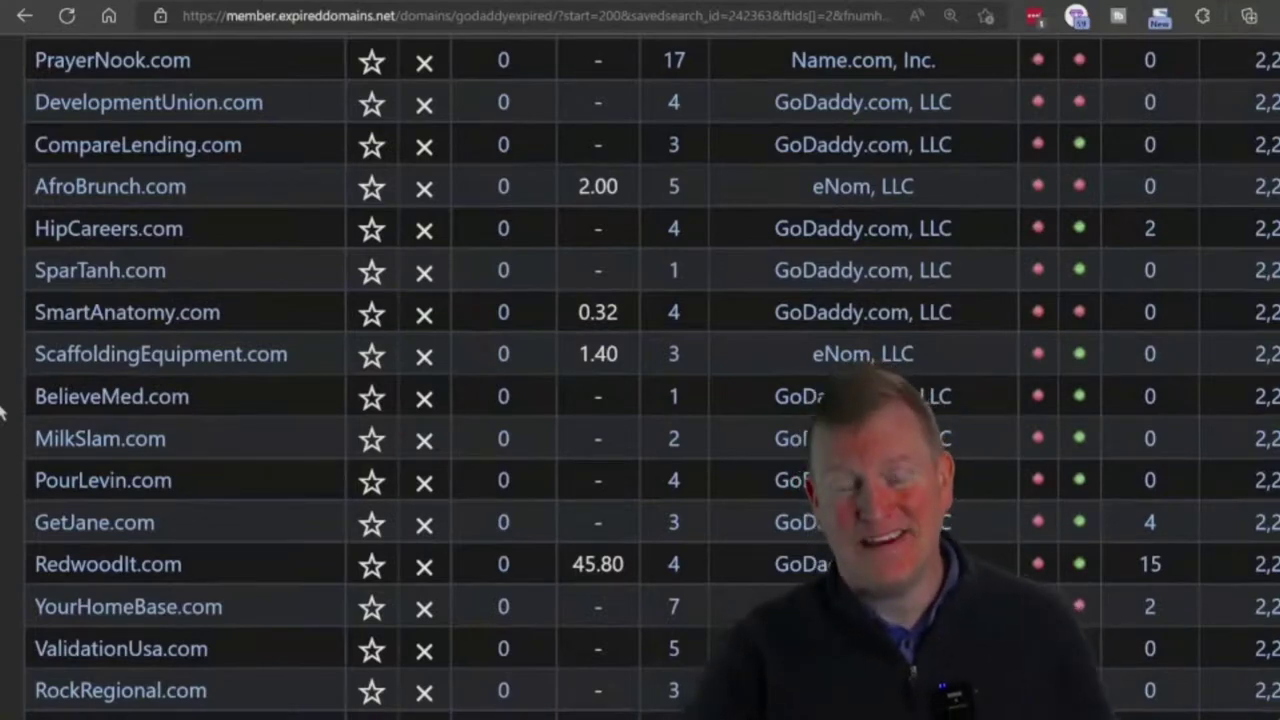
scroll(2, 410, down, 3)
scroll(2, 410, down, 2)
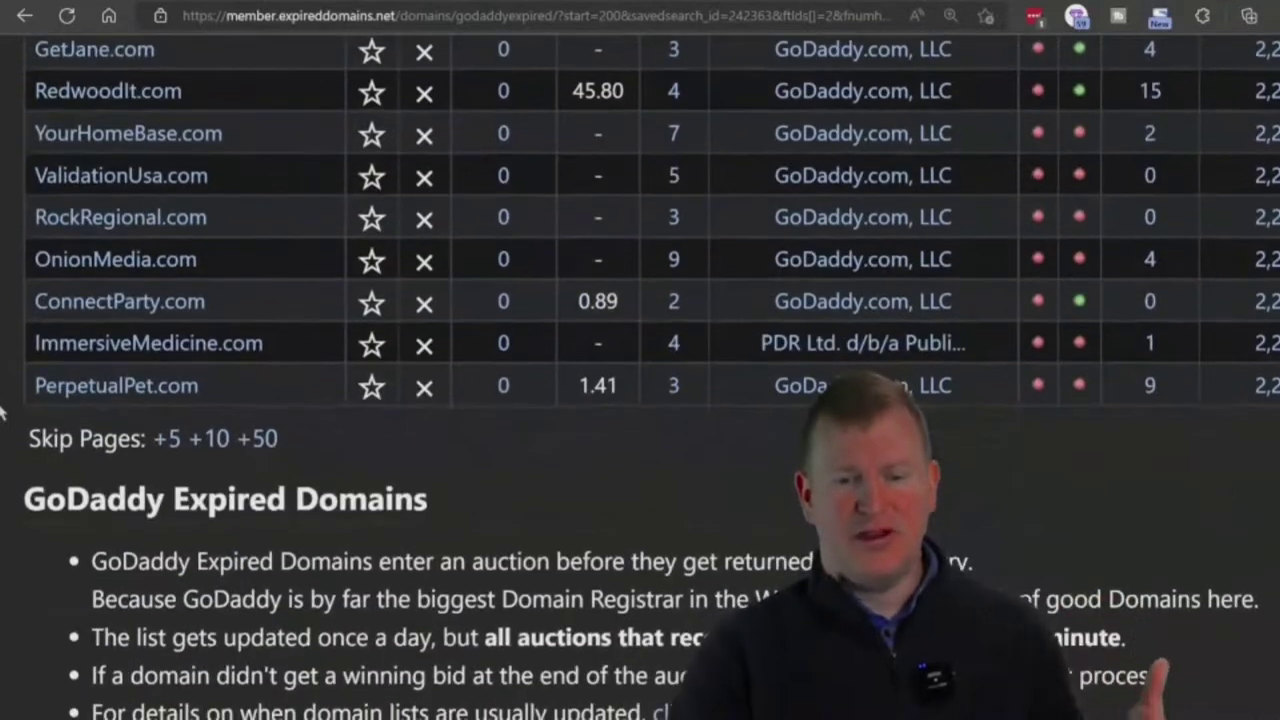